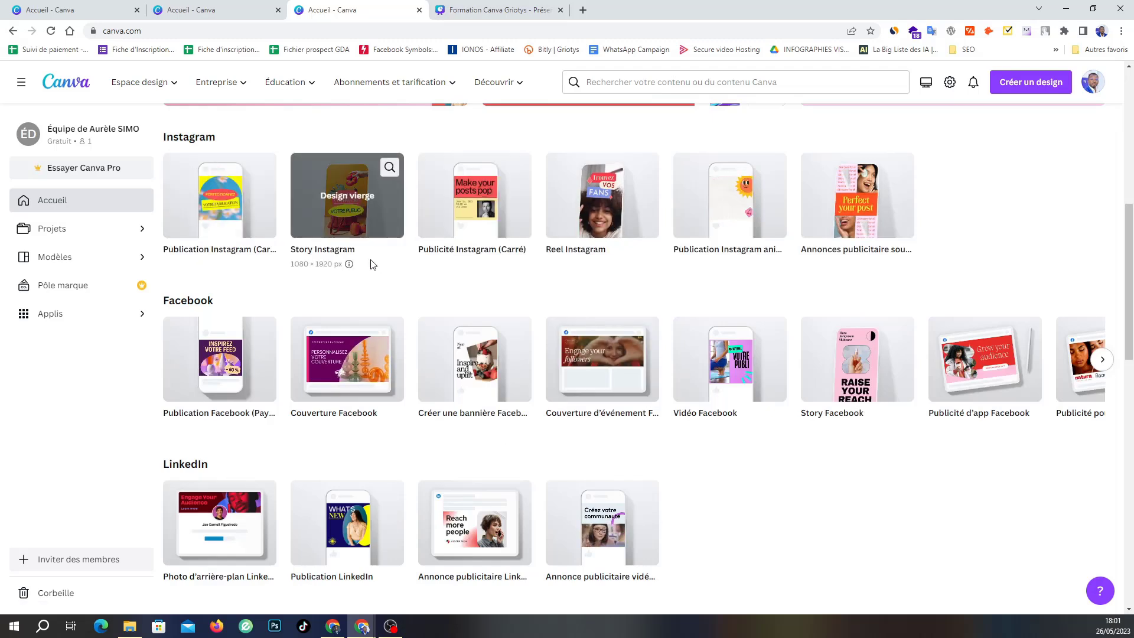
Discard the blank LinkedIn post design and open the LinkedIn post template gallery.
click(363, 530)
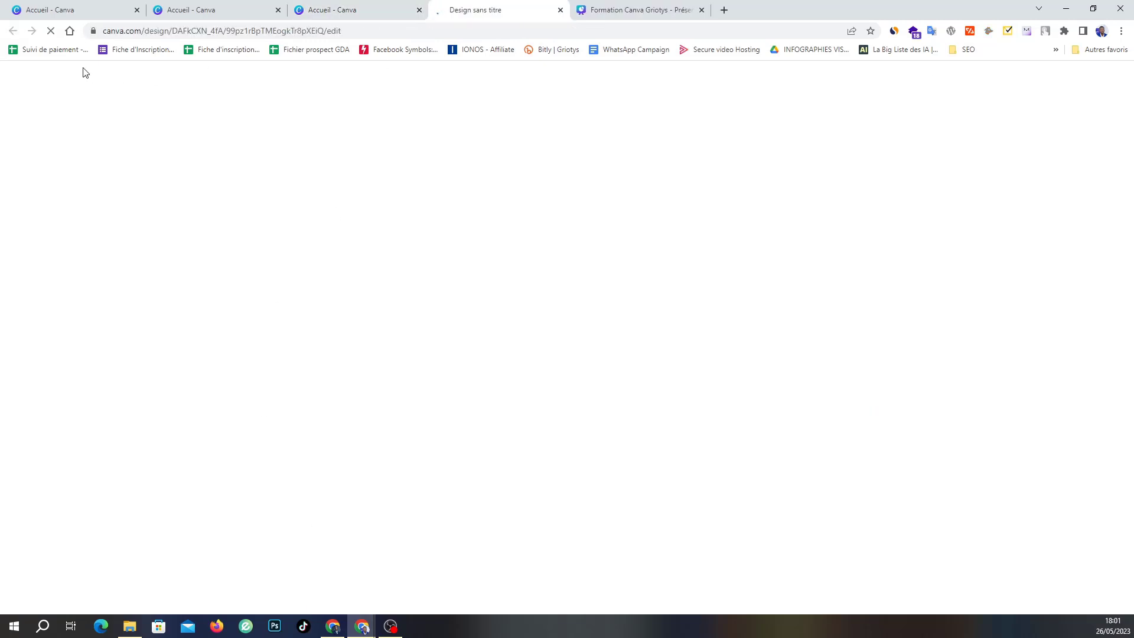
click(330, 10)
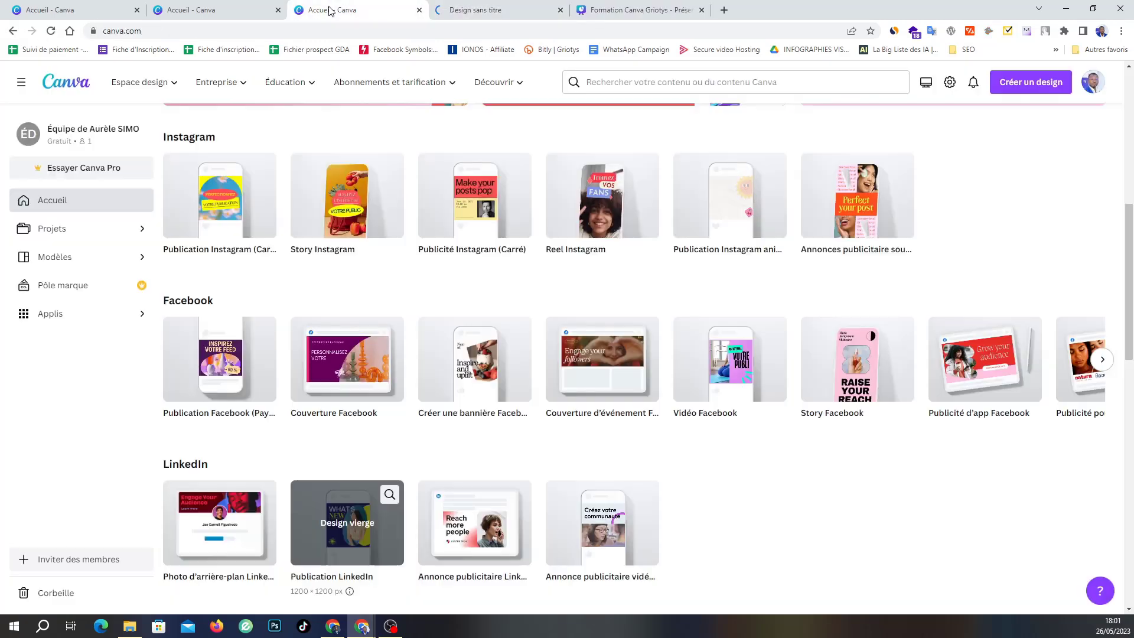
click(387, 502)
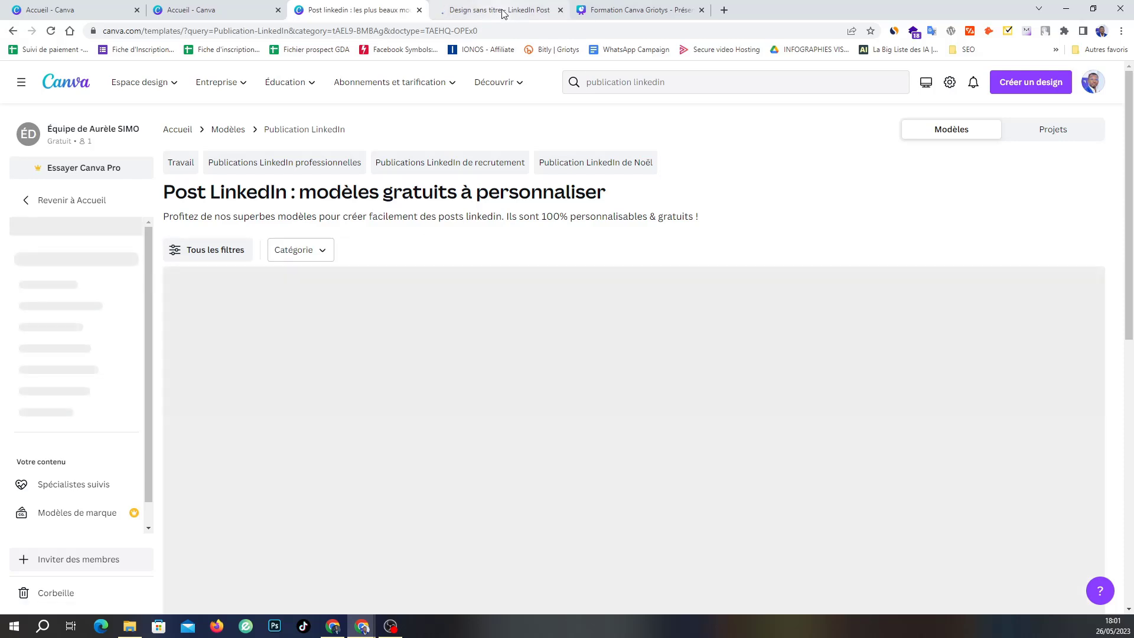
click(505, 11)
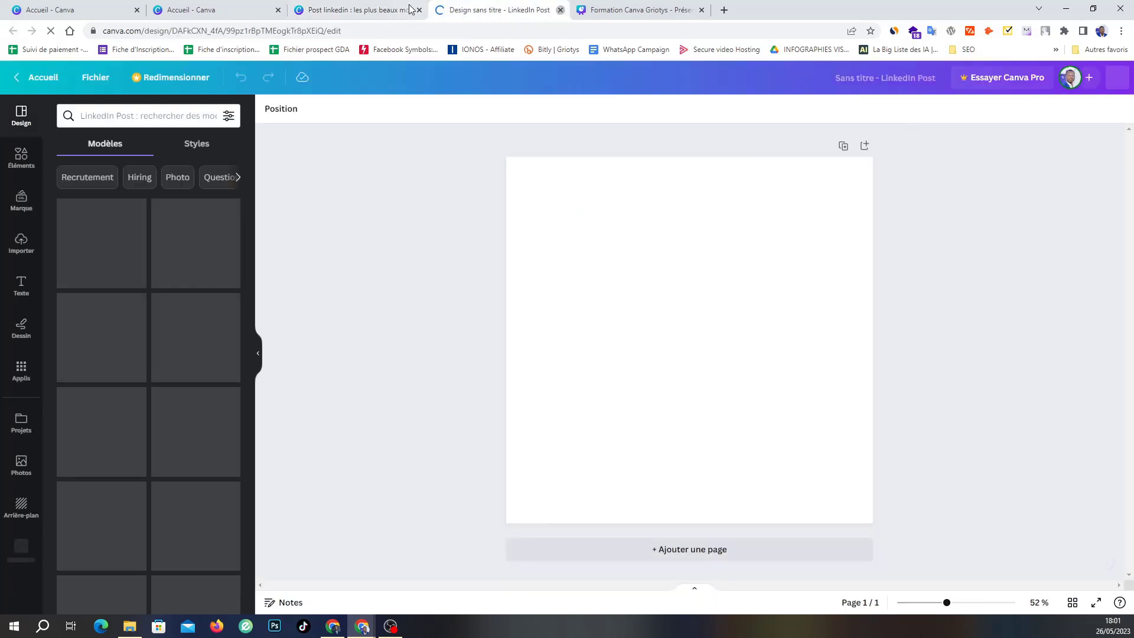
click(560, 10)
Scroll through the 6 365 LinkedIn post templates, free and paid, to compare designs.
scroll(672, 187, down, 4)
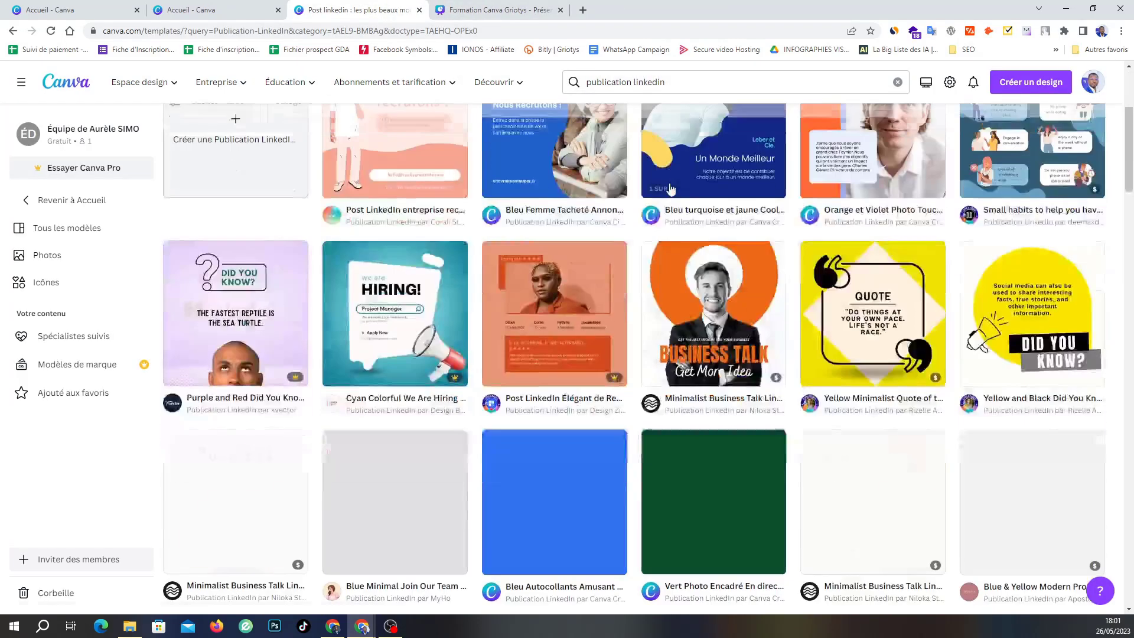
scroll(670, 187, up, 4)
scroll(671, 189, down, 4)
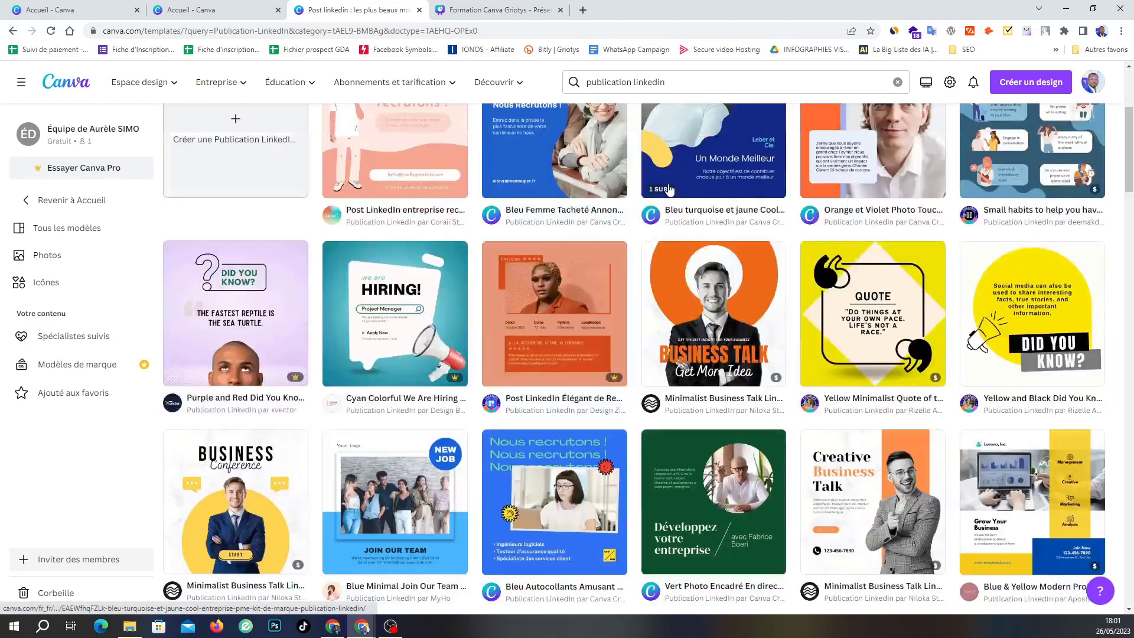
scroll(723, 256, down, 4)
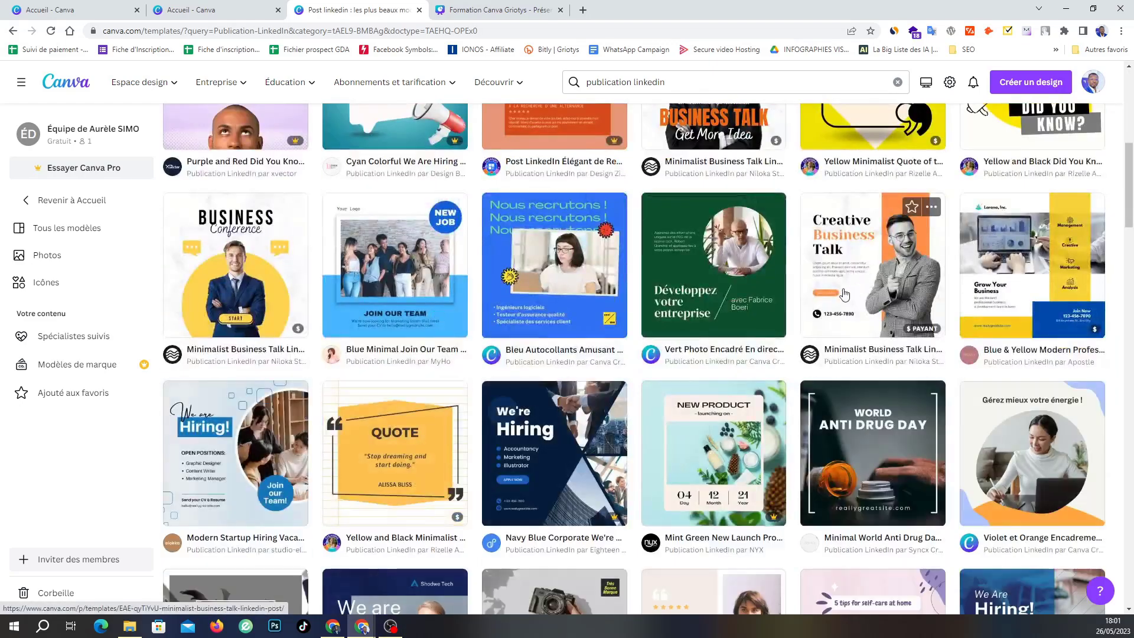
scroll(723, 257, up, 8)
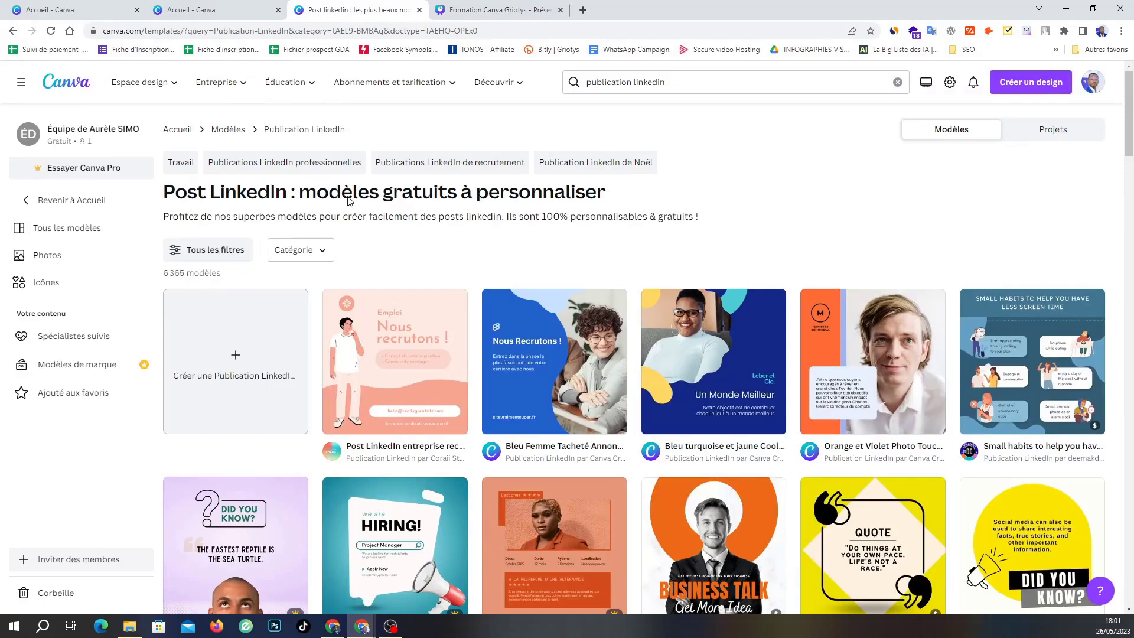
scroll(576, 451, down, 4)
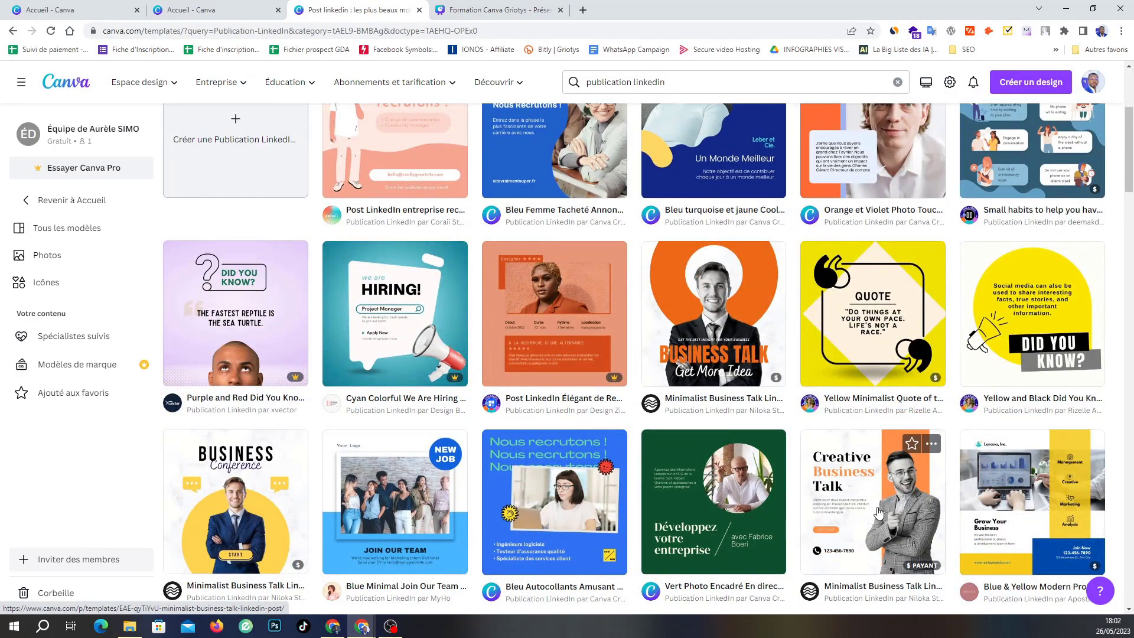
scroll(880, 466, down, 4)
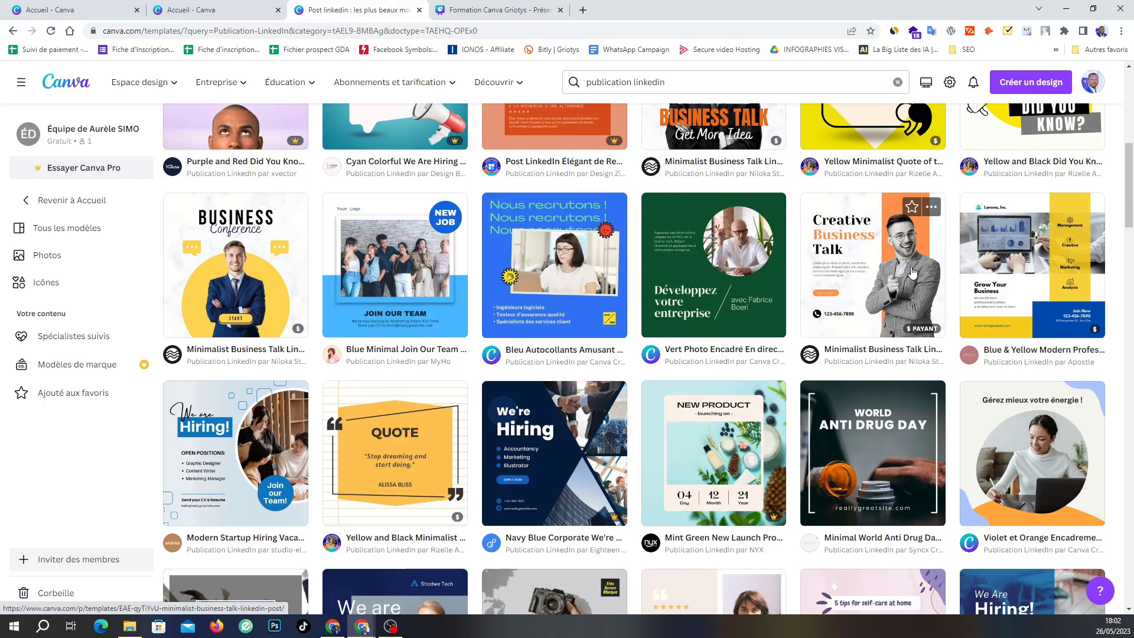
scroll(912, 272, up, 8)
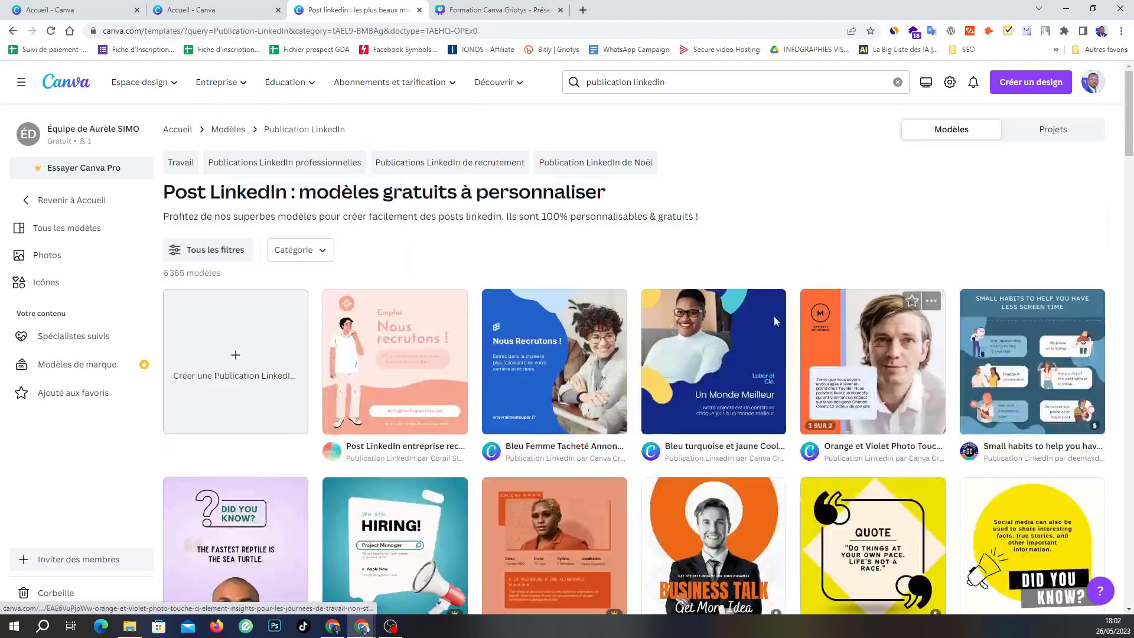
scroll(801, 407, down, 1)
scroll(801, 407, down, 10)
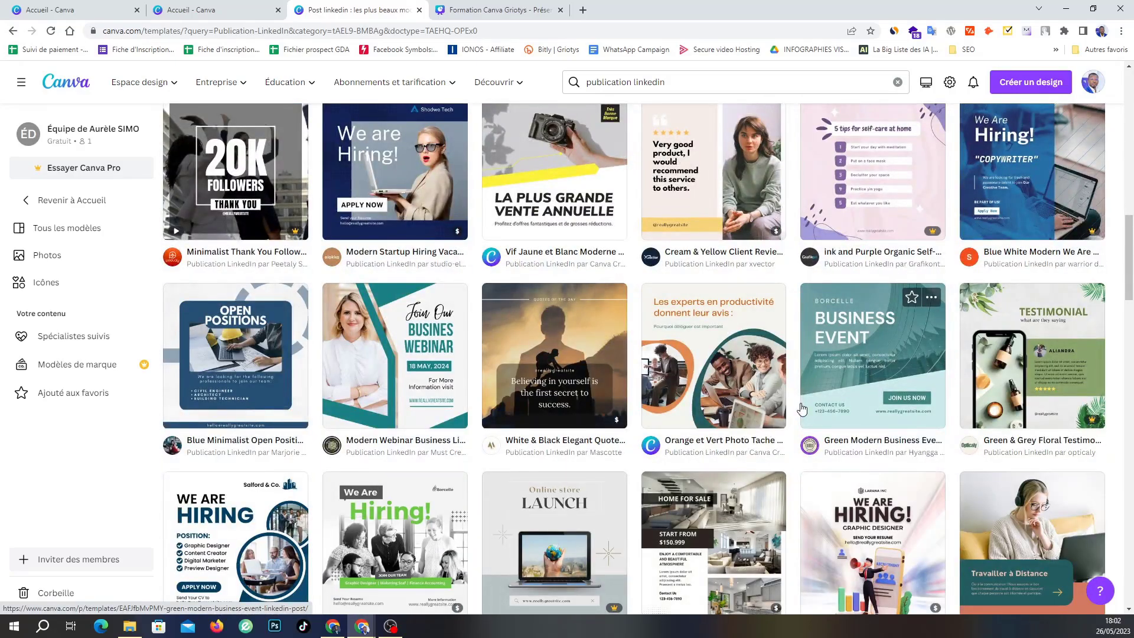
scroll(801, 408, up, 10)
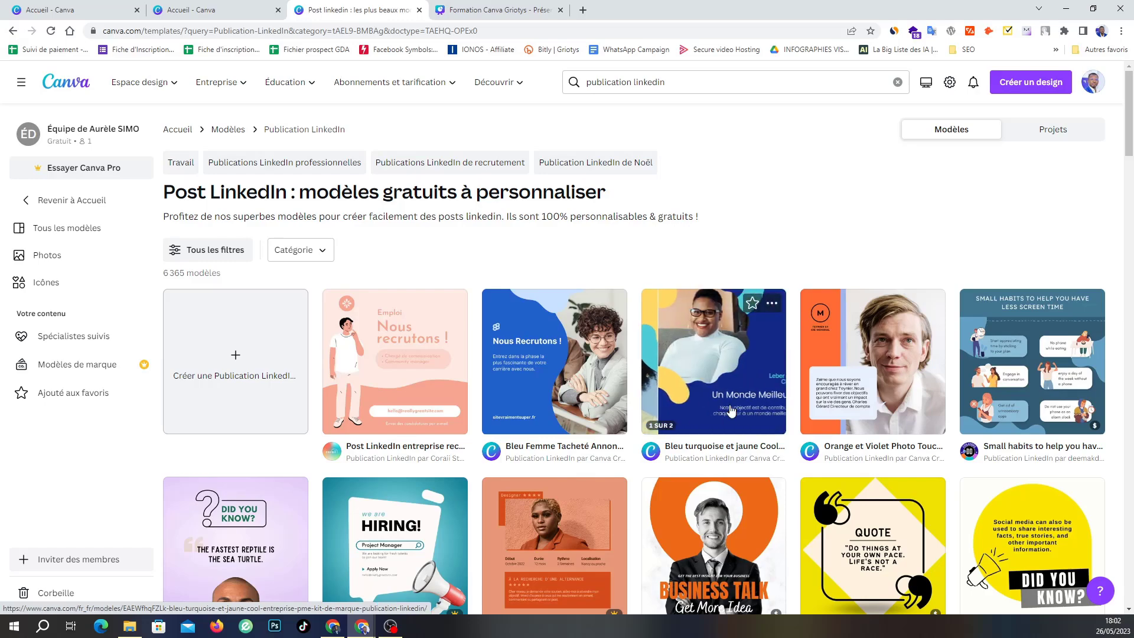
scroll(731, 411, down, 8)
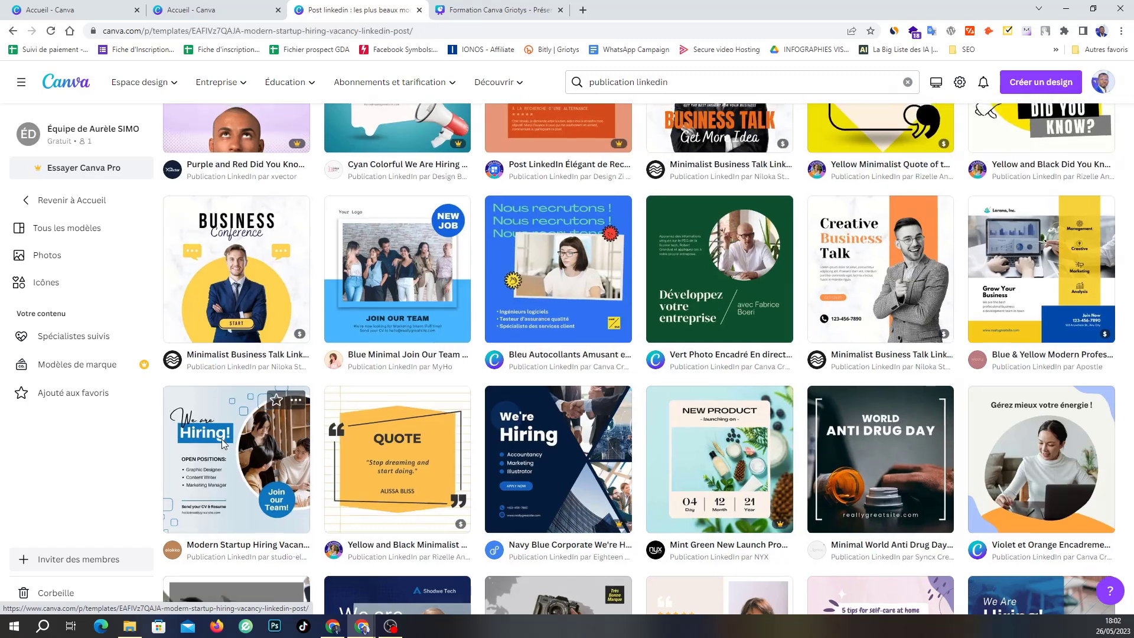
Preview the Modern Startup Hiring Vacancy template and choose Personnaliser ce modèle.
click(221, 438)
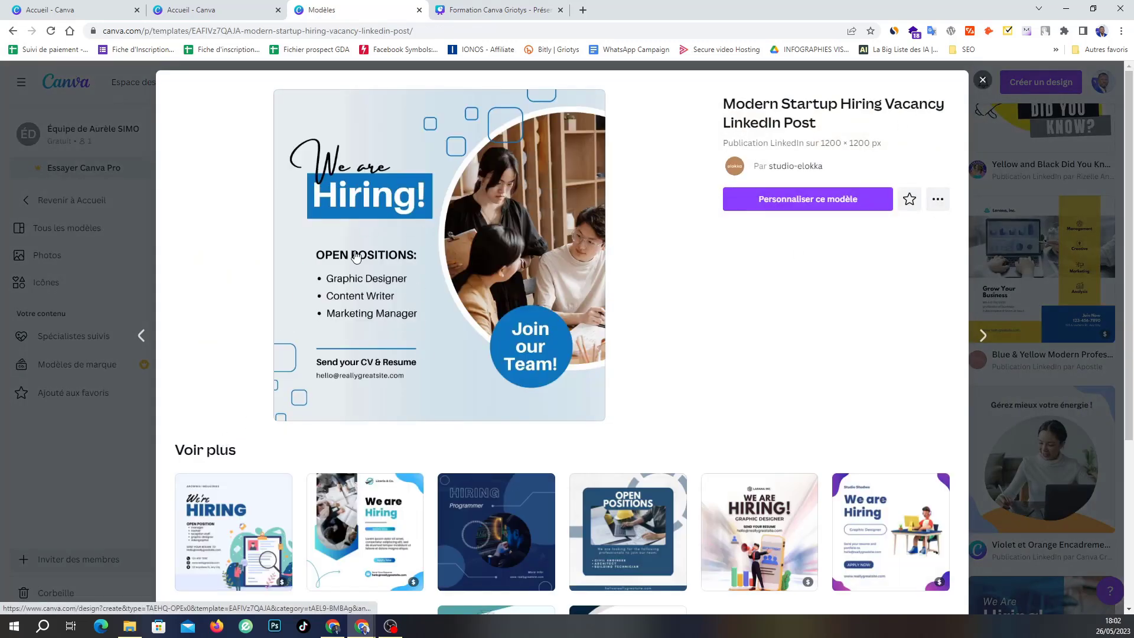
click(803, 207)
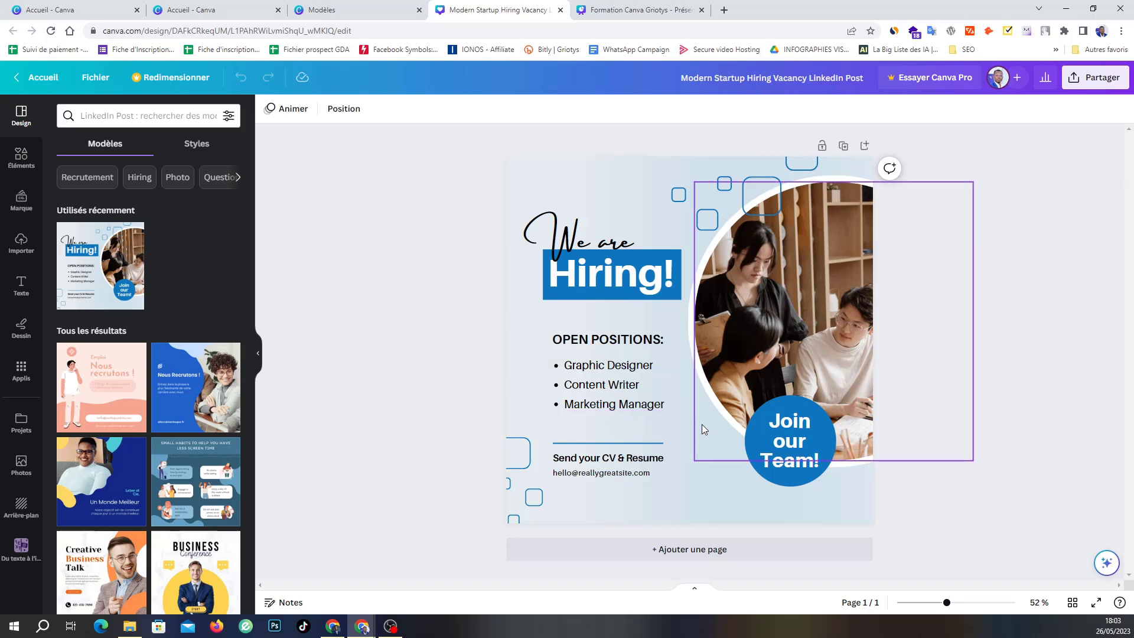
click(725, 483)
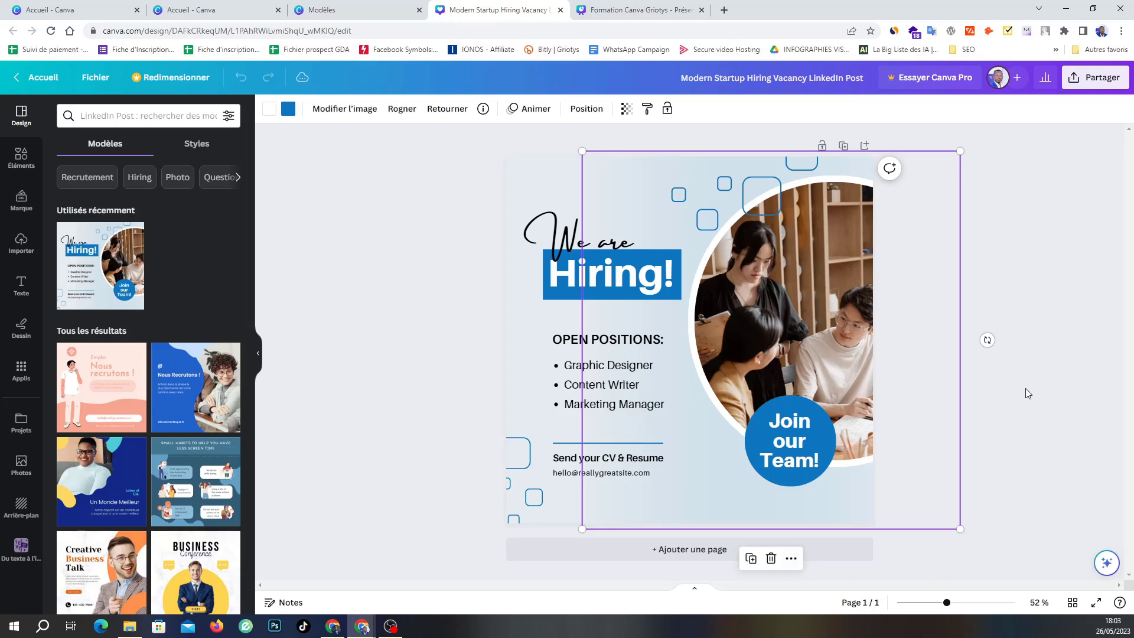
click(1019, 485)
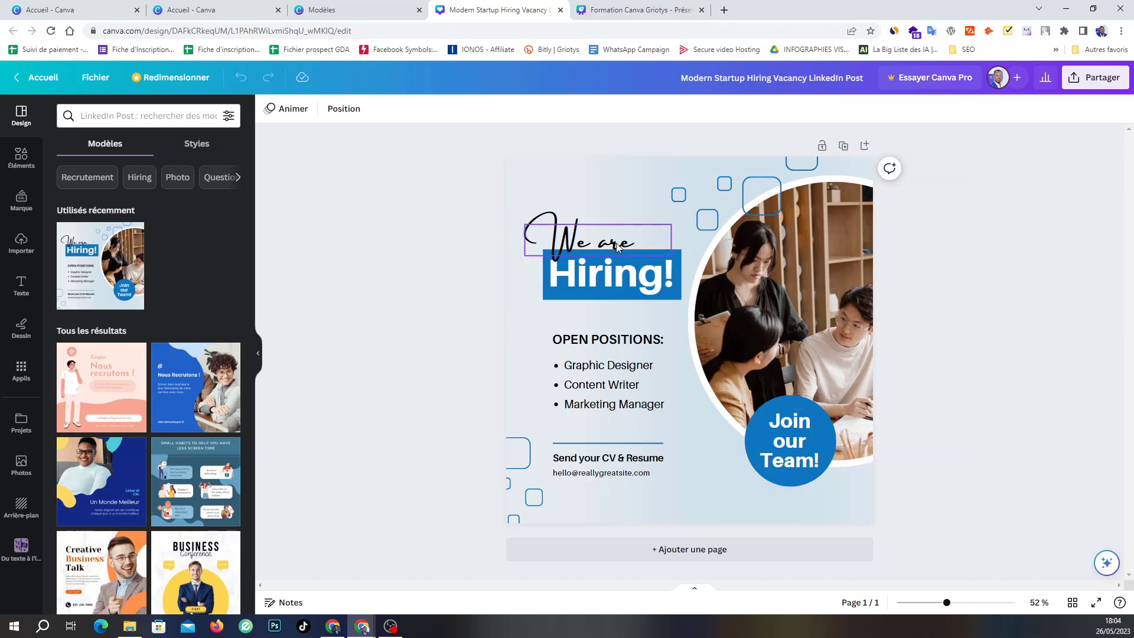
Select the 'Hiring!' heading and bring up its text colour panel.
click(616, 278)
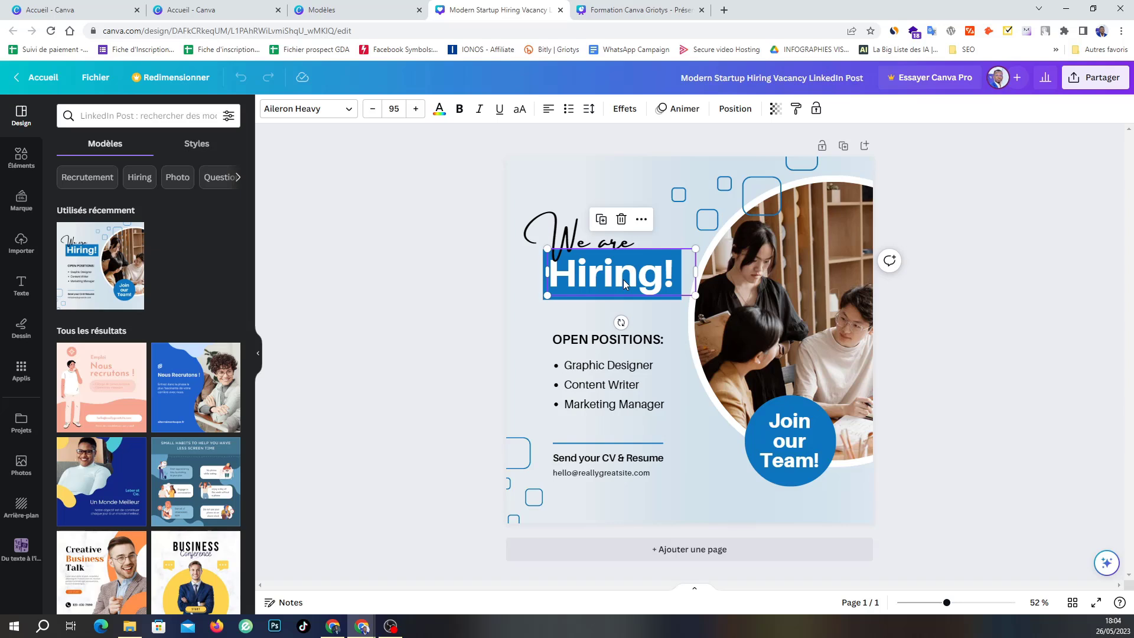
click(608, 278)
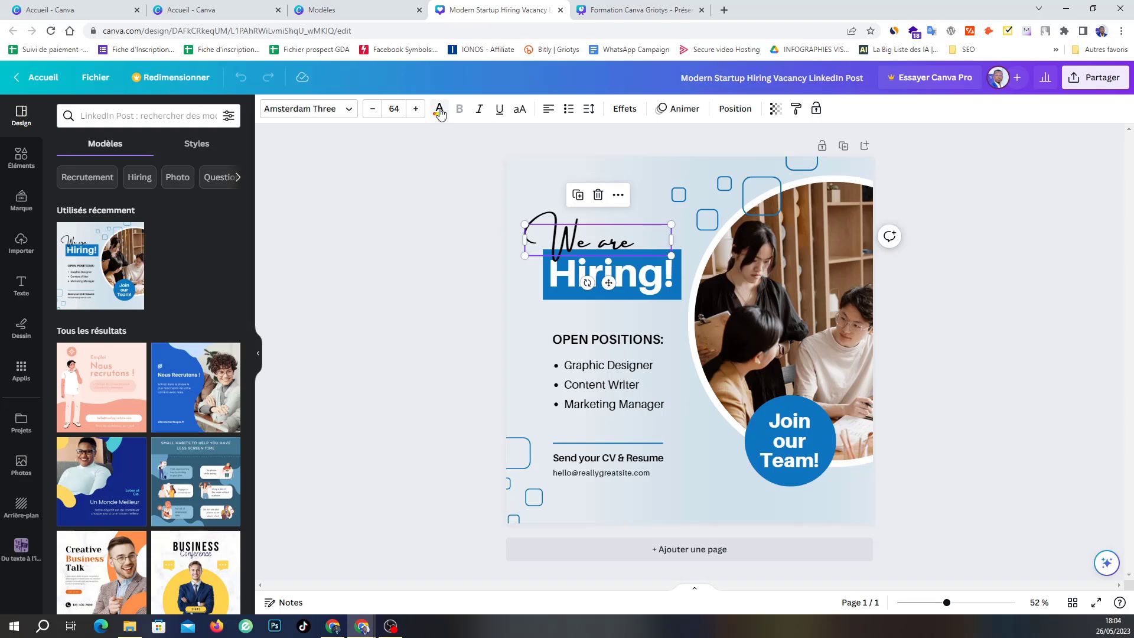
double_click(563, 271)
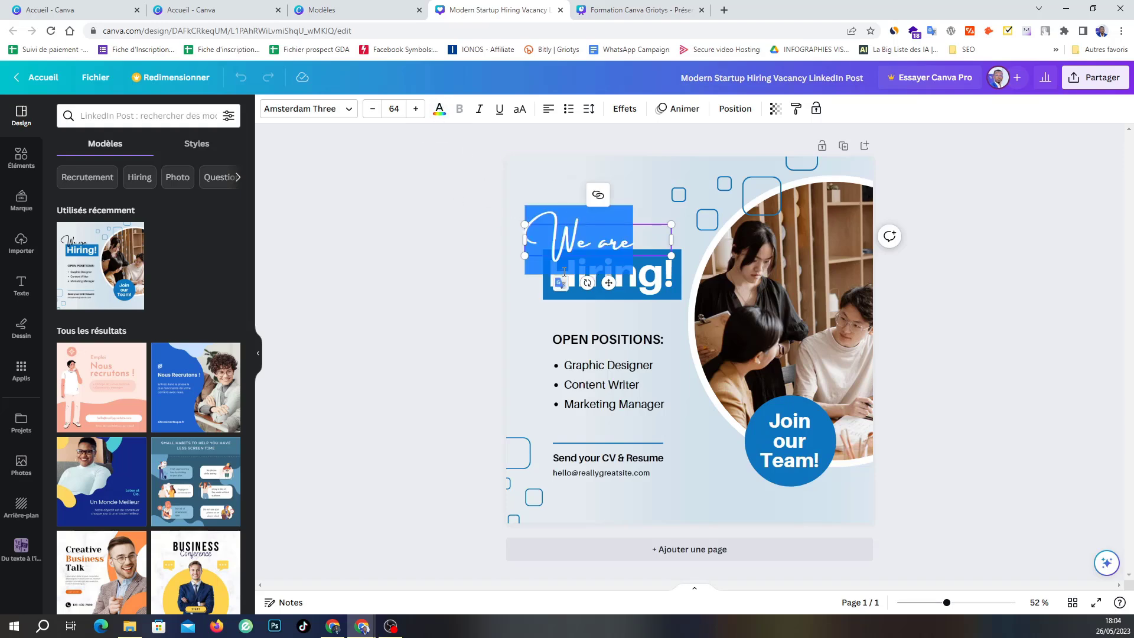
click(507, 327)
click(584, 278)
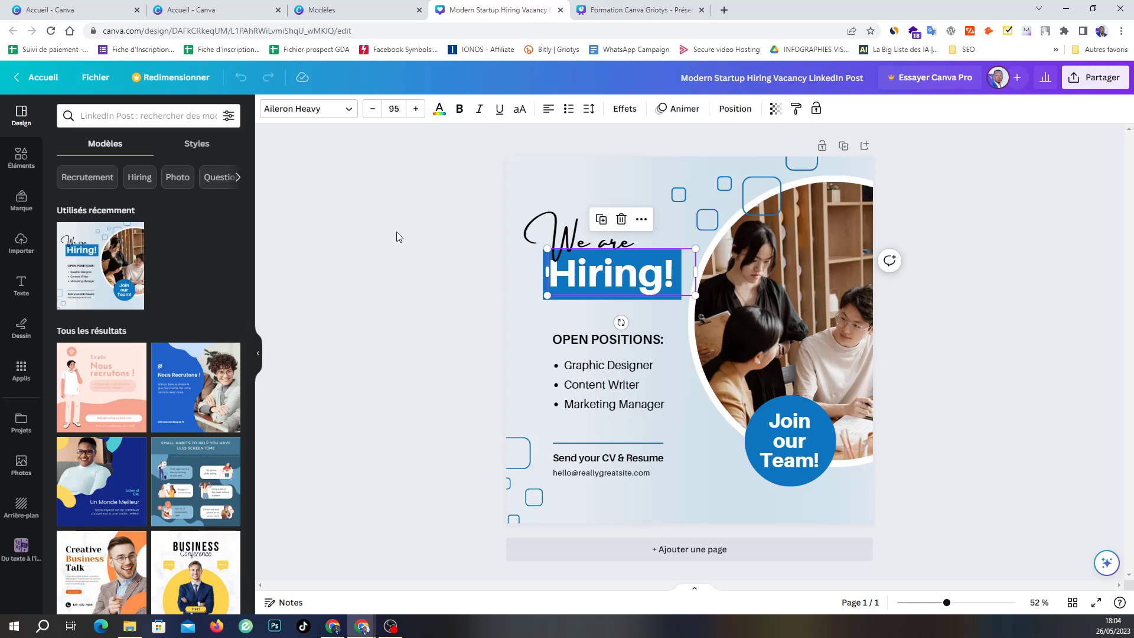
click(439, 111)
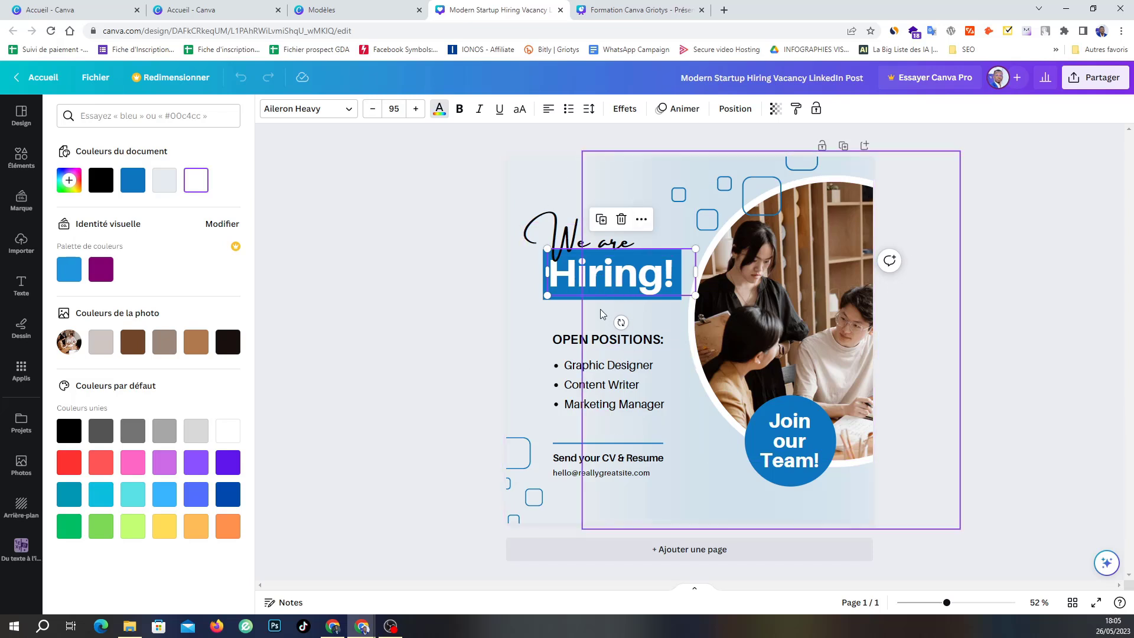
Make the 'Hiring!' text black using the Couleurs de la photo swatch, dismissing the translate popup.
double_click(594, 278)
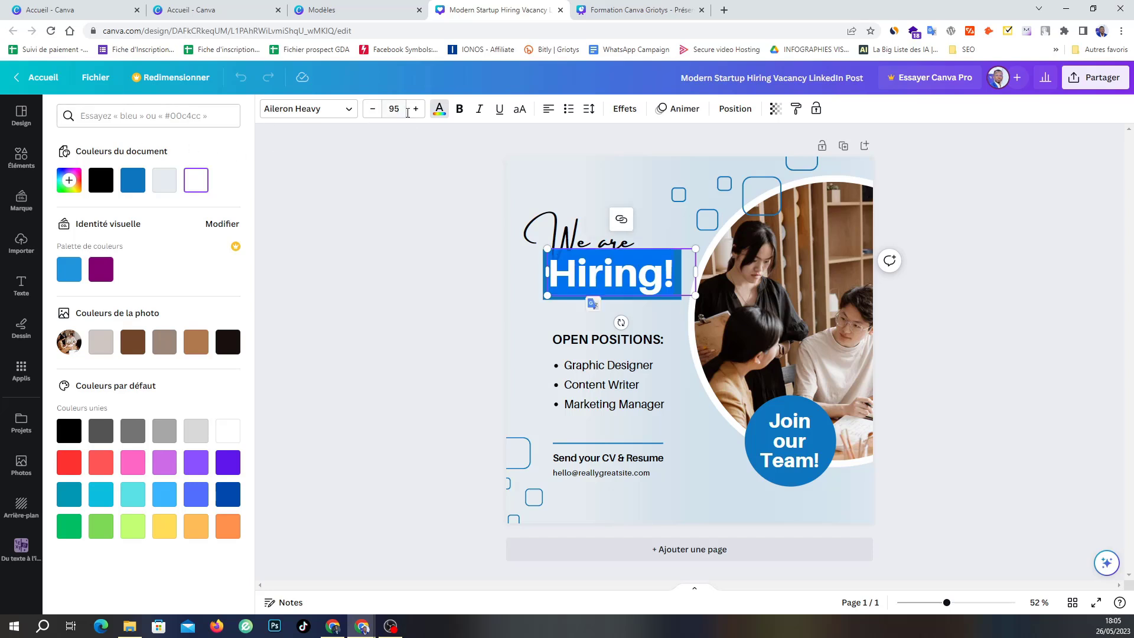
click(437, 112)
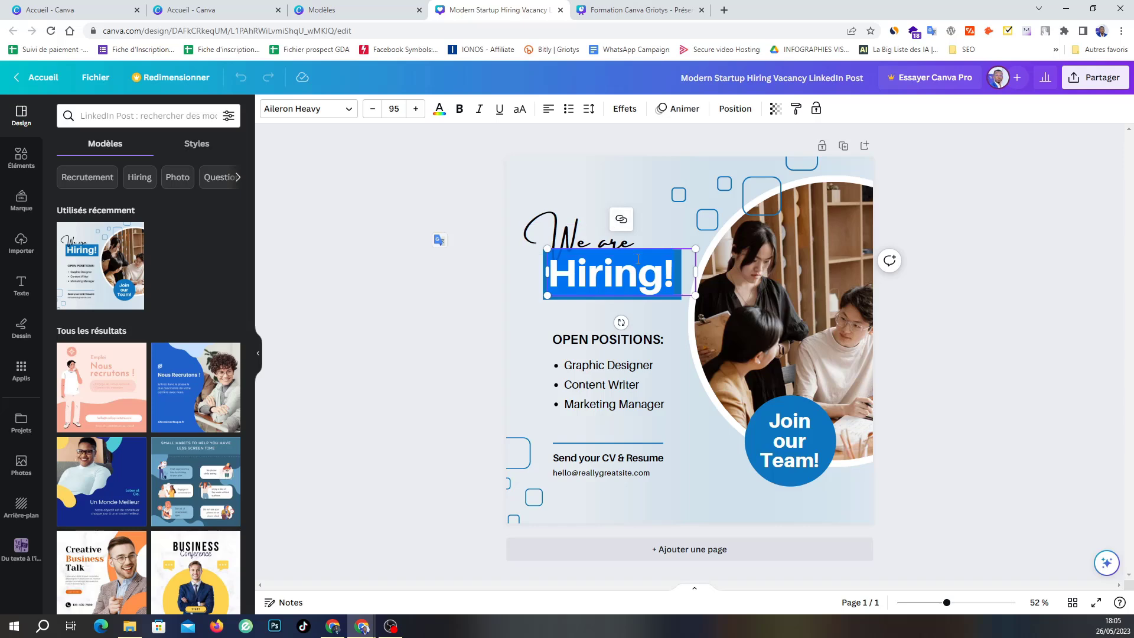
click(439, 111)
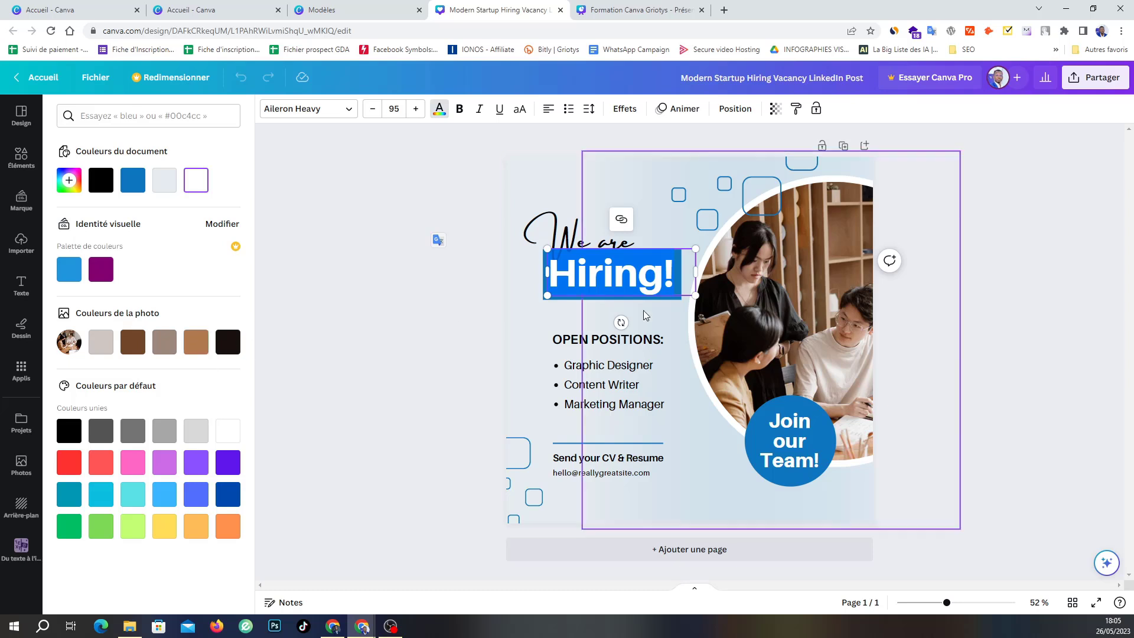
click(228, 346)
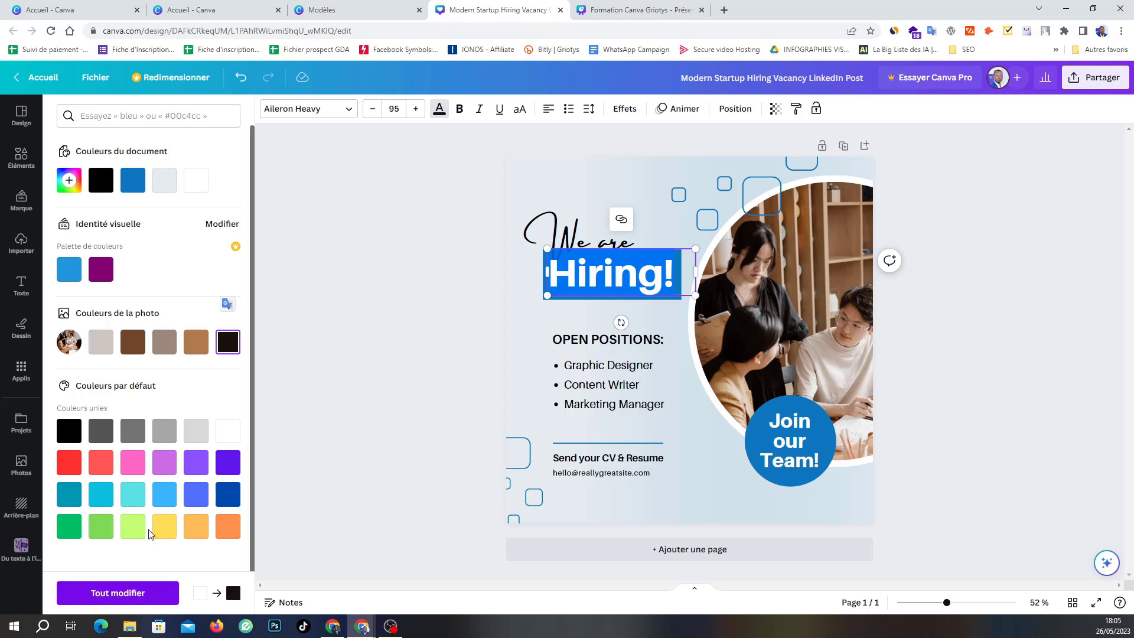
key(Escape)
click(433, 306)
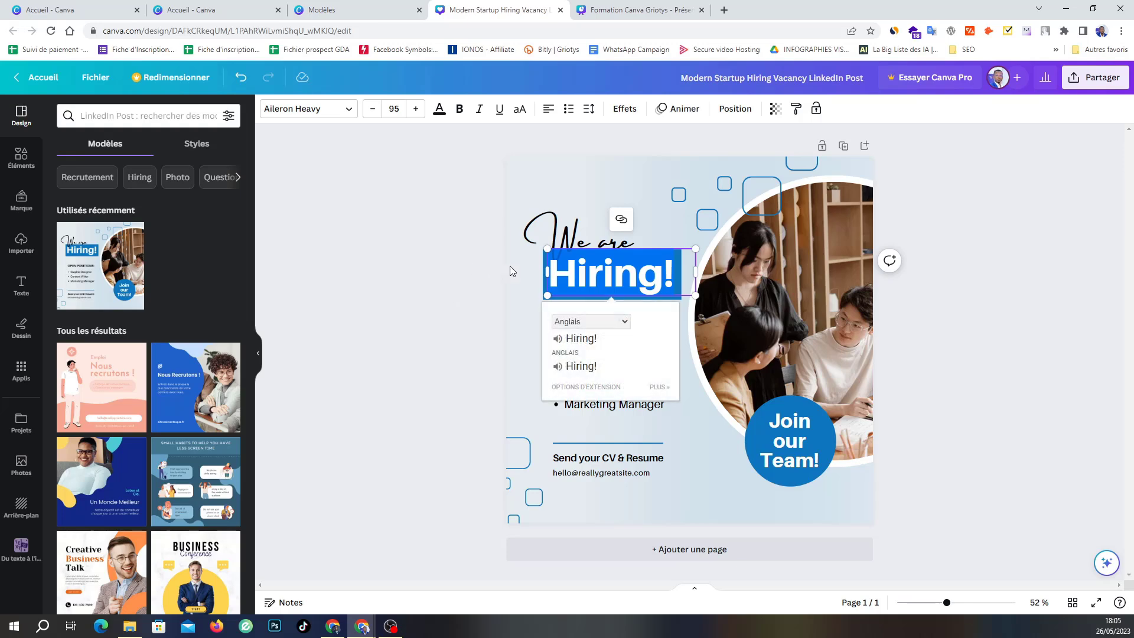
click(523, 306)
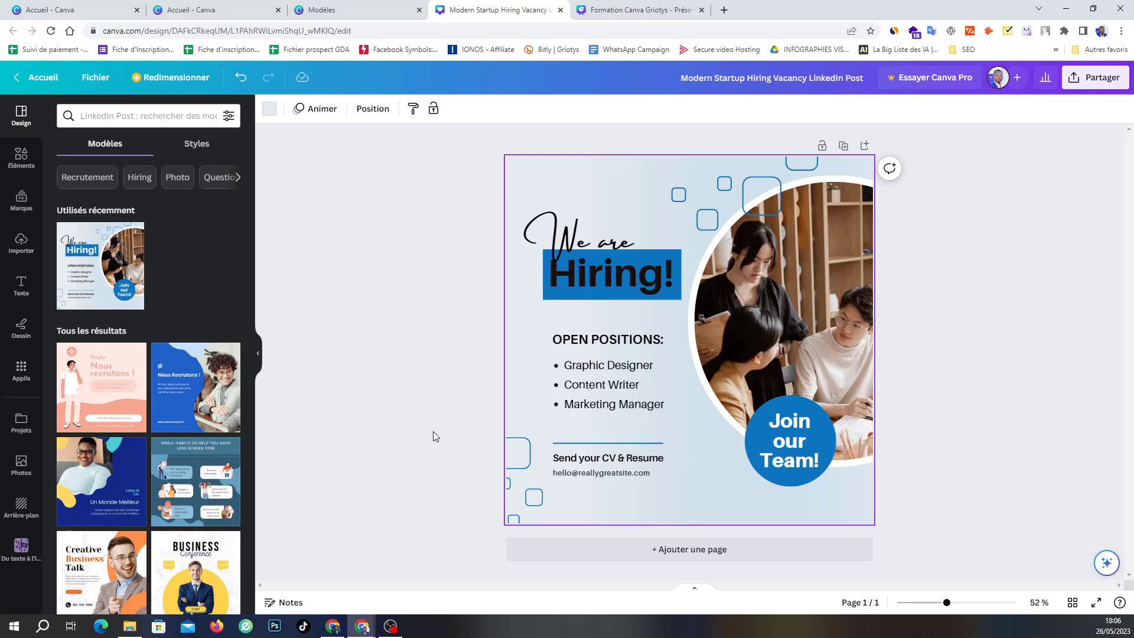
Copy the 'Hiring!' style onto 'Join our Team!', then undo the pasted style.
click(774, 453)
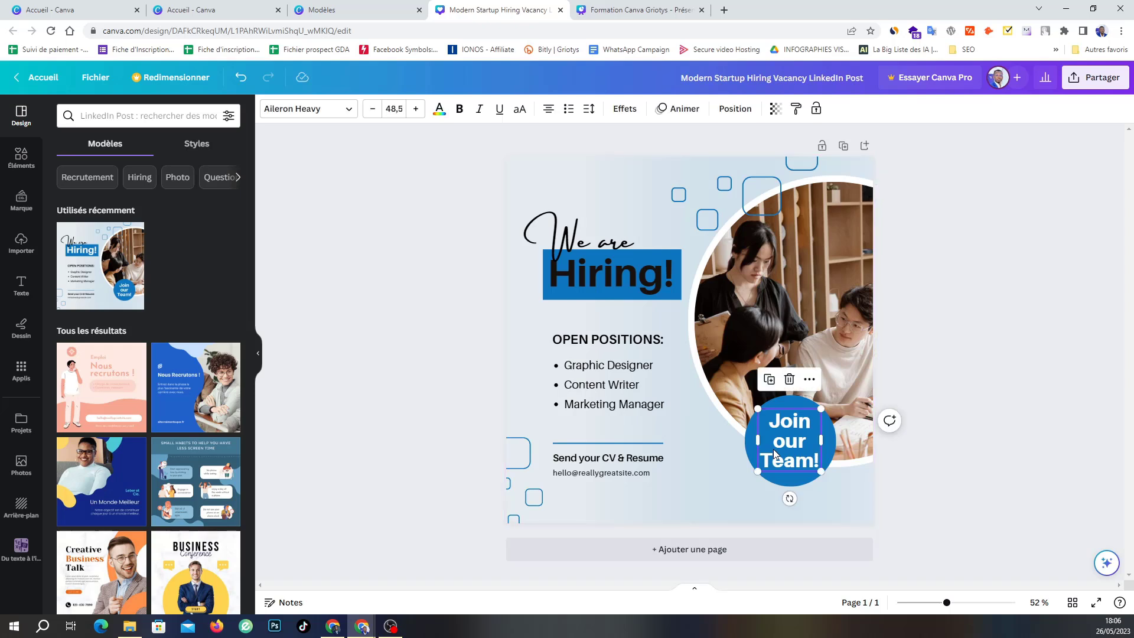
click(594, 279)
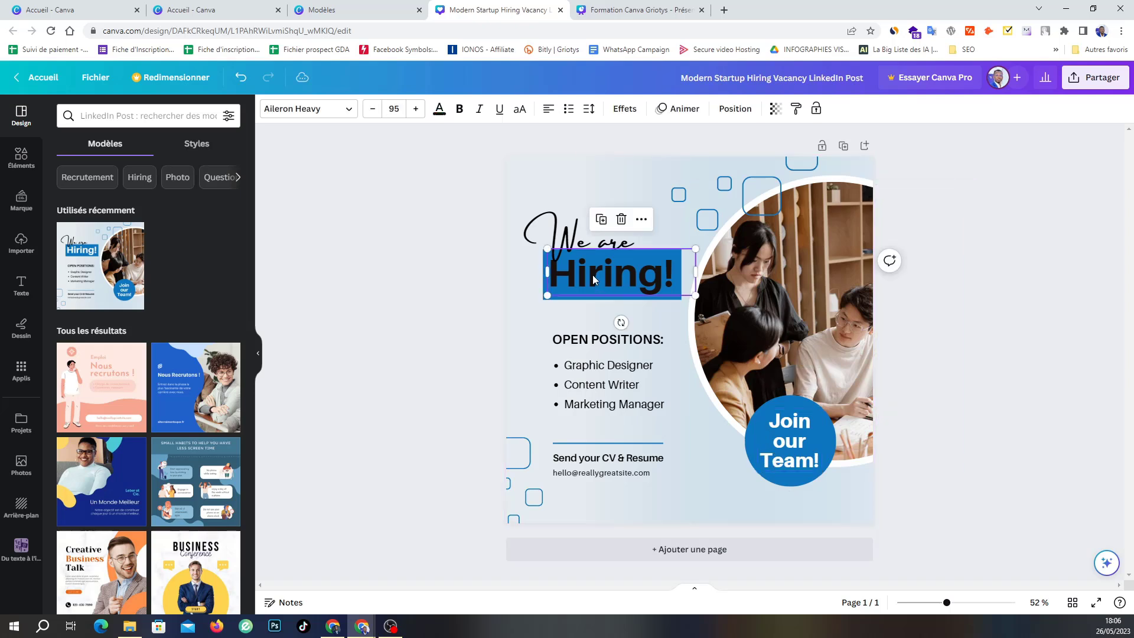
click(796, 111)
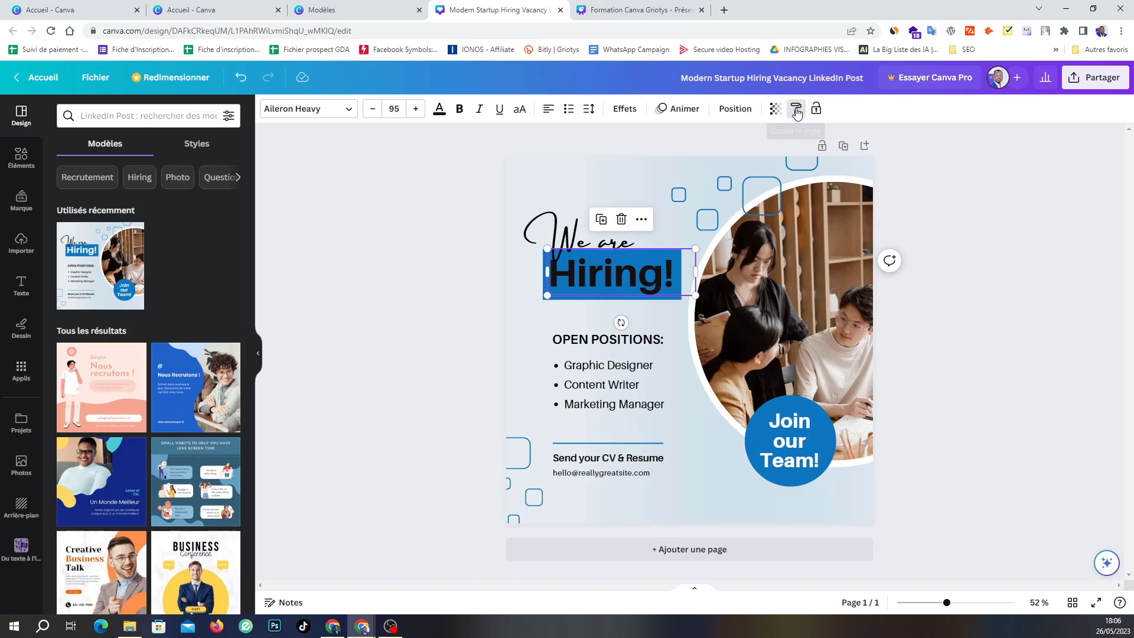
click(796, 437)
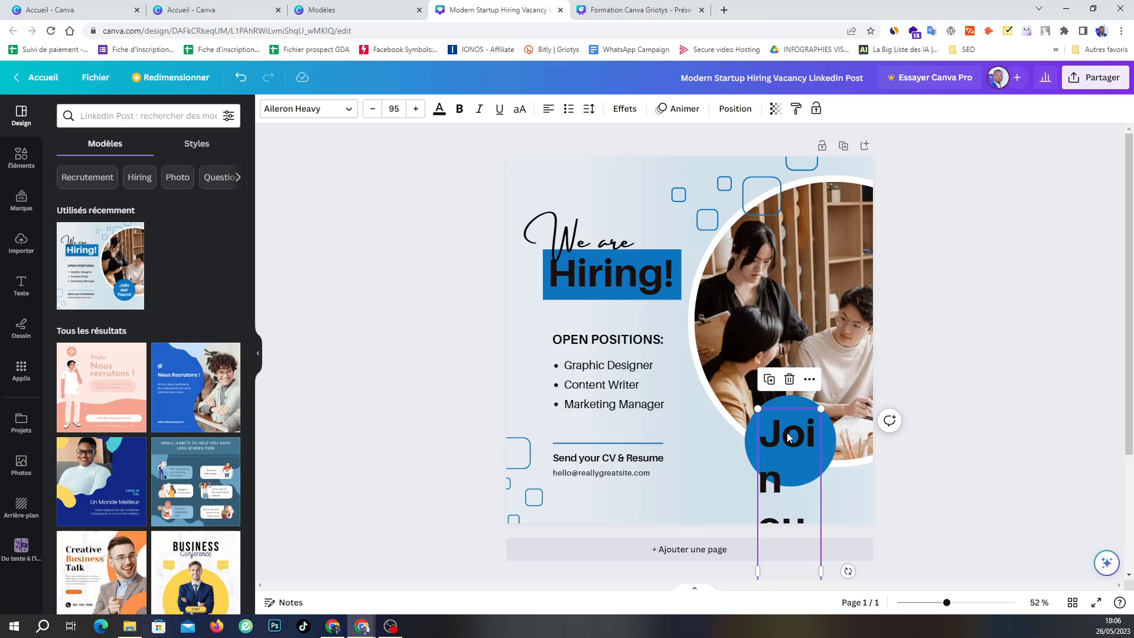
click(240, 77)
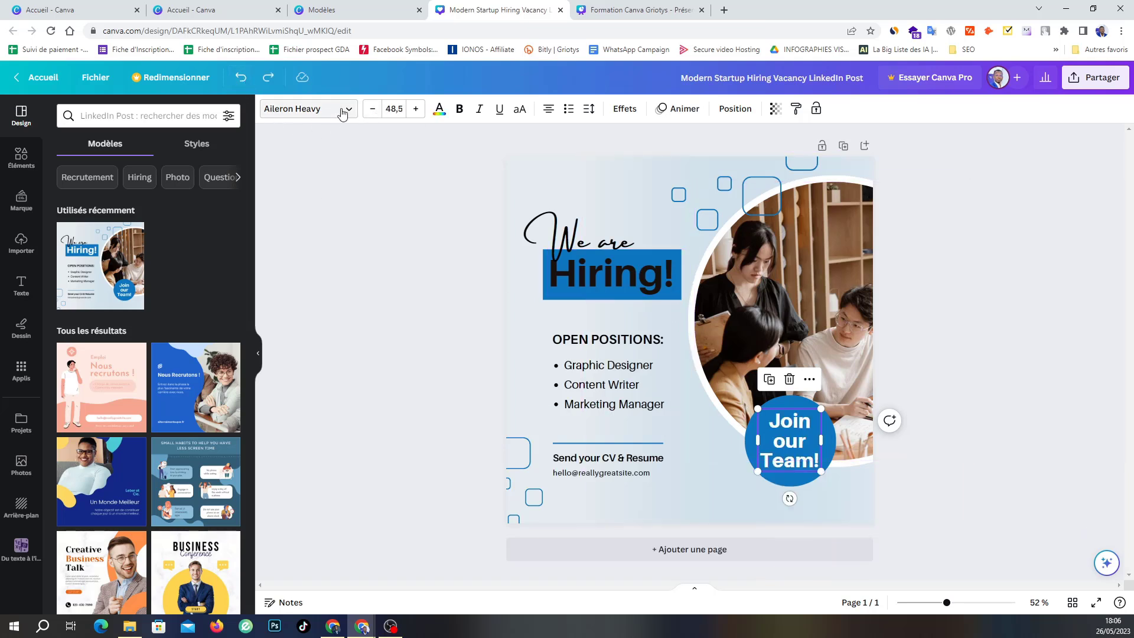
Try black text on 'Join our Team!', then undo until both texts are white again.
click(439, 111)
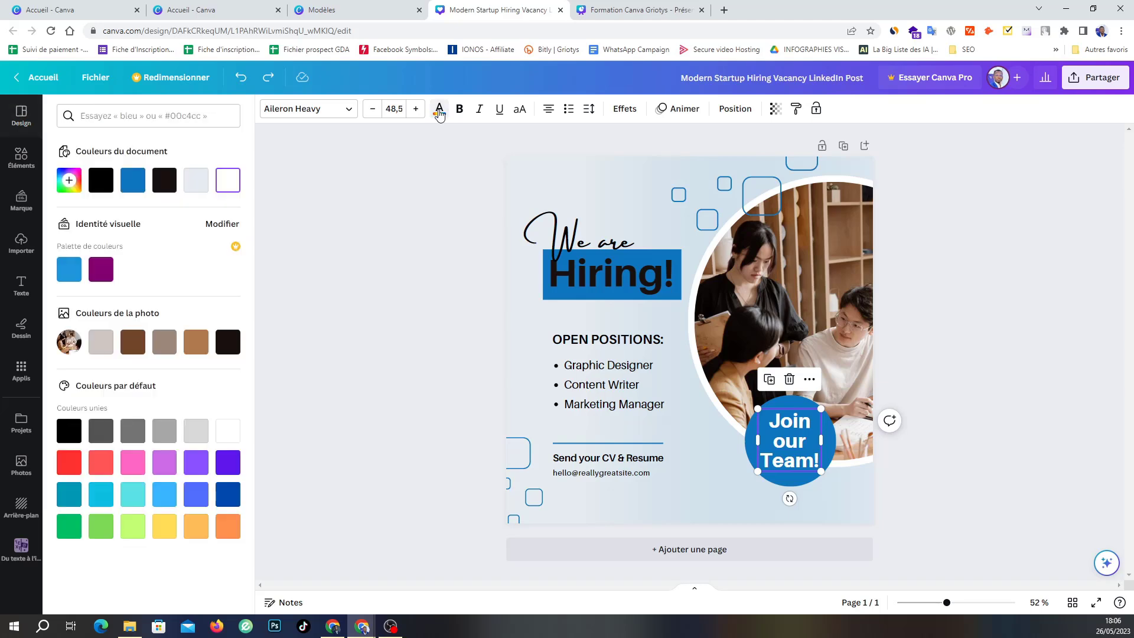
click(228, 342)
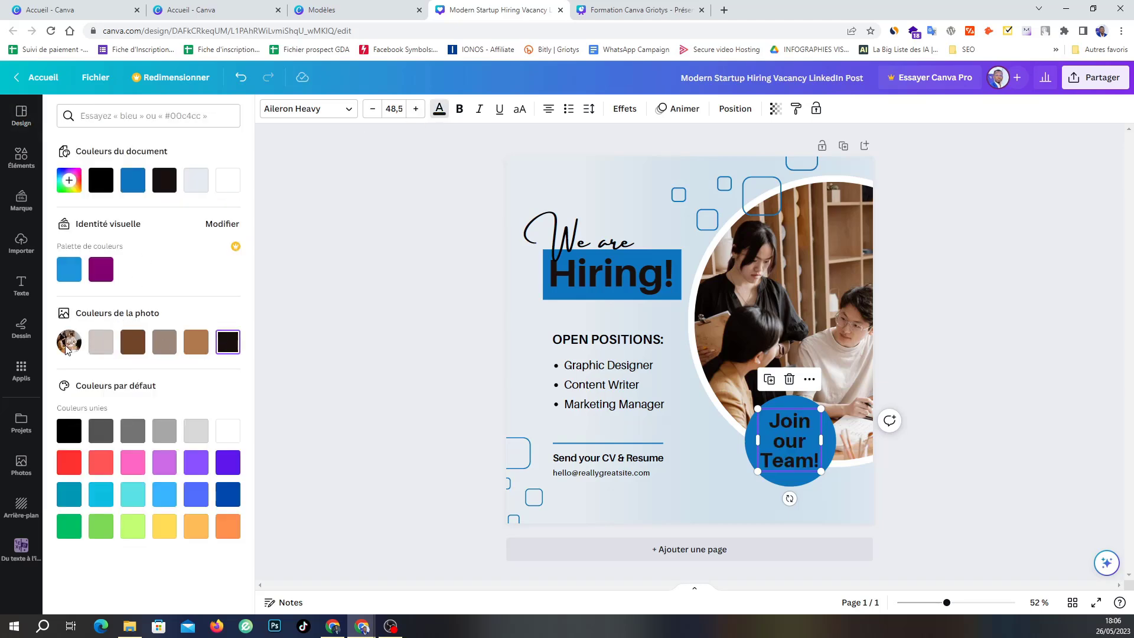
key(Escape)
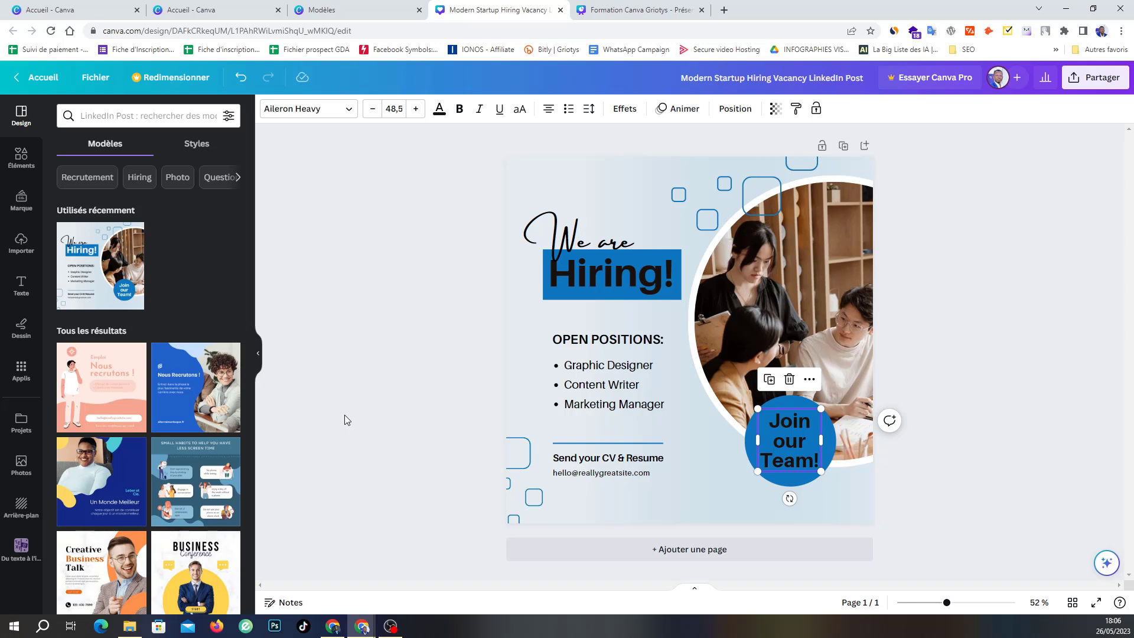
click(240, 79)
click(240, 80)
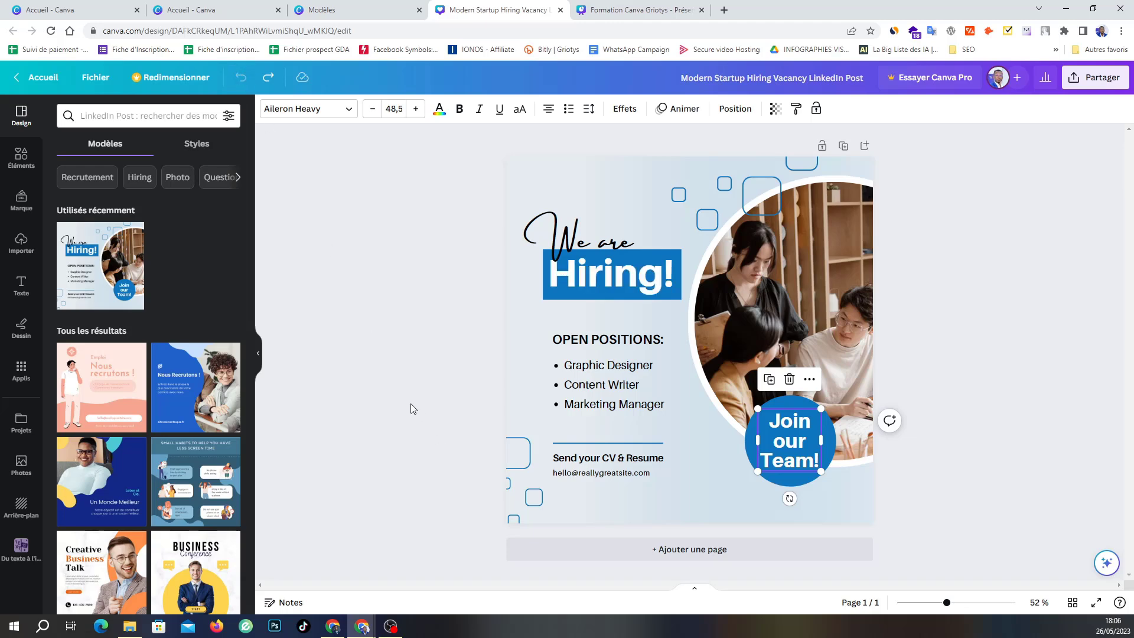
click(413, 381)
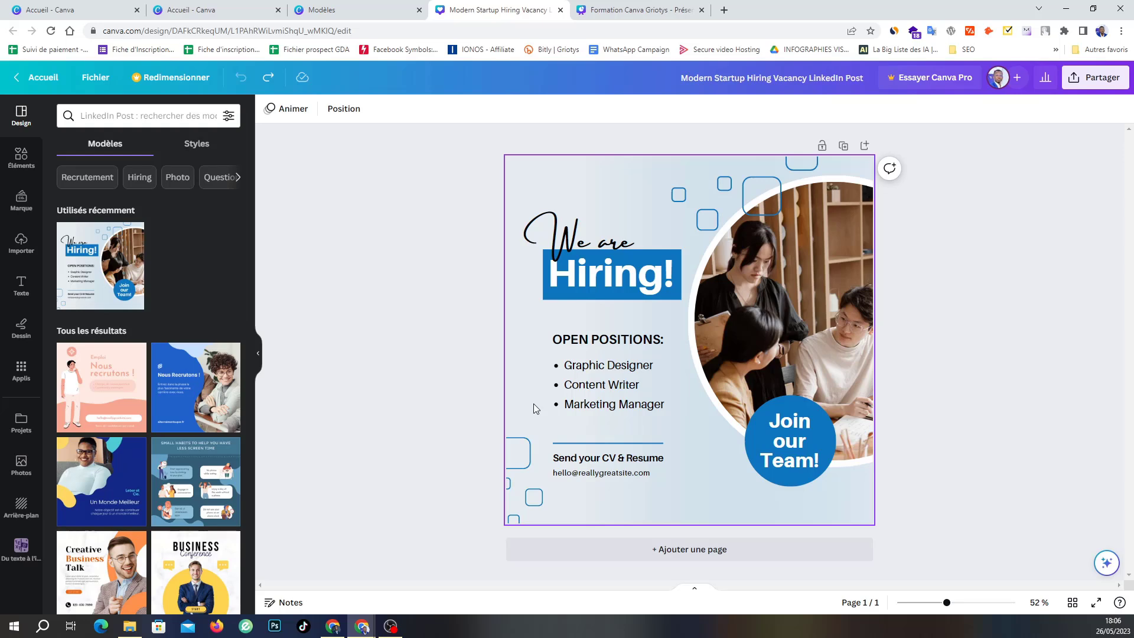
Colour the 'Hiring!' heading turquoise, undoing a light green trial.
drag(533, 406, 707, 496)
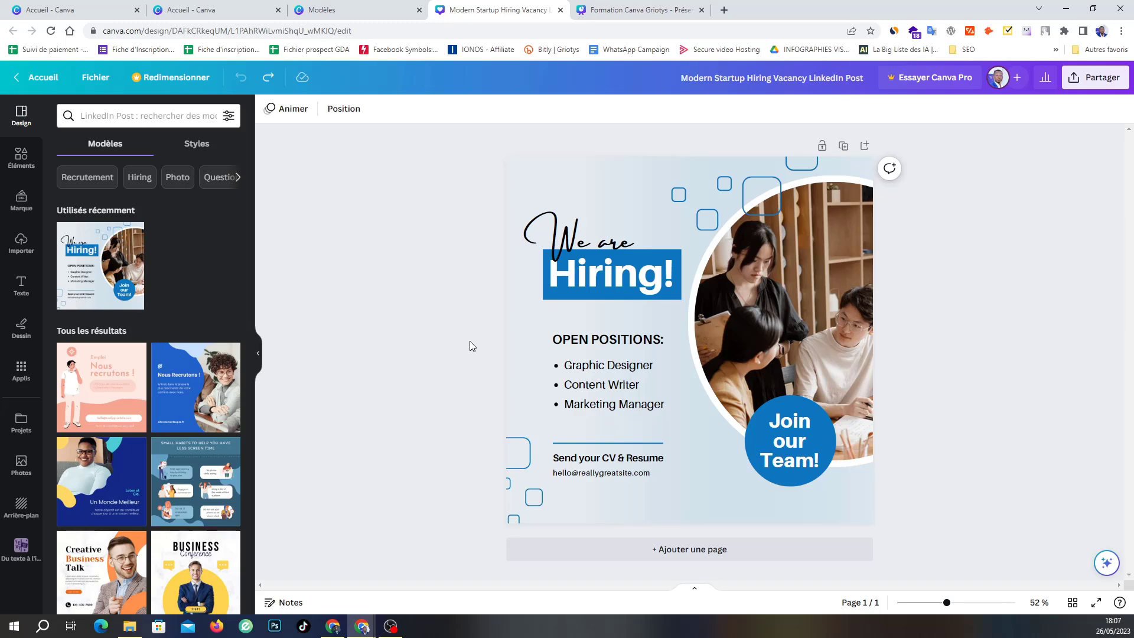
click(627, 269)
double_click(626, 269)
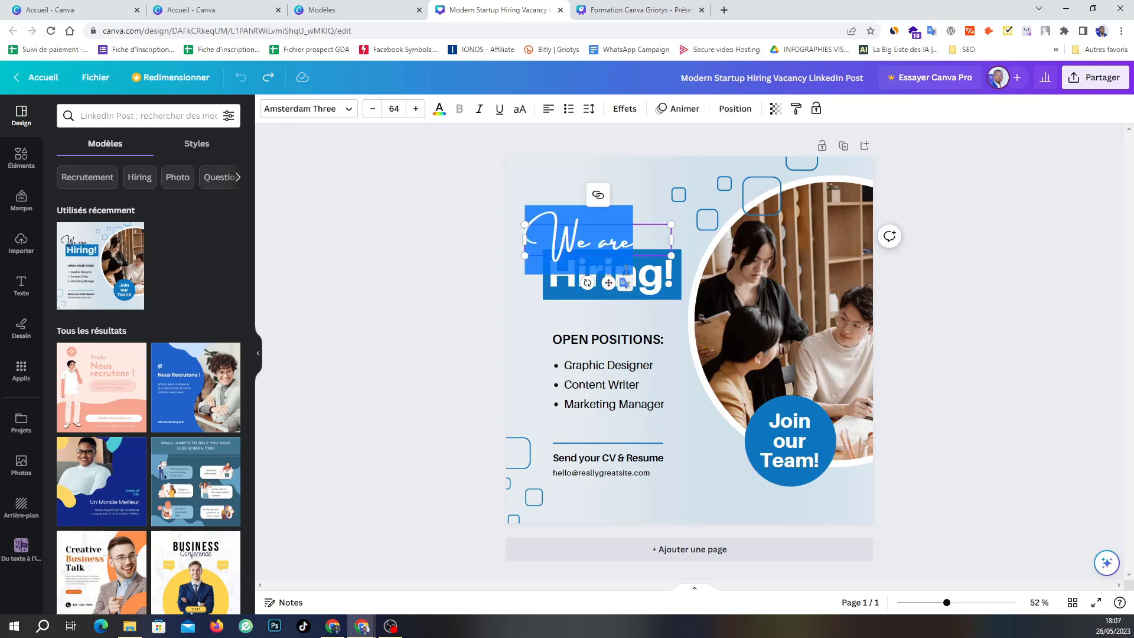
click(586, 282)
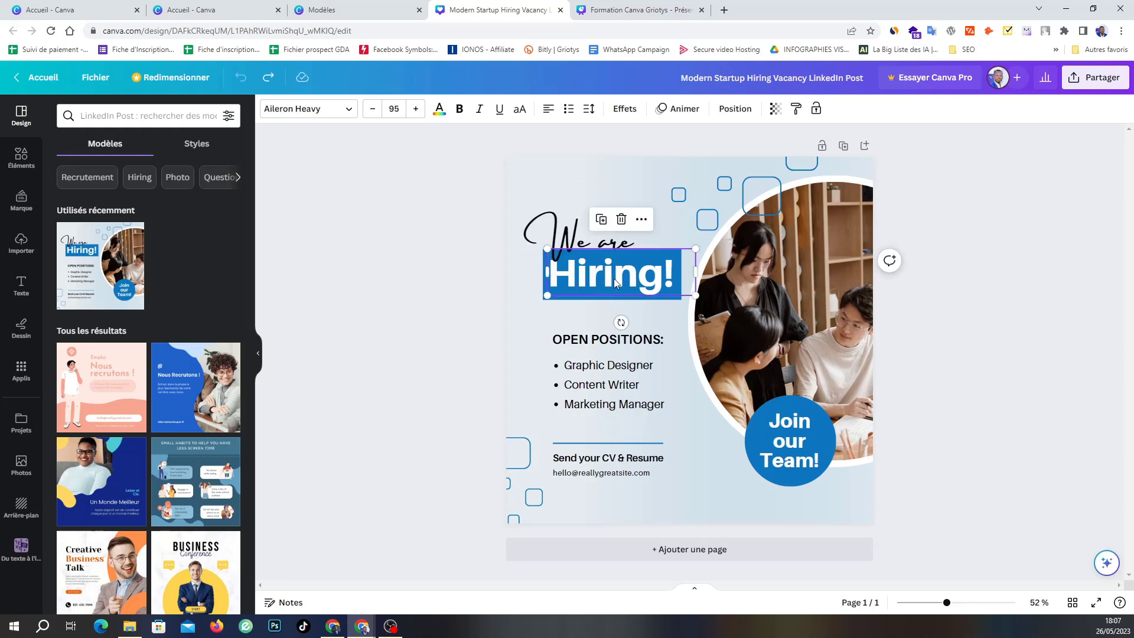
click(440, 112)
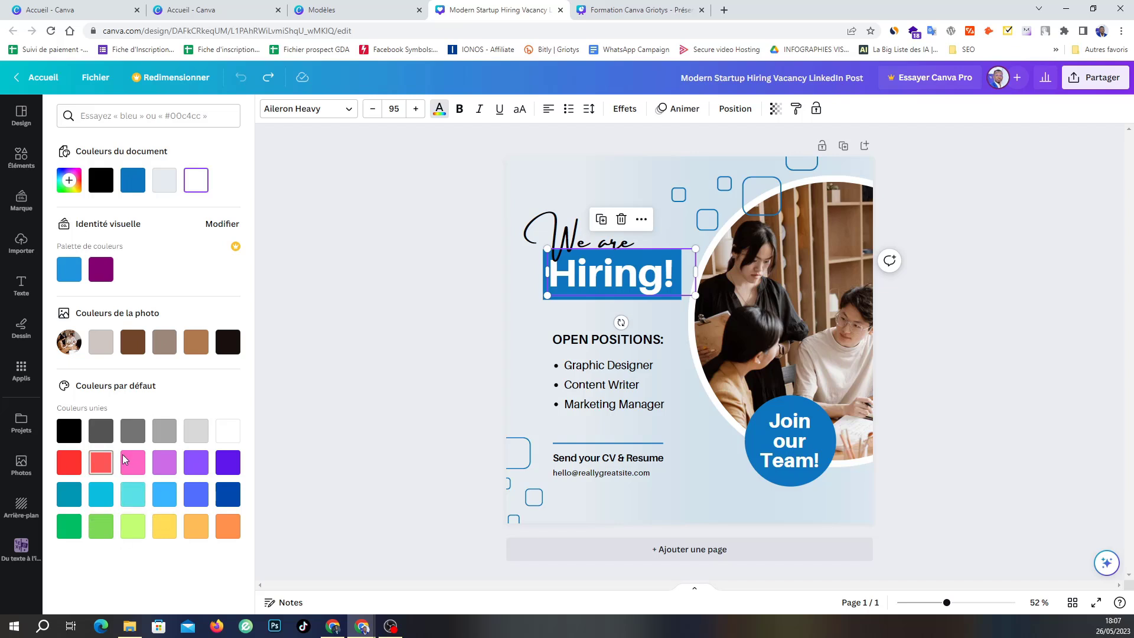
click(133, 502)
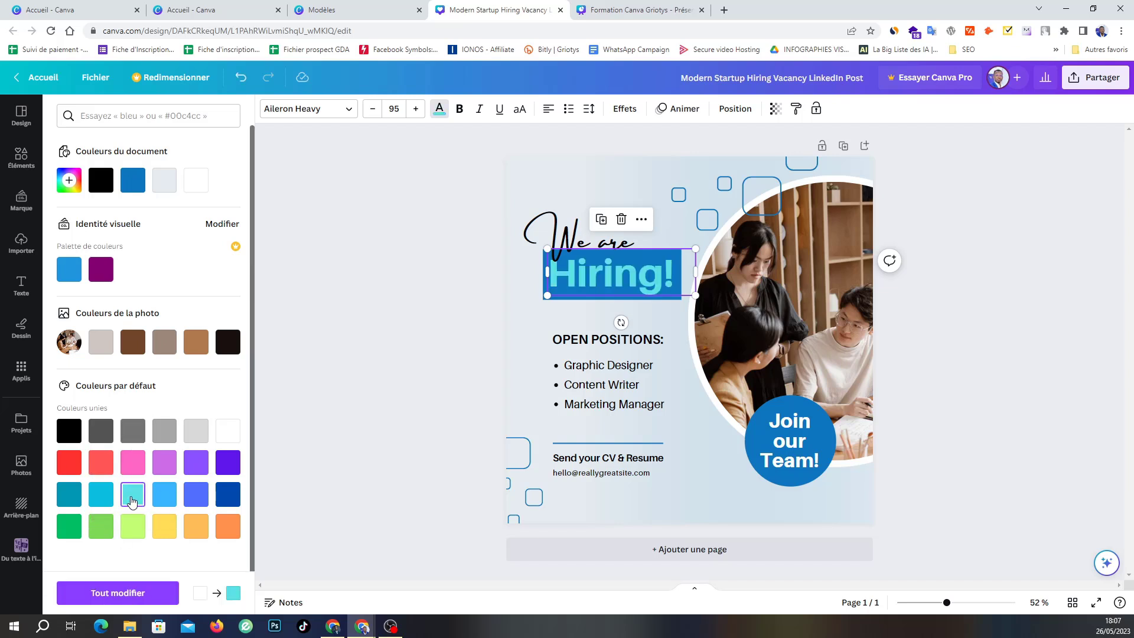
click(134, 528)
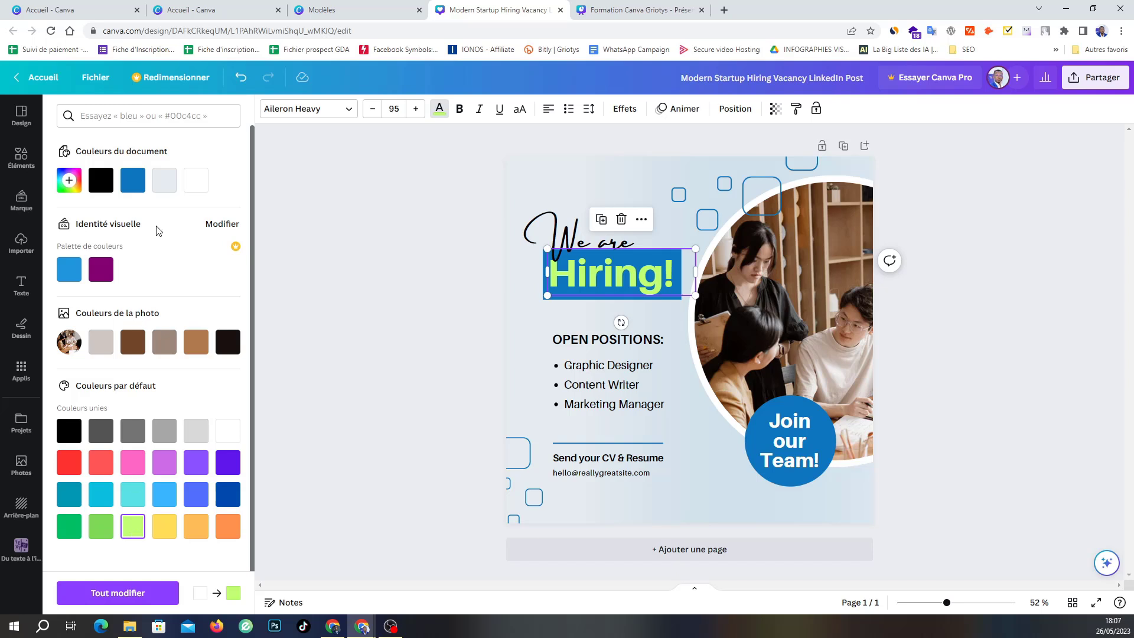
click(239, 78)
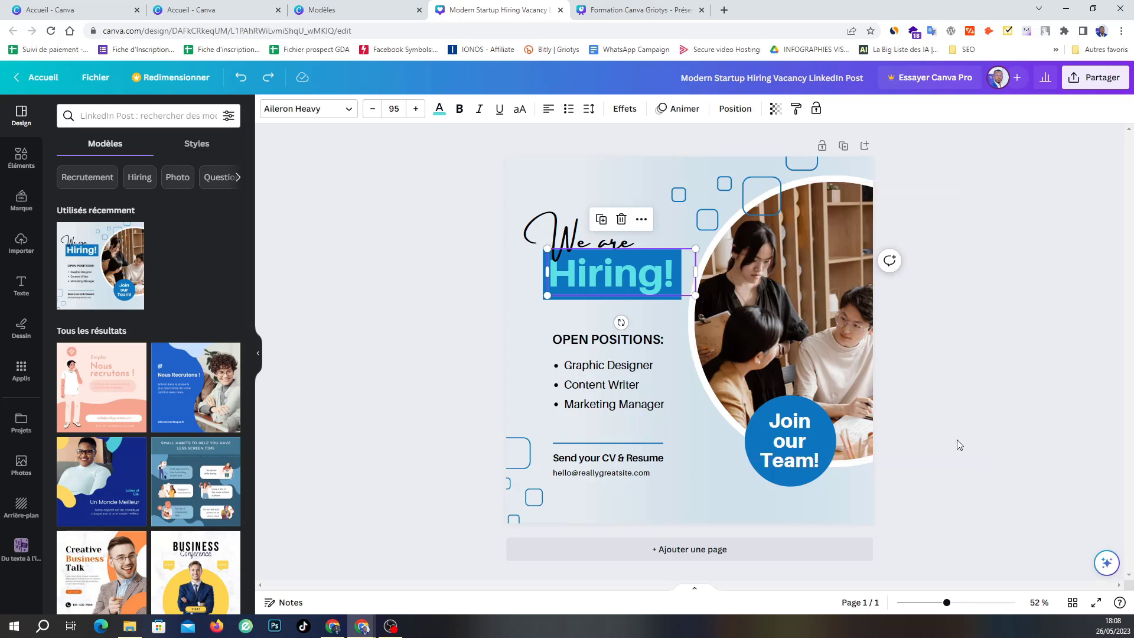
Delete the sample e-mail address line under the call-to-action.
click(954, 422)
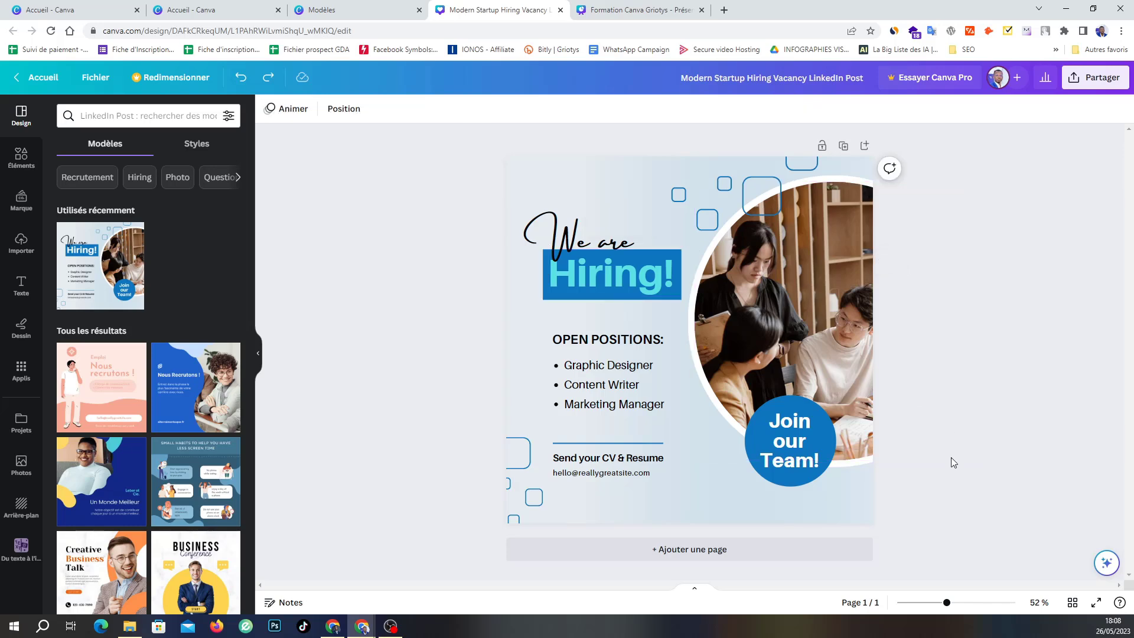
click(623, 476)
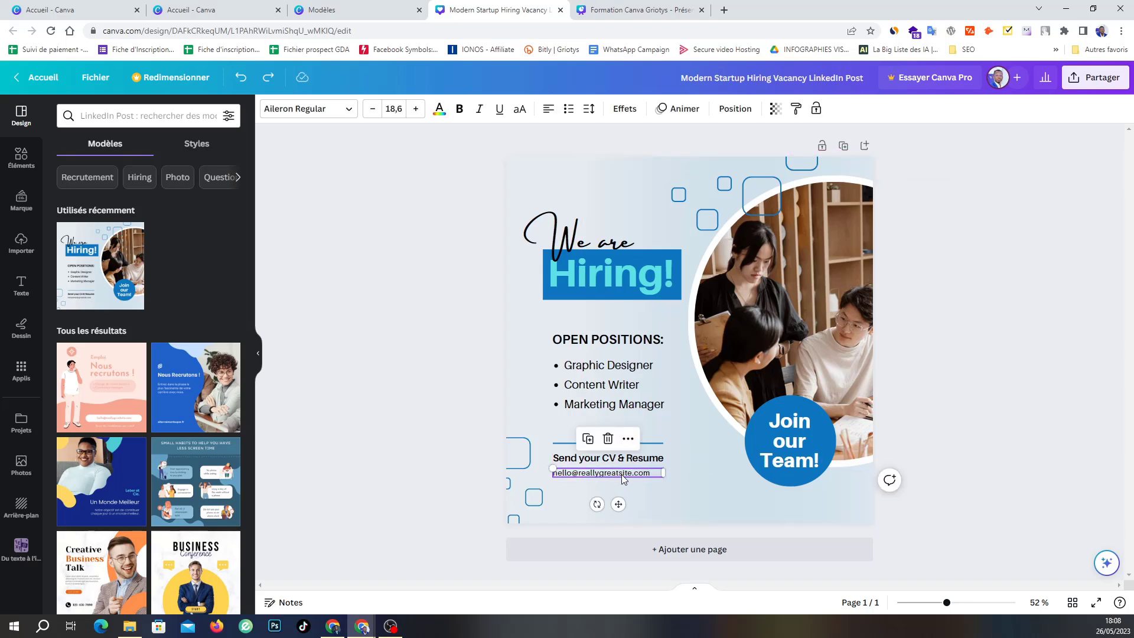
key(Delete)
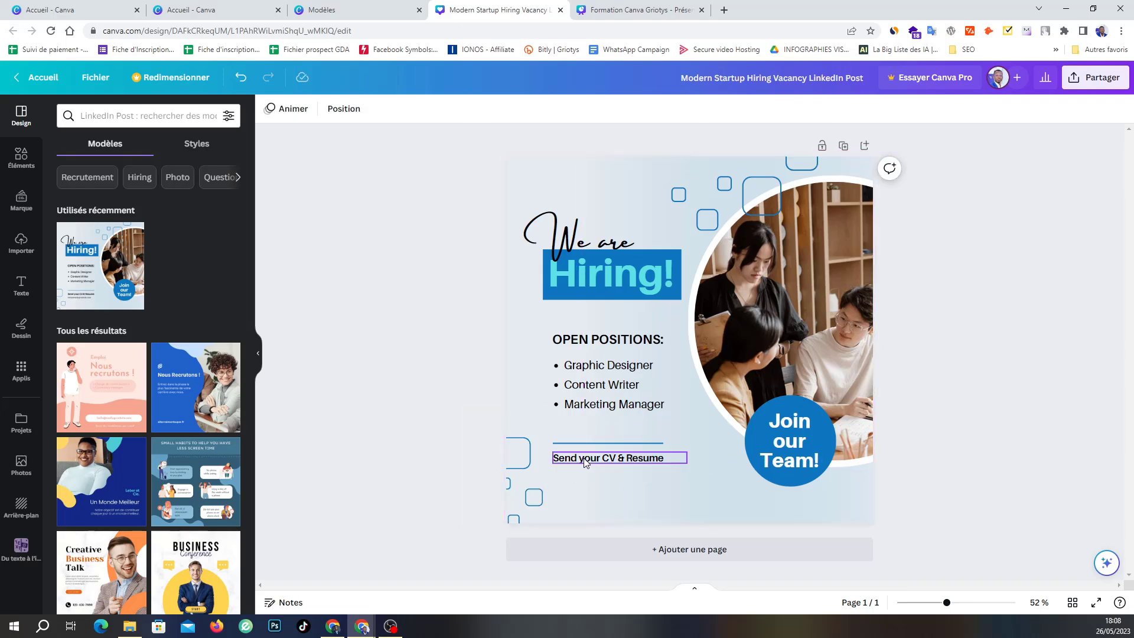
Move the divider line and 'Send your CV & Resume' slightly higher.
click(600, 444)
drag(595, 433, 595, 423)
drag(634, 464, 633, 452)
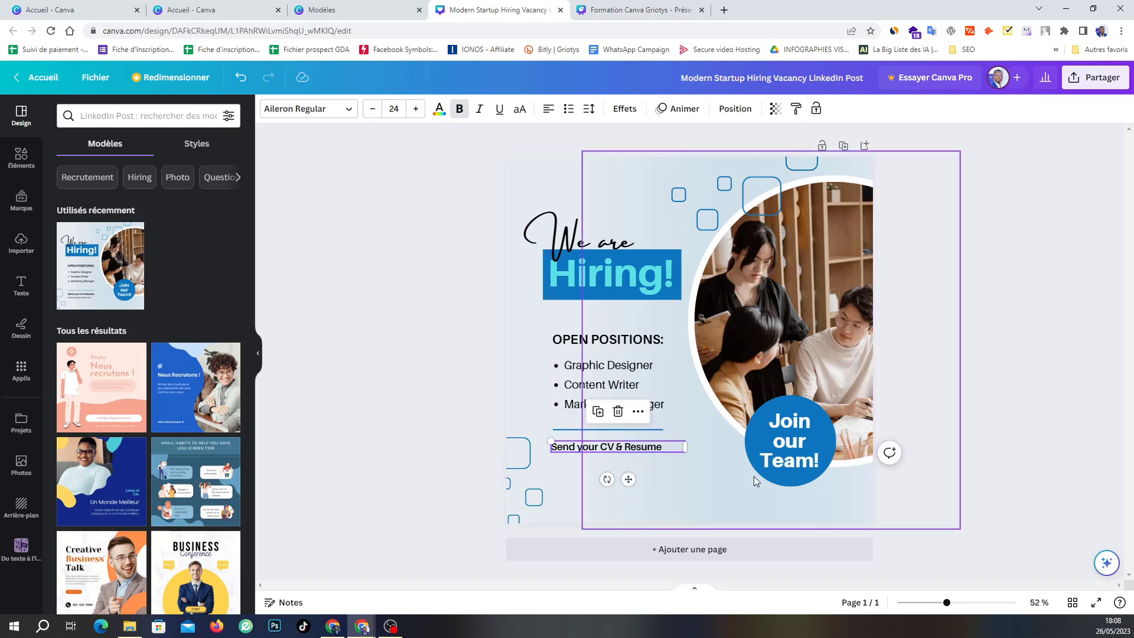
click(425, 388)
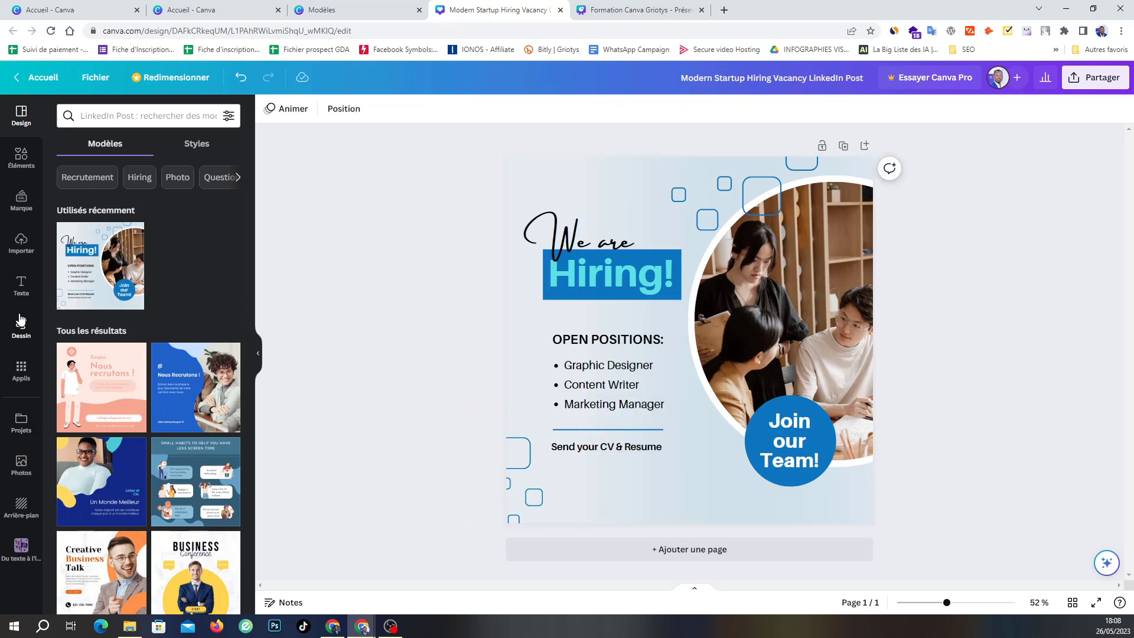
Drop the uploaded certificate photo into the circular frame, replacing the team photo.
click(22, 248)
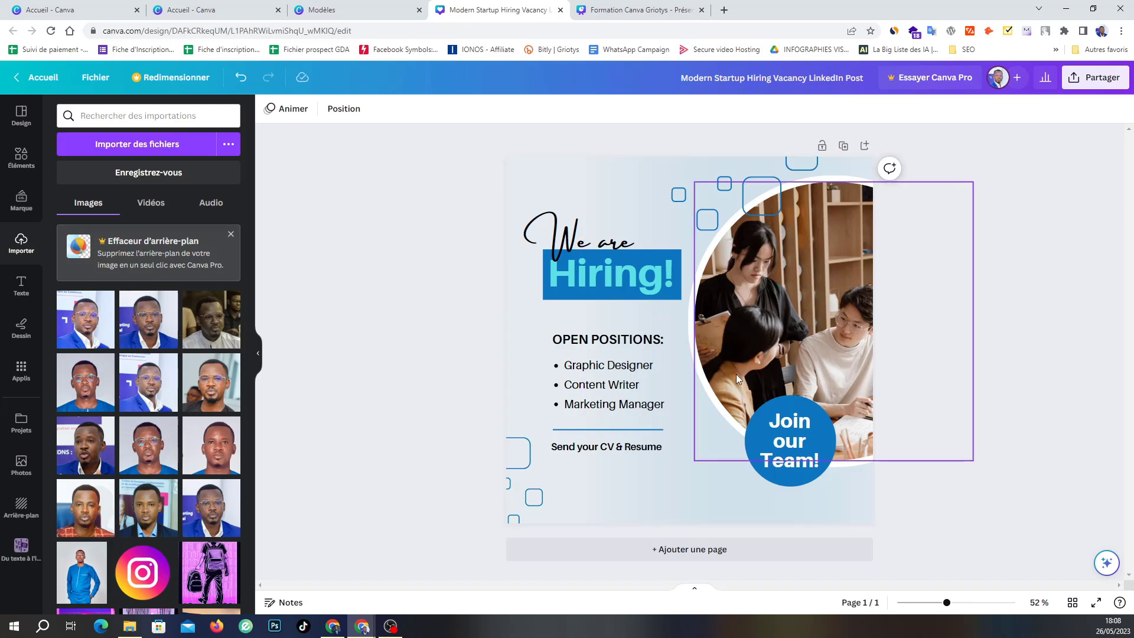
click(793, 309)
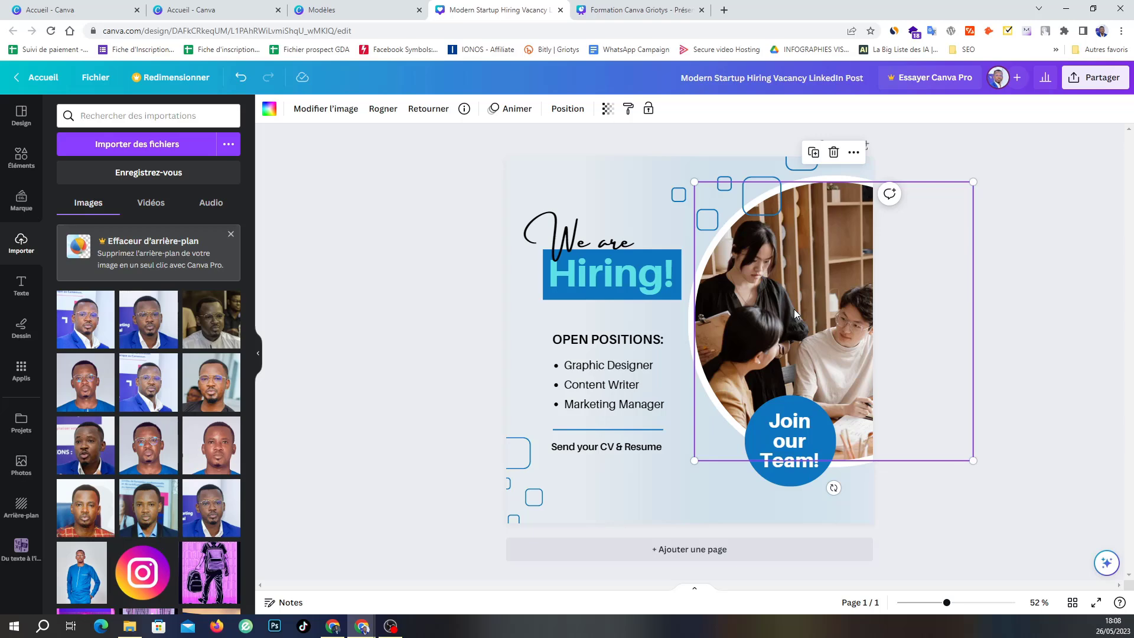
scroll(146, 458, down, 4)
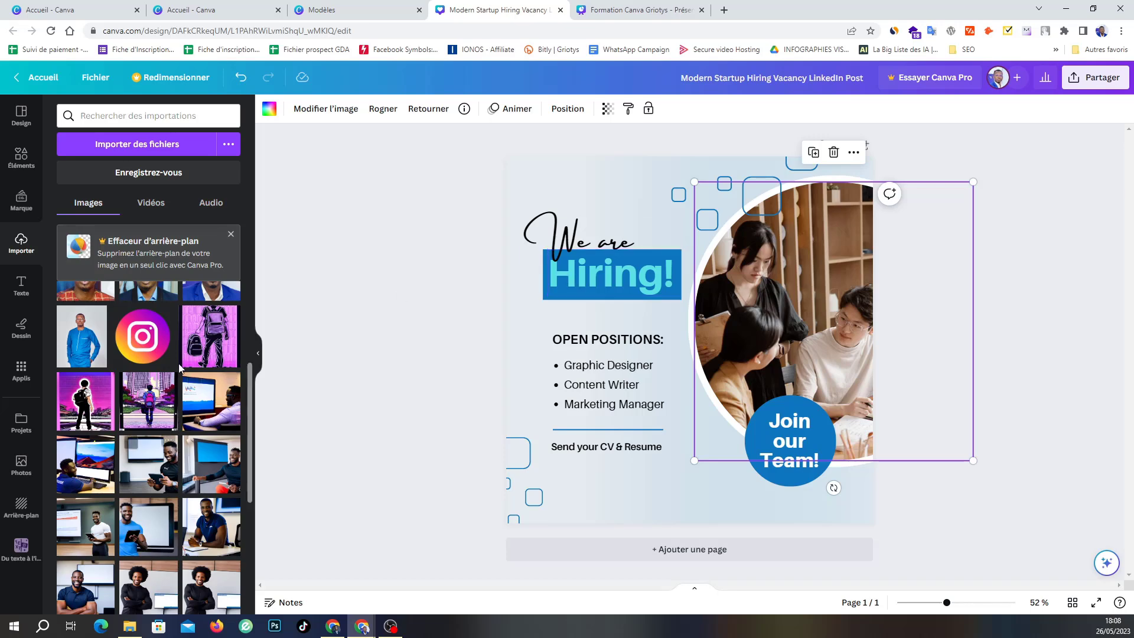
scroll(144, 350, up, 4)
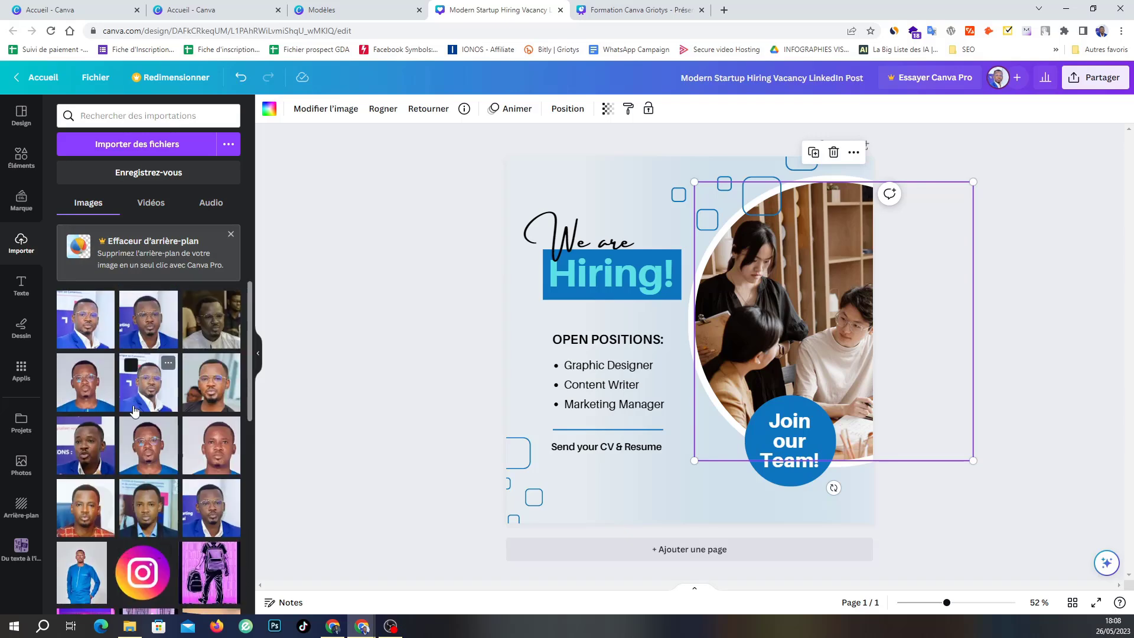
scroll(135, 410, down, 10)
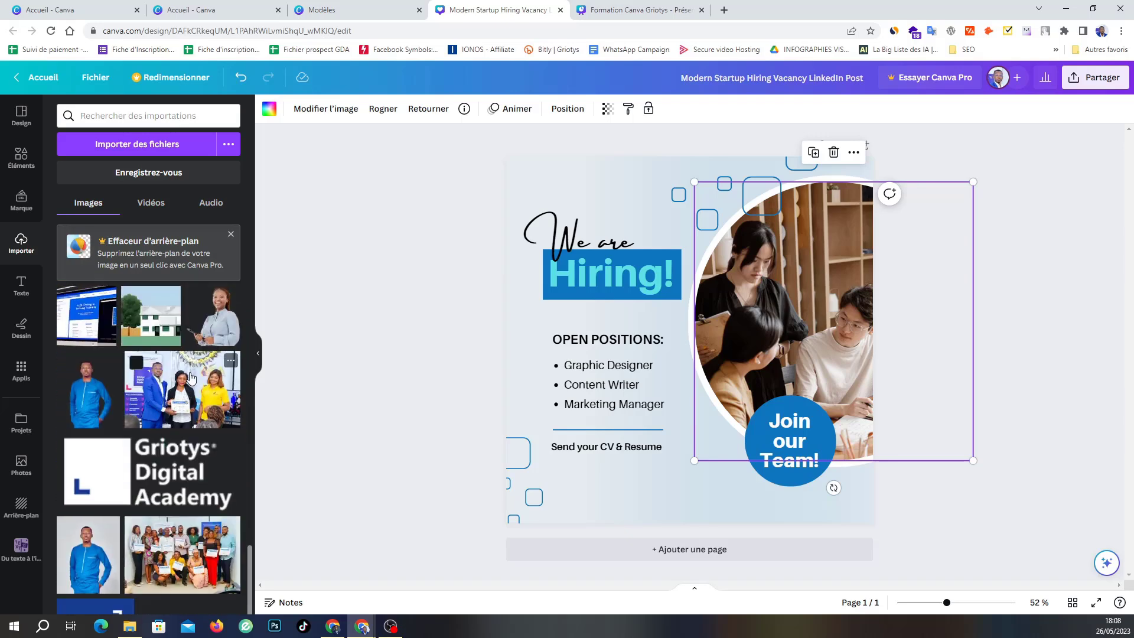
drag(177, 399, 744, 253)
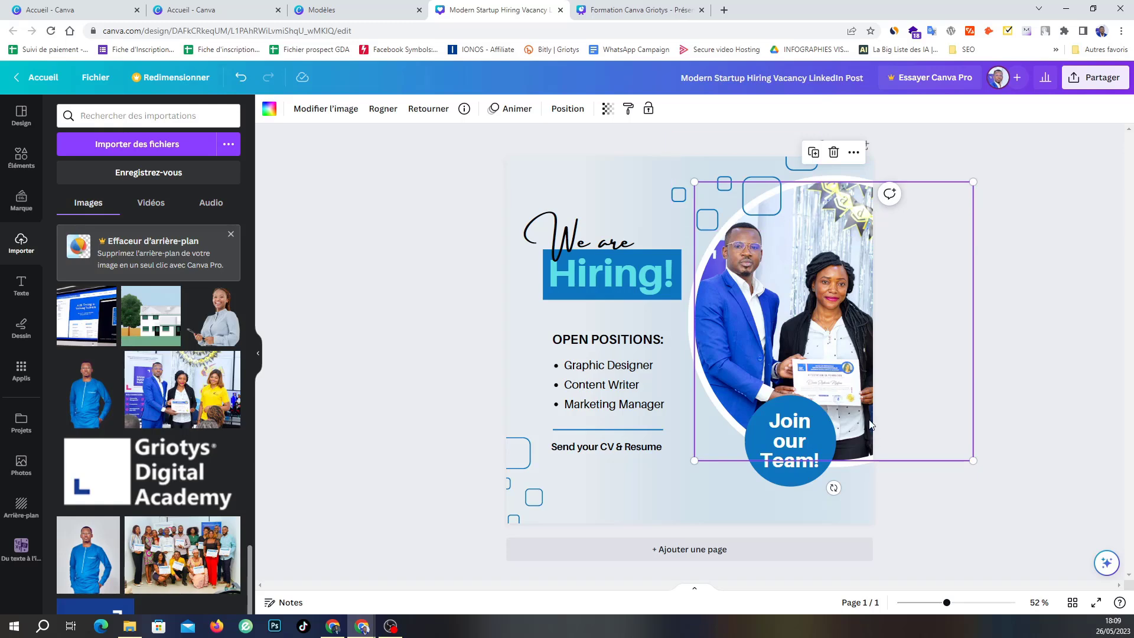
click(444, 351)
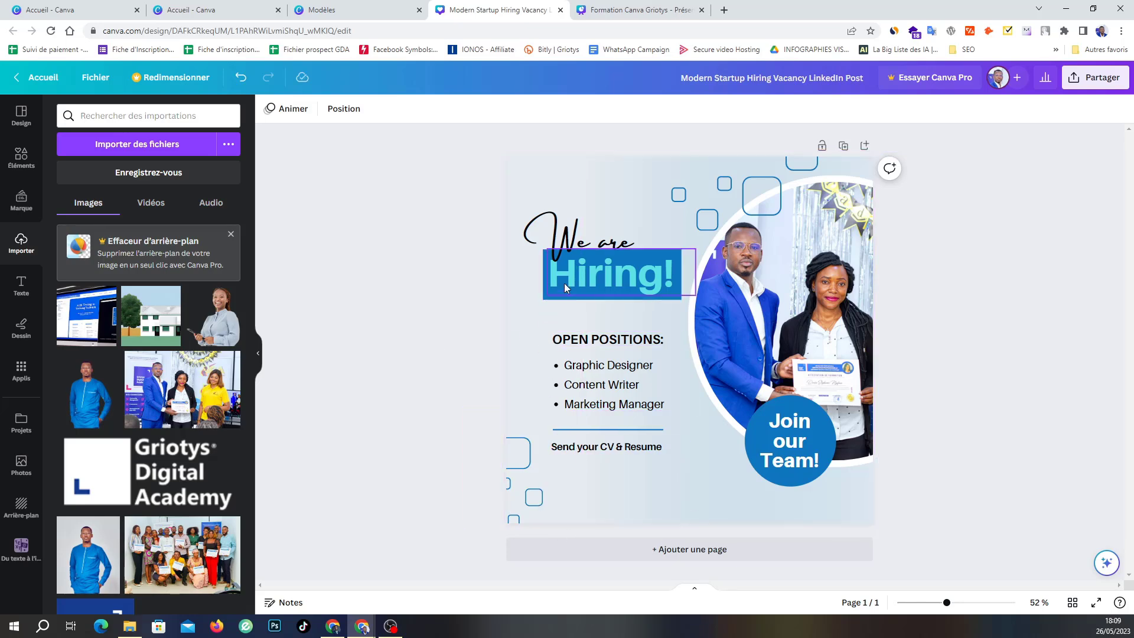
Set the 'Hiring!' headline to the white swatch from Couleurs du document.
click(593, 275)
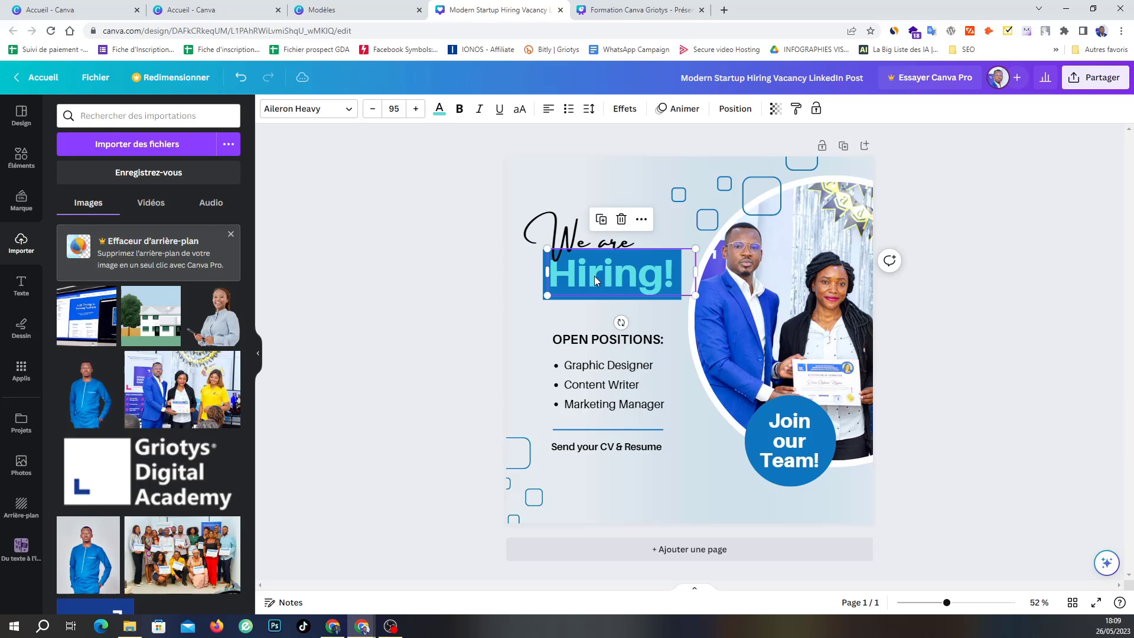
click(439, 109)
click(227, 180)
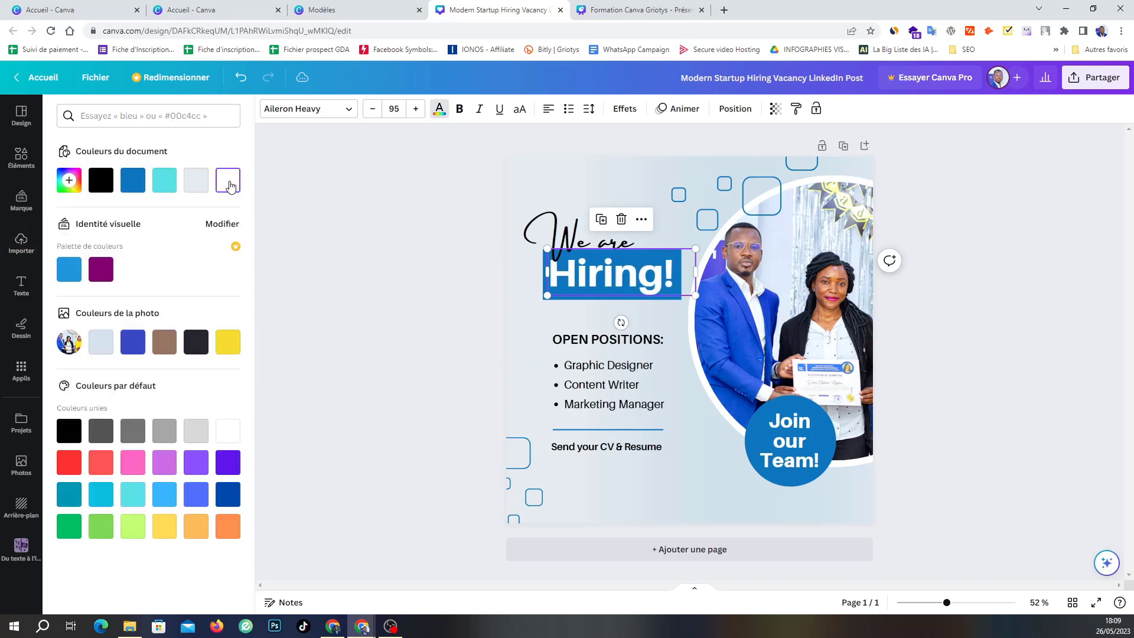
click(341, 346)
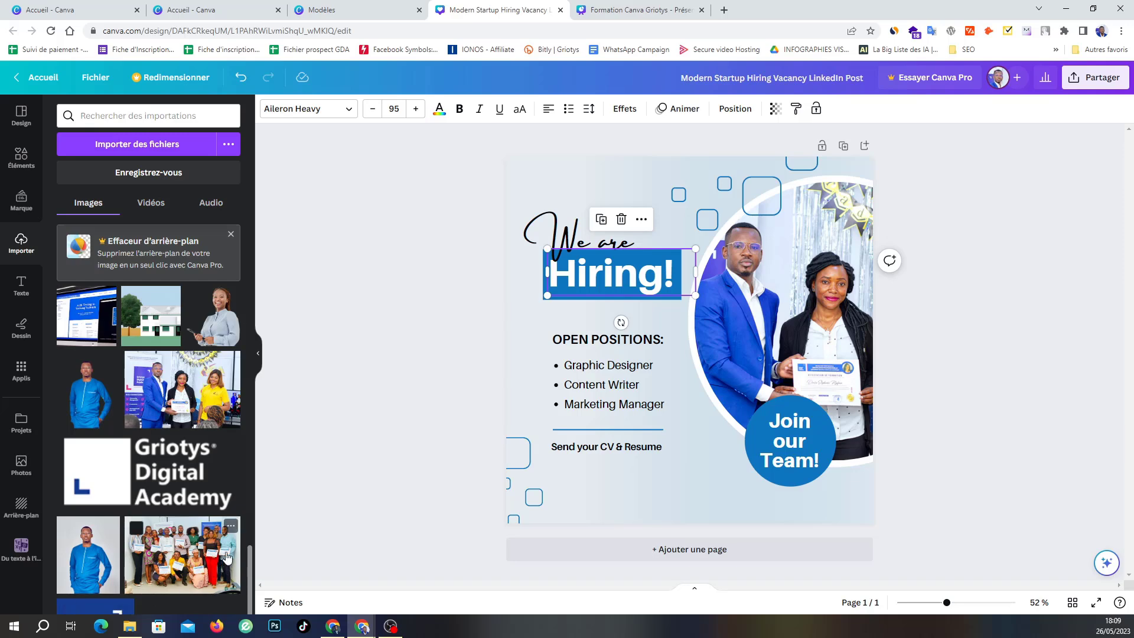
Place the uploaded Griotys Digital Academy logo at the bottom left, shrunk to a small square.
scroll(148, 472, up, 10)
scroll(169, 431, down, 10)
scroll(112, 566, up, 15)
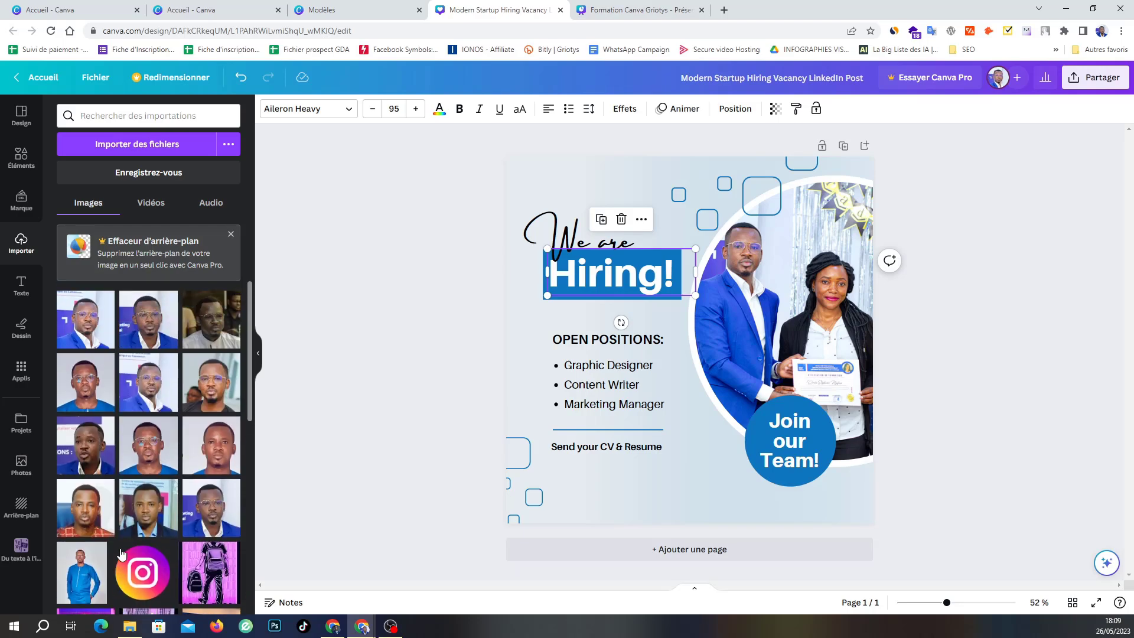
scroll(134, 415, down, 15)
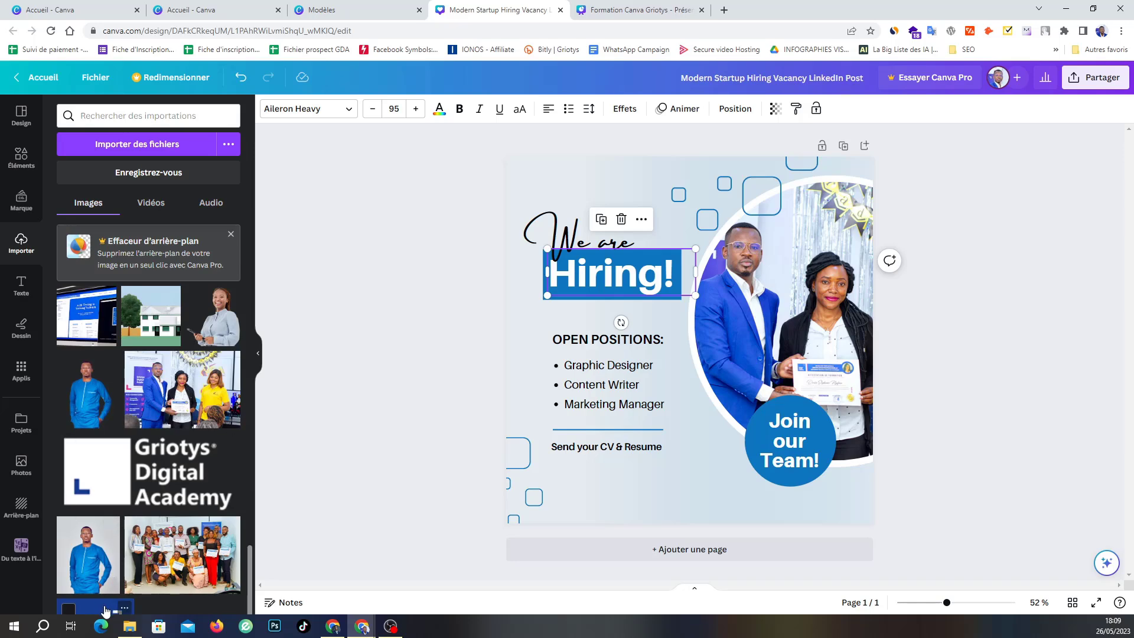
drag(105, 610, 466, 392)
drag(101, 608, 592, 469)
drag(735, 460, 652, 386)
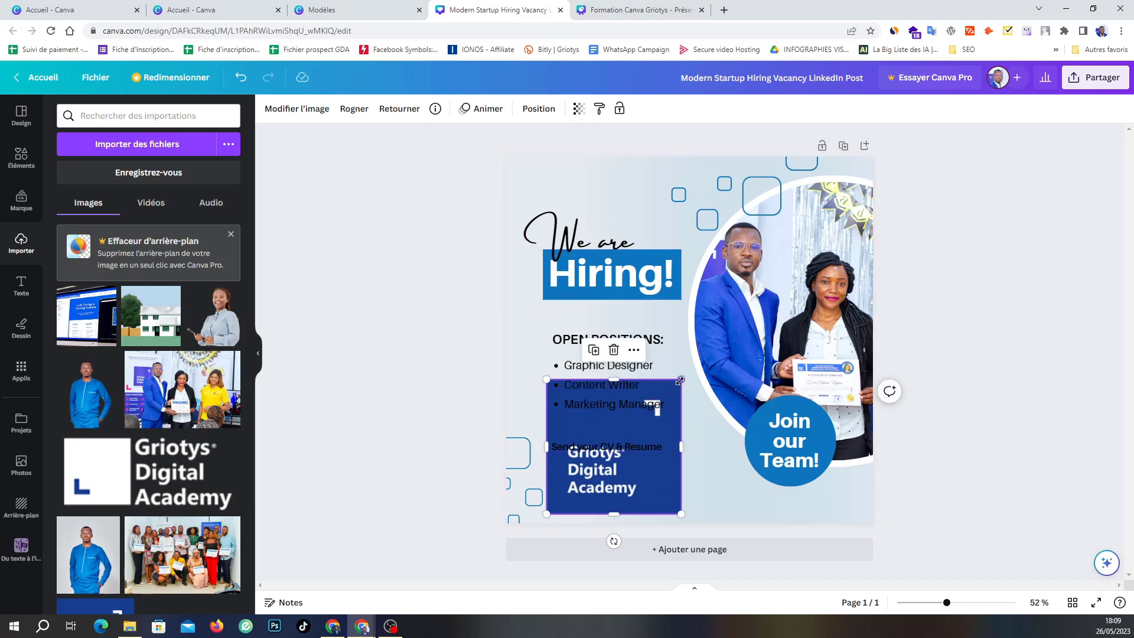
drag(681, 380, 618, 484)
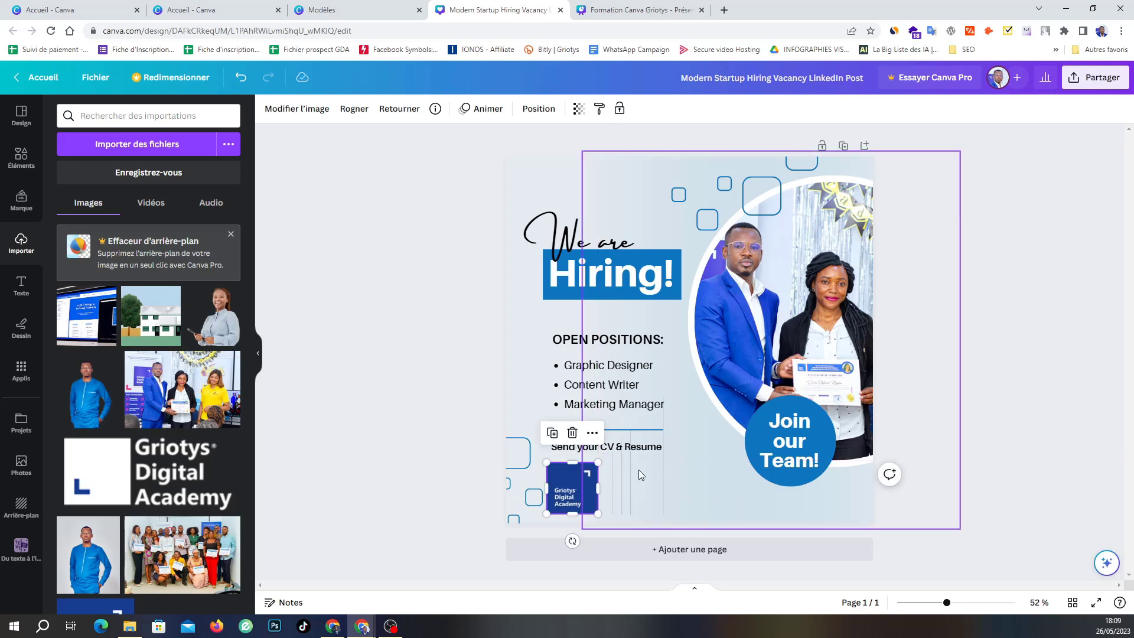
Delete the 'Send your CV & Resume' text and the divider line above it.
click(637, 453)
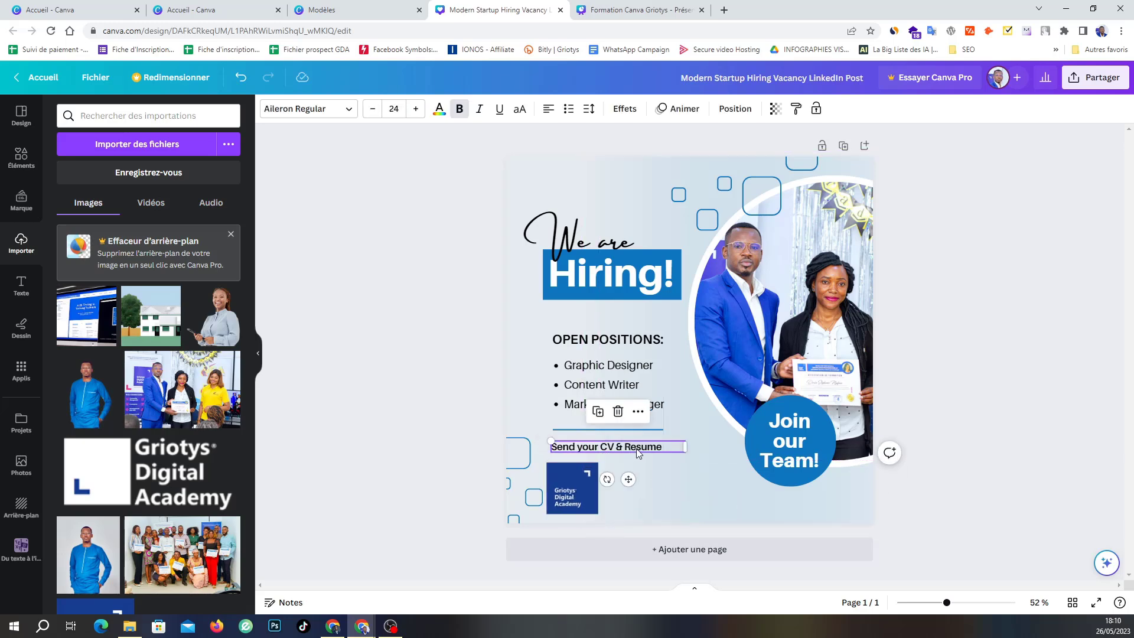
key(Delete)
click(582, 430)
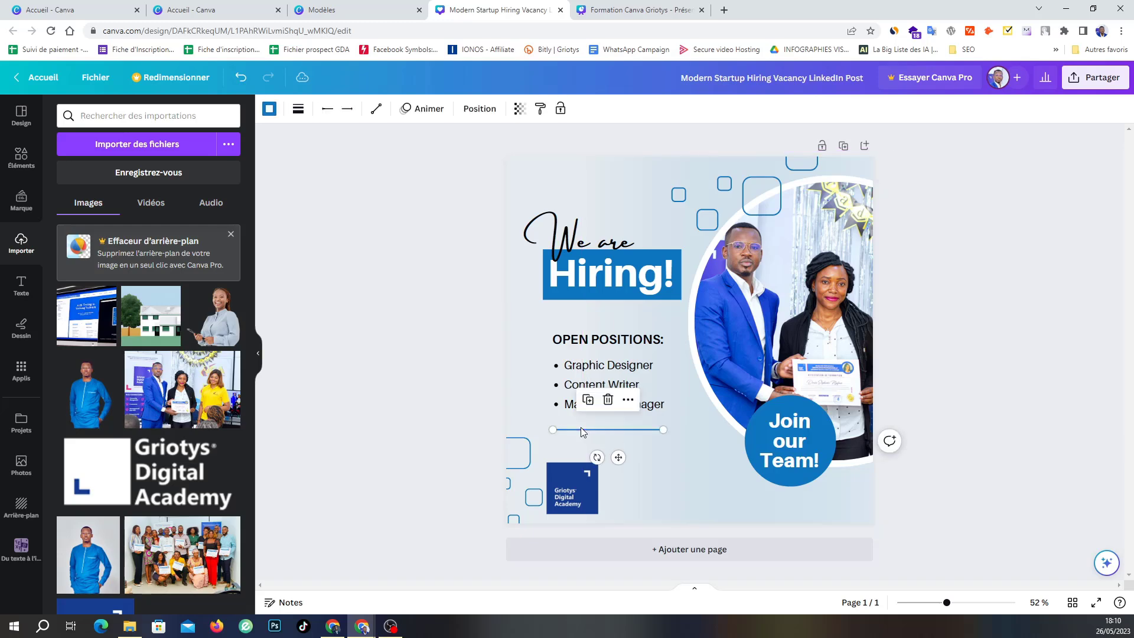
key(Delete)
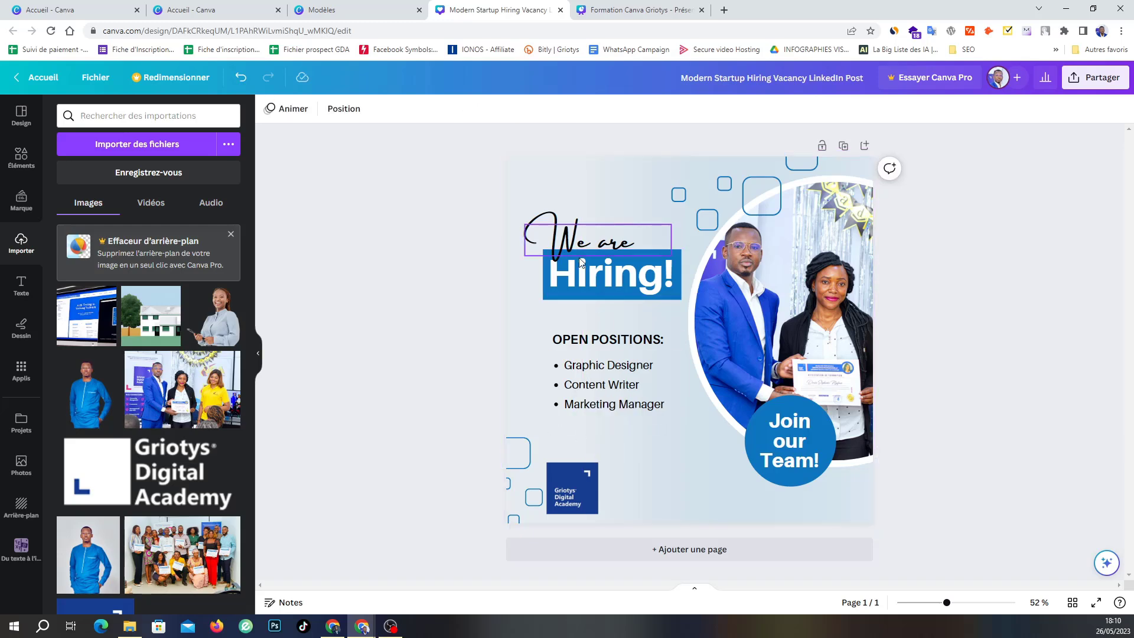
Replace the headline words with 'Nous' and 'Recrutons'.
double_click(569, 244)
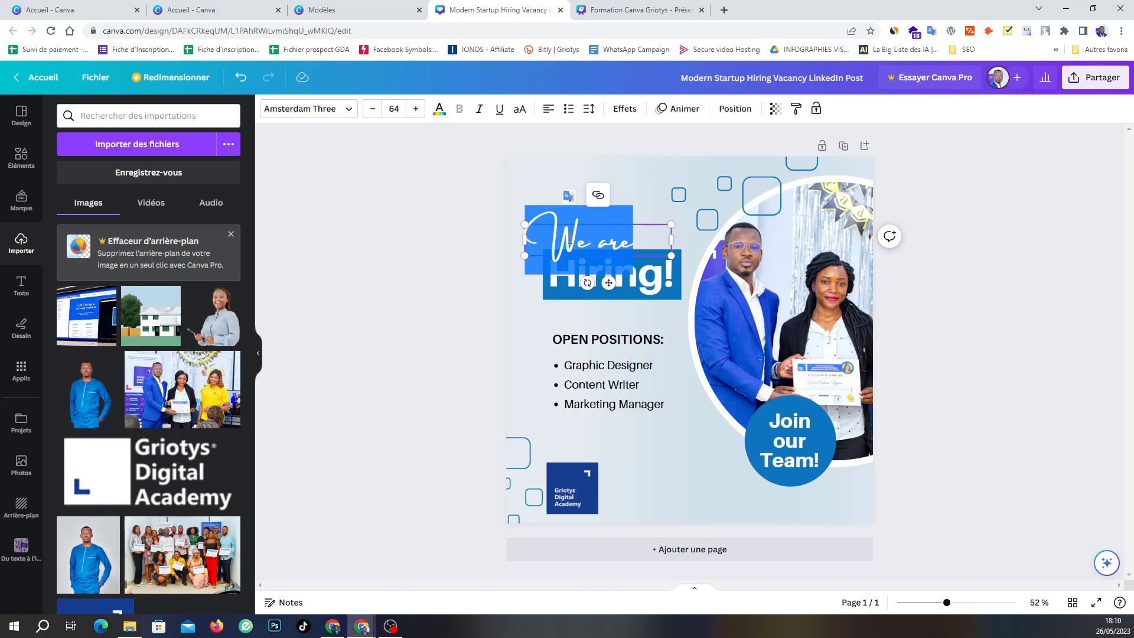
text(Nous)
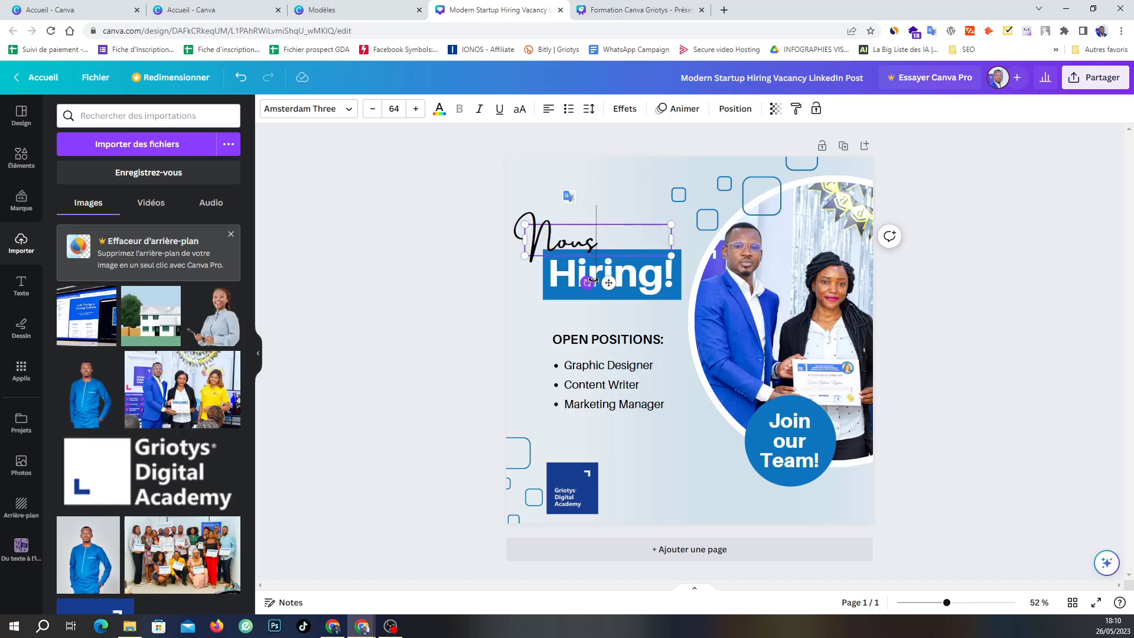
double_click(620, 267)
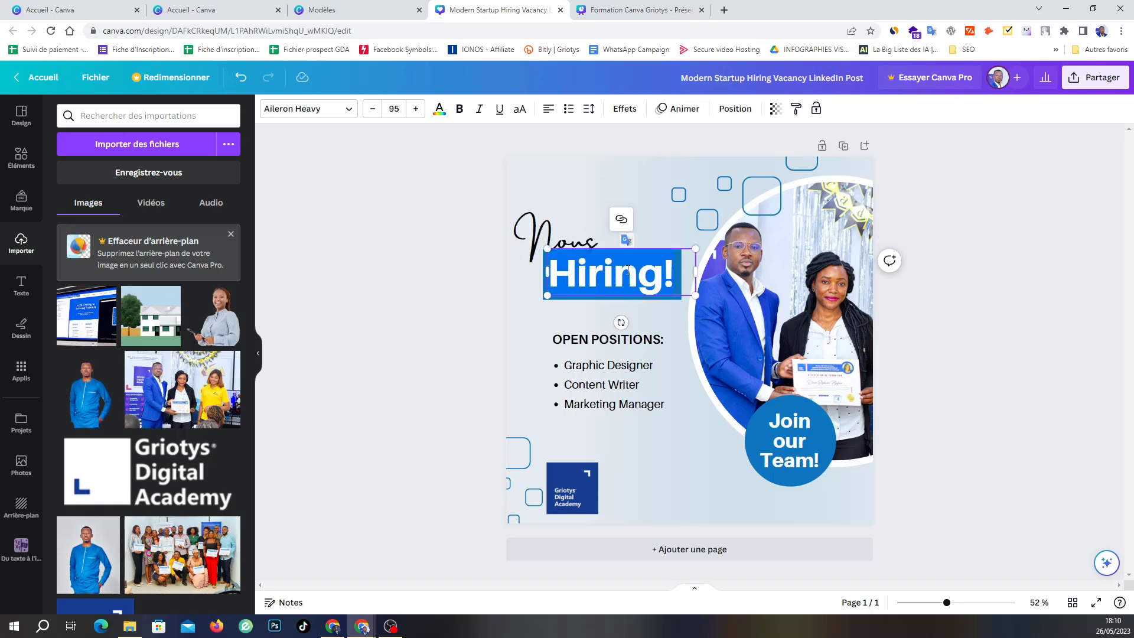
text(Recruto)
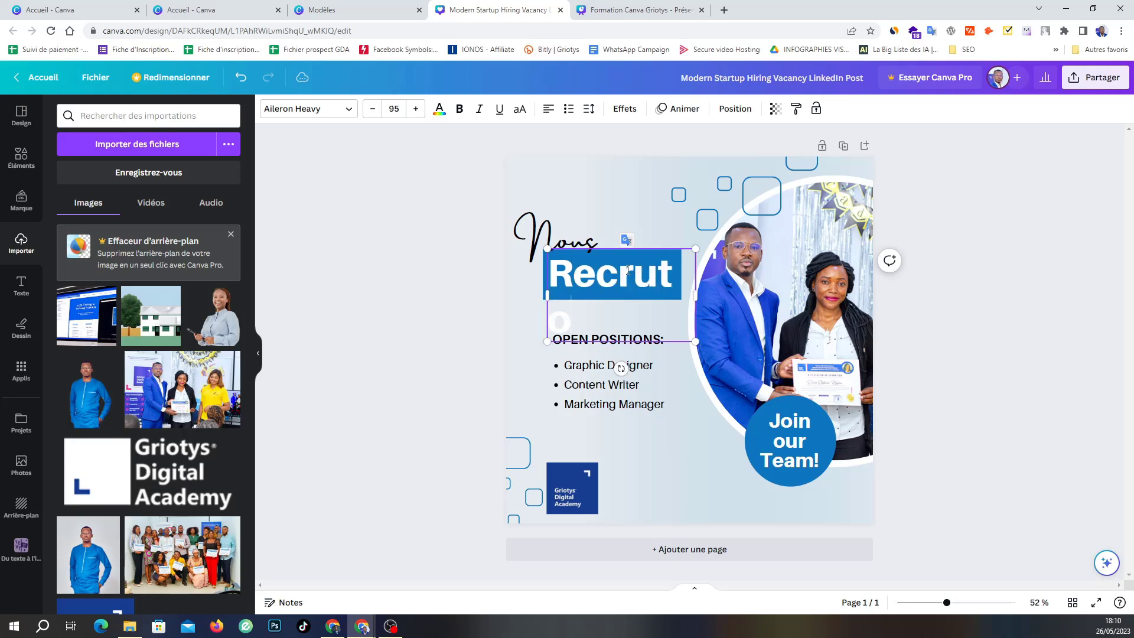
text(ns)
Shrink 'Recrutons' to 60 pt so it fits one line, and centre it in its box.
key(ctrl+a)
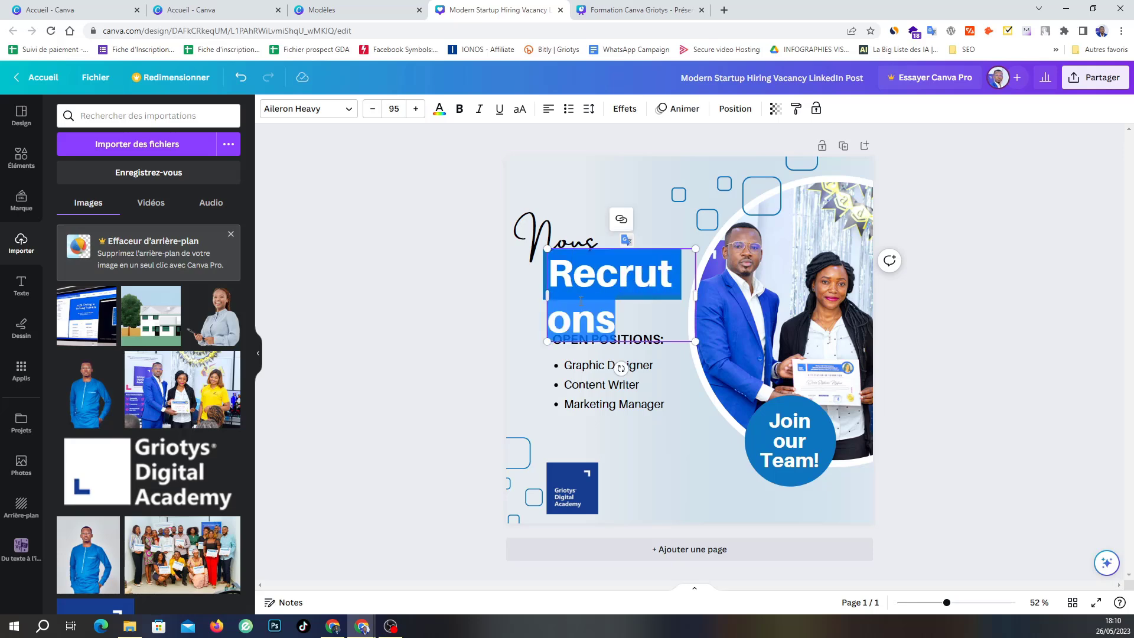
click(370, 110)
click(371, 110)
click(371, 110)
click(370, 110)
click(370, 110)
click(371, 110)
click(370, 110)
click(370, 110)
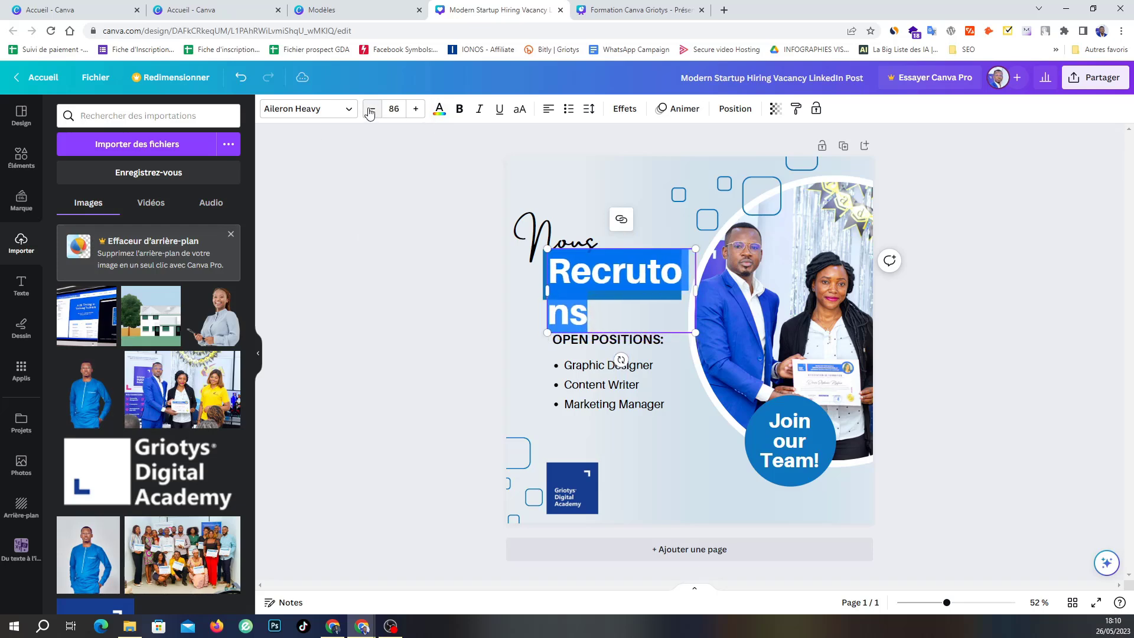
click(371, 110)
click(370, 110)
click(371, 110)
click(371, 110)
click(371, 110)
click(370, 110)
click(371, 110)
click(371, 109)
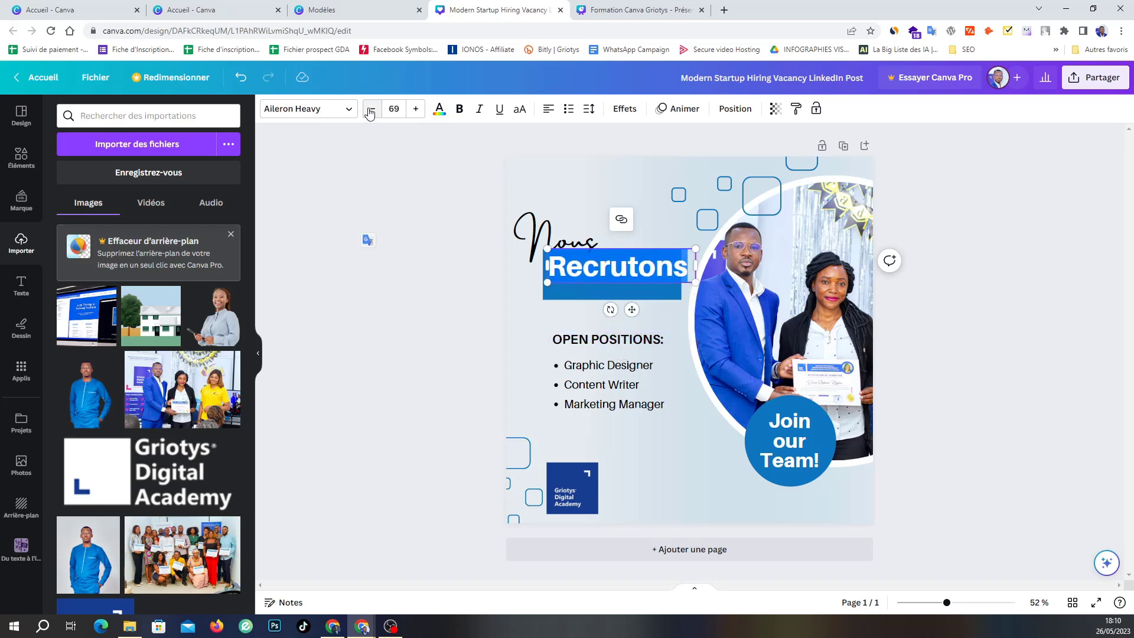
click(370, 110)
click(371, 110)
click(370, 110)
click(371, 109)
click(370, 110)
click(371, 110)
click(371, 110)
click(371, 109)
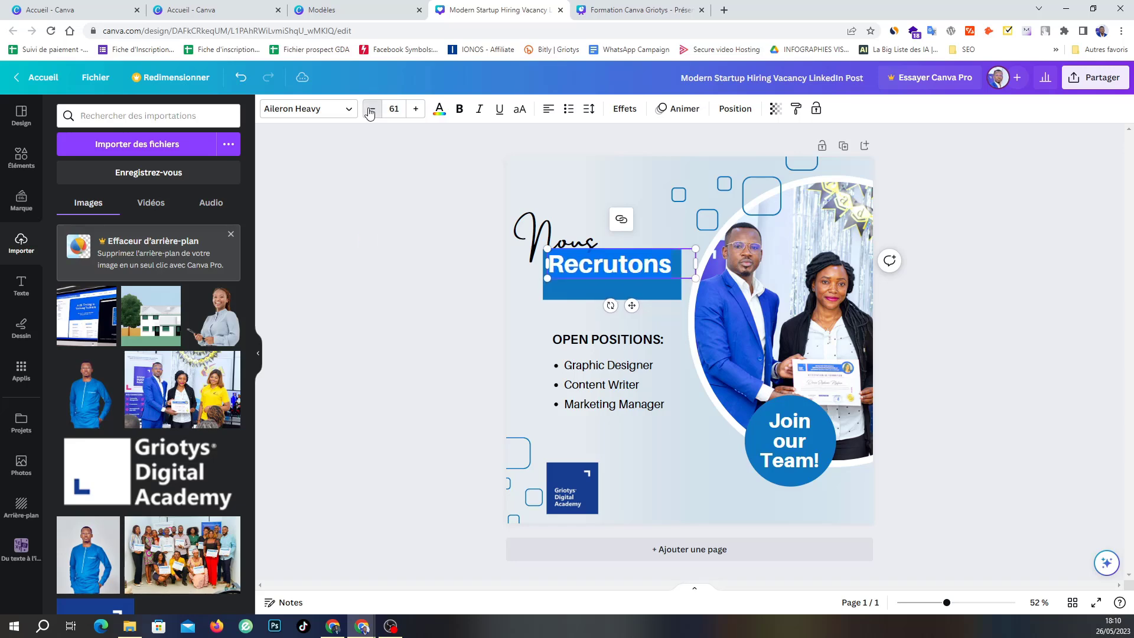
click(371, 110)
click(548, 110)
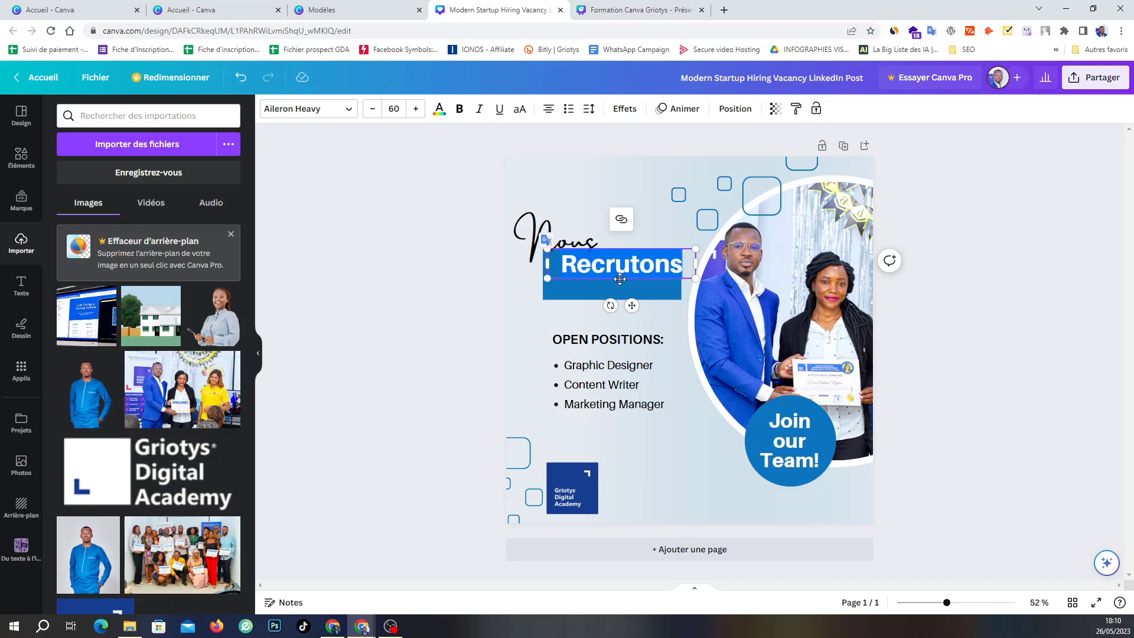
Switch 'Recrutons' to all capitals, shrink it slightly, and move it lower in the blue banner.
drag(619, 281, 612, 288)
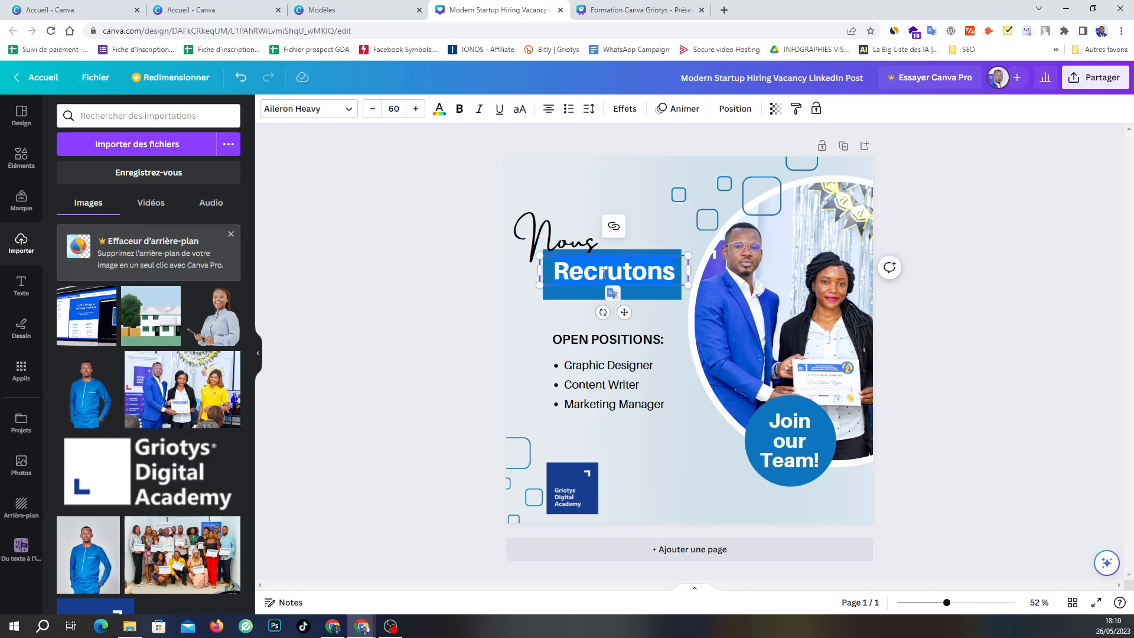
click(373, 110)
click(372, 110)
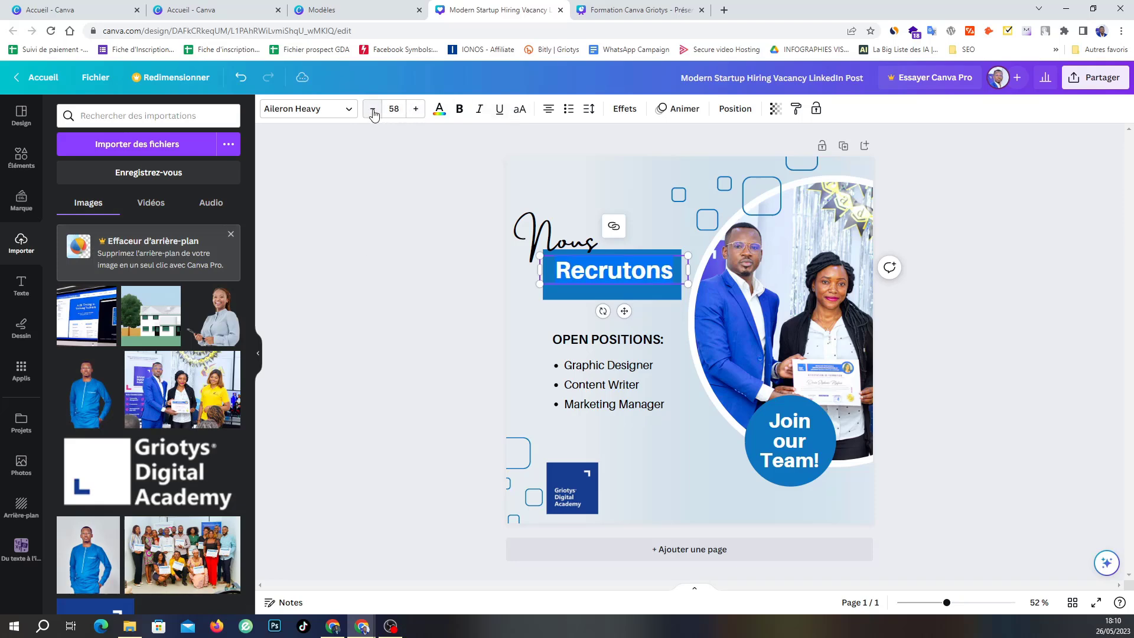
click(373, 110)
click(372, 110)
click(519, 110)
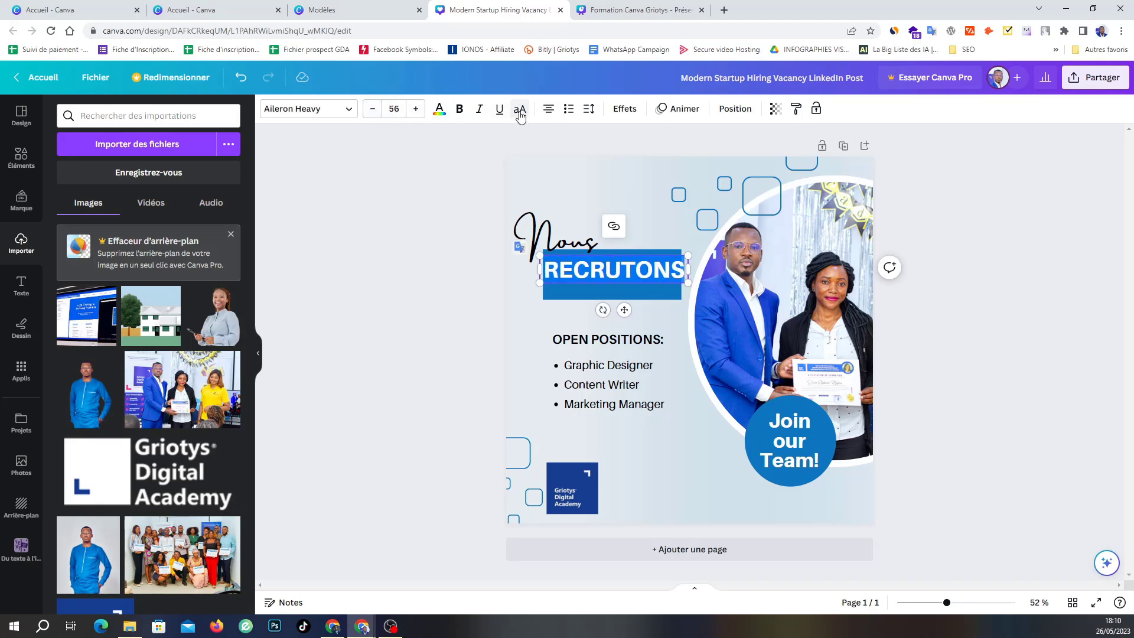
click(373, 110)
click(373, 110)
click(373, 110)
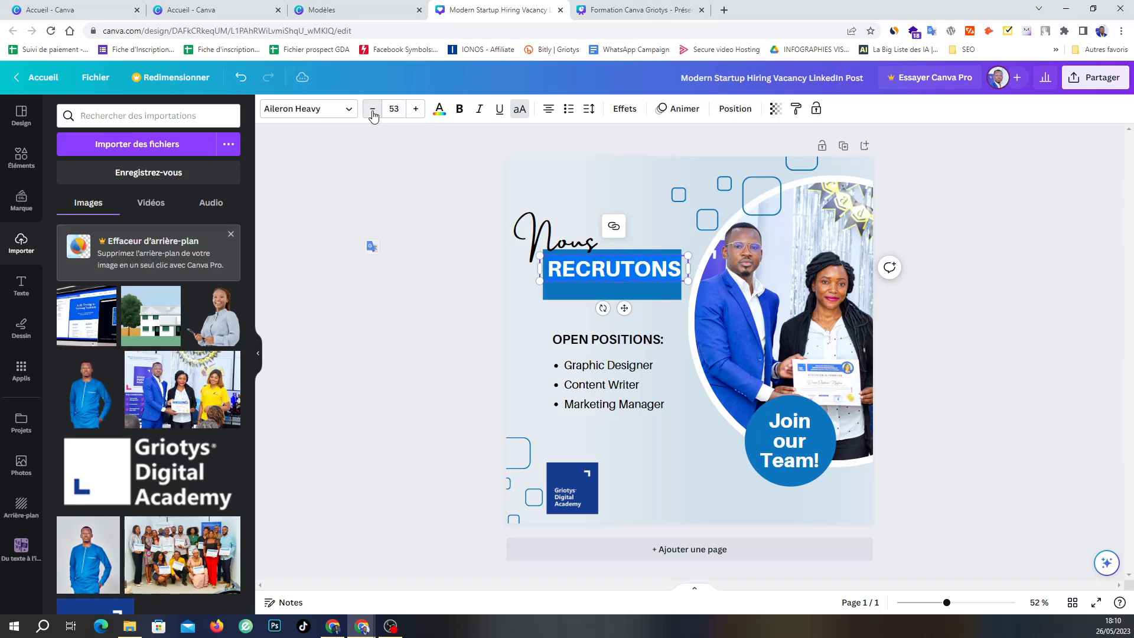
click(372, 111)
click(372, 111)
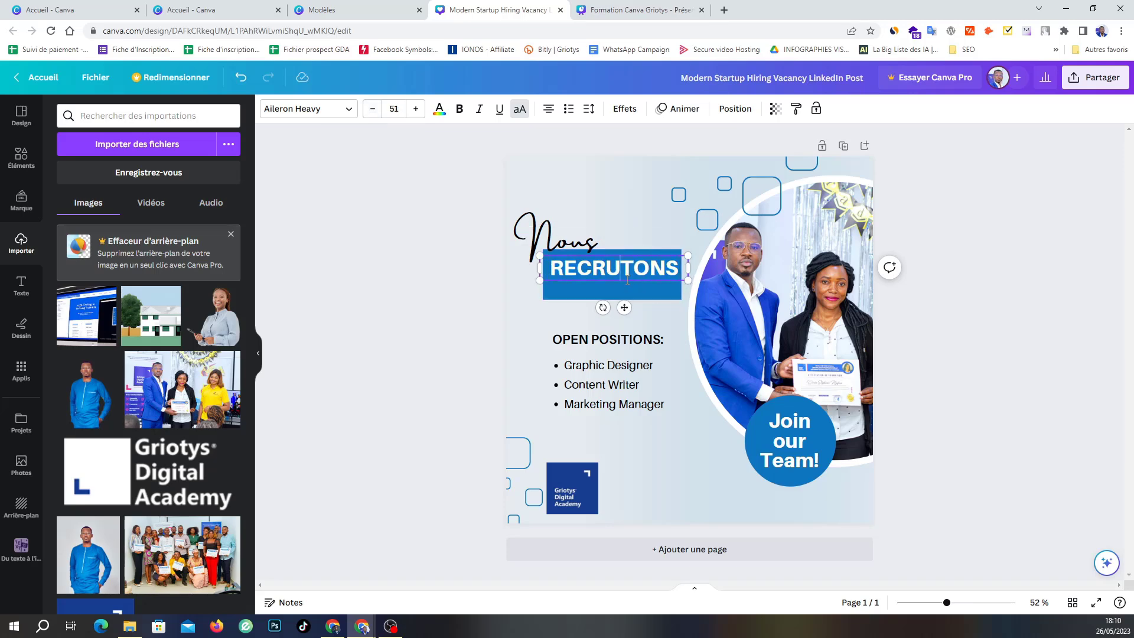
drag(616, 283, 614, 289)
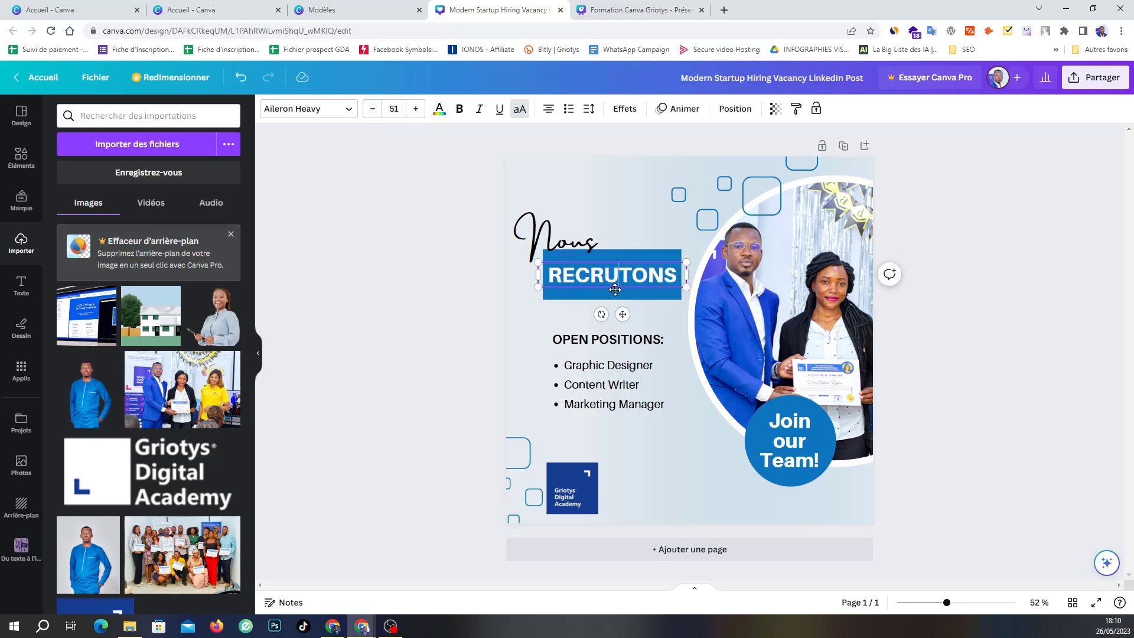
Nudge the script 'Nous' slightly right and enlarge it to about 78 pt.
click(568, 242)
drag(567, 242, 572, 244)
drag(675, 226, 705, 210)
Raise the Griotys Digital Academy logo a little and shift it slightly right in the bottom-left corner.
click(465, 318)
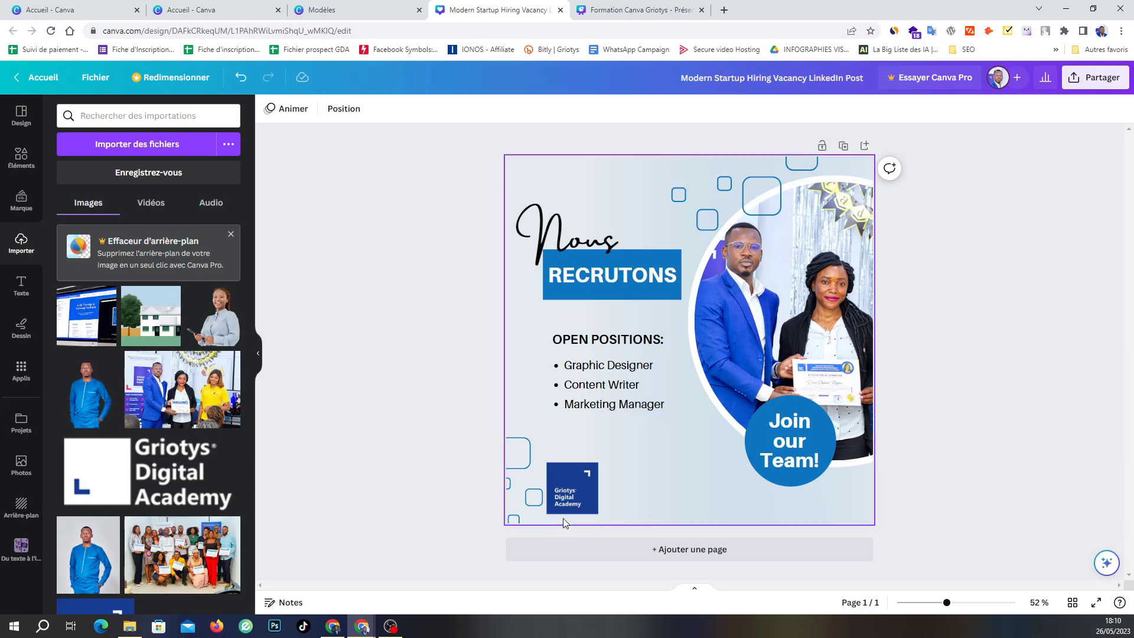
click(577, 496)
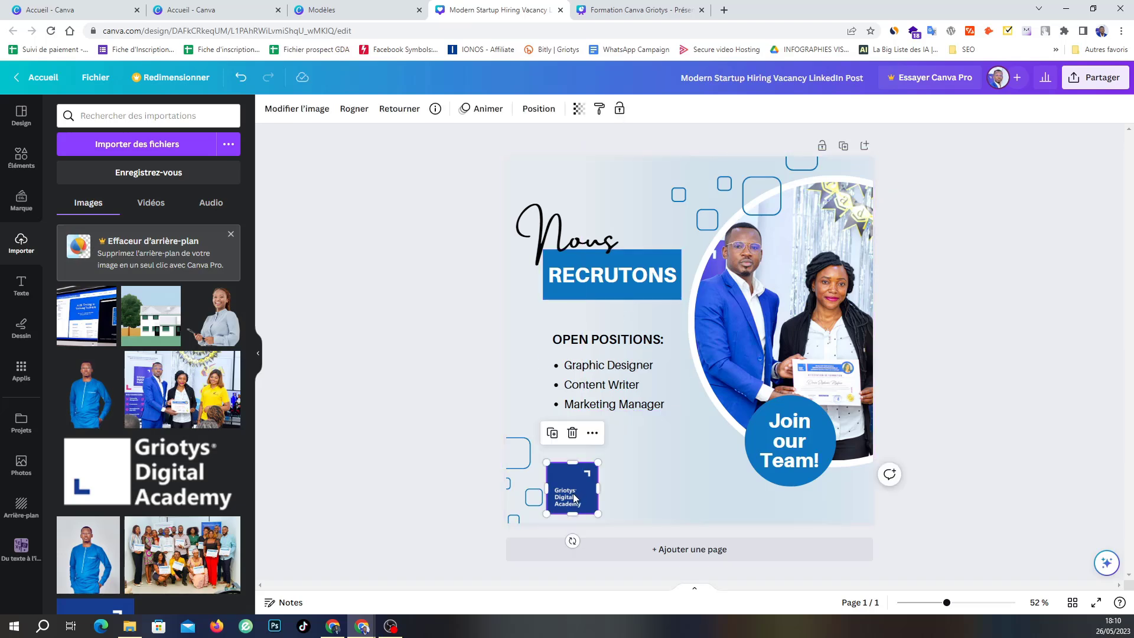
drag(573, 498, 571, 484)
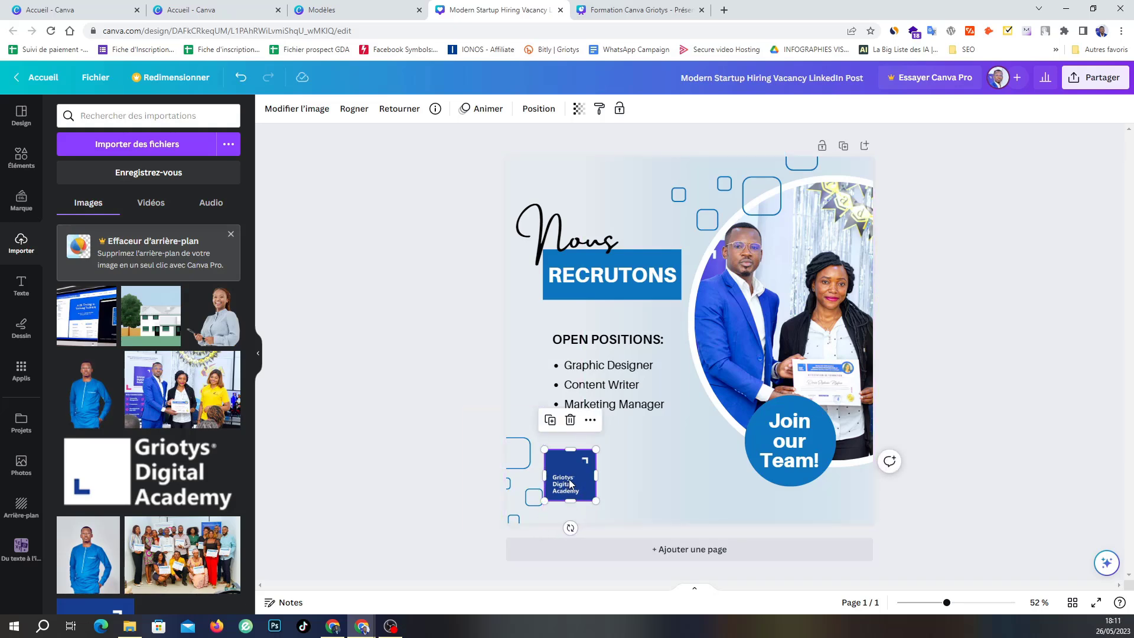
drag(569, 483, 570, 480)
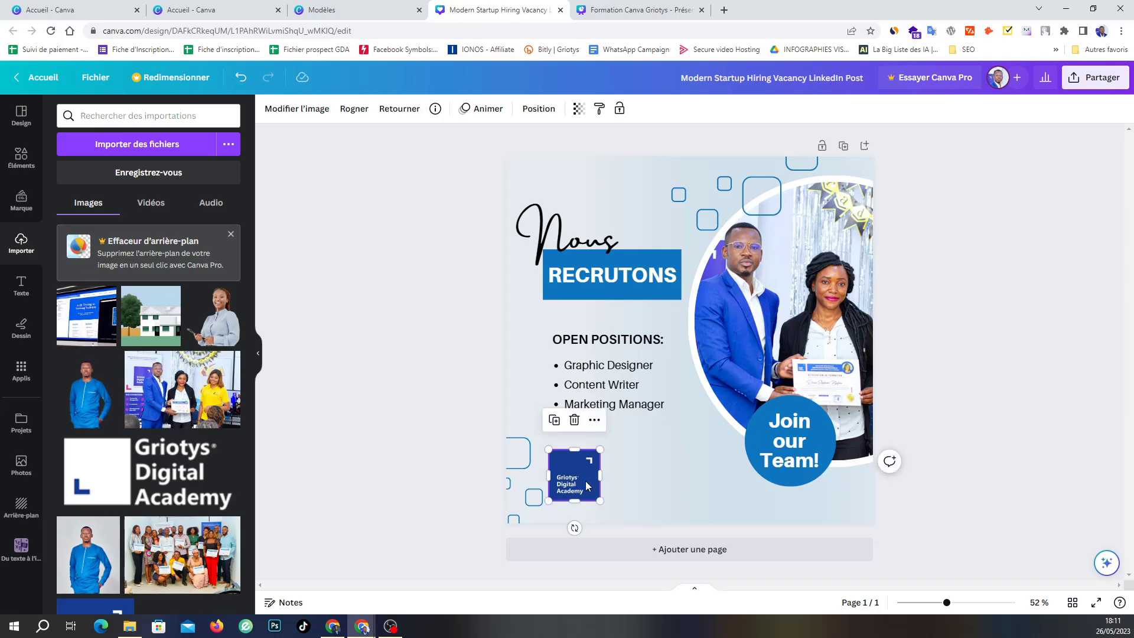
click(991, 486)
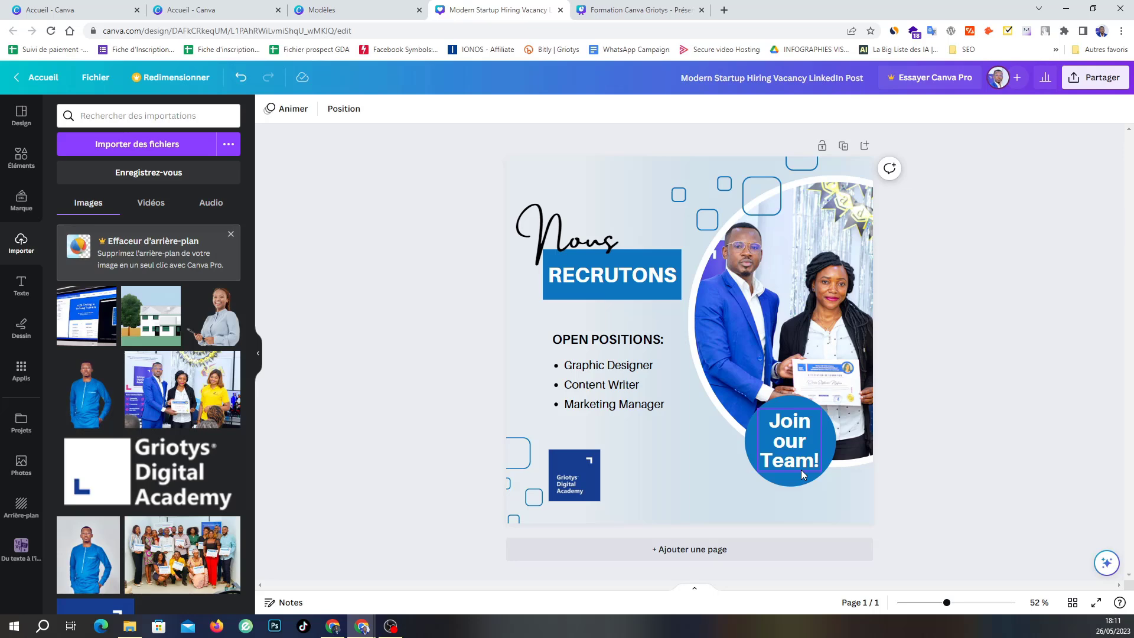
Try two dark blues from the photo on the RECRUTONS banner, then undo both changes.
click(572, 468)
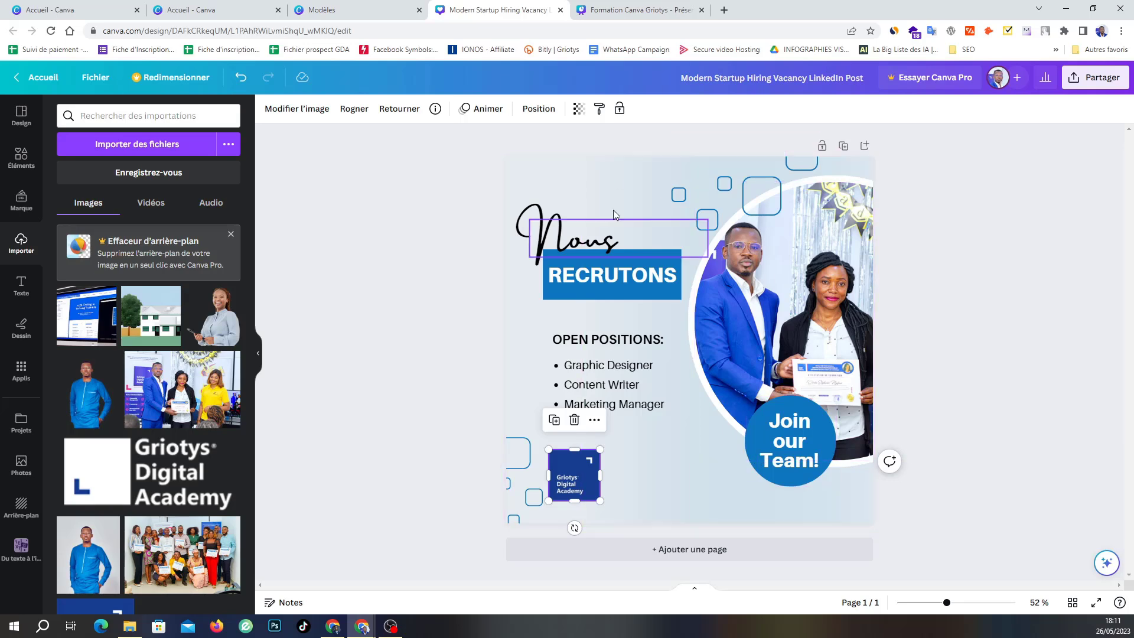
click(642, 301)
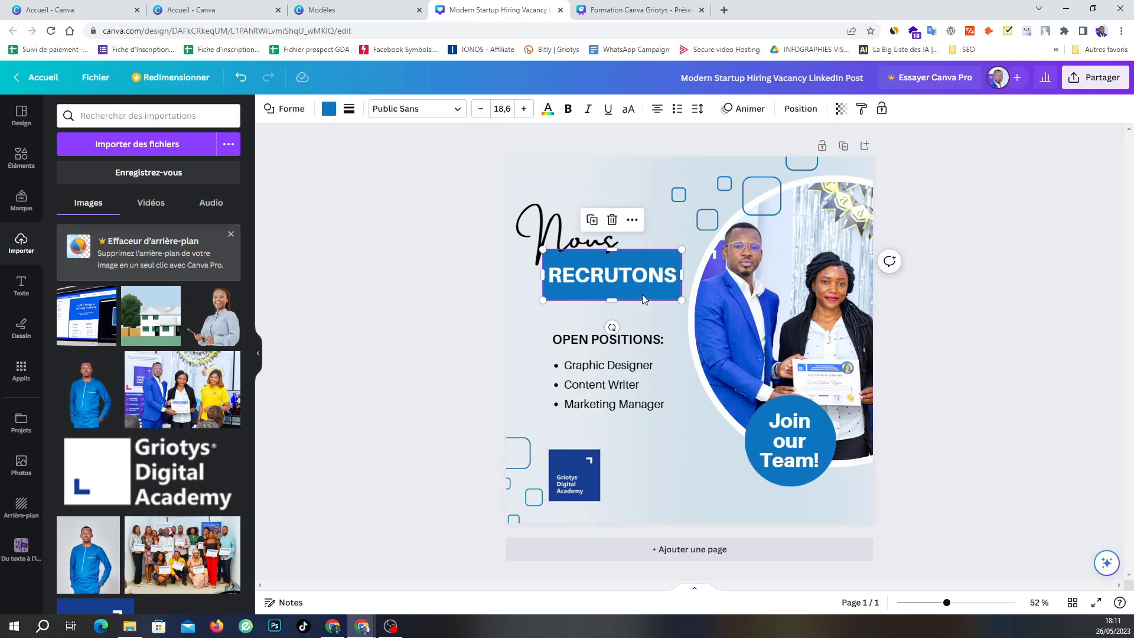
click(329, 110)
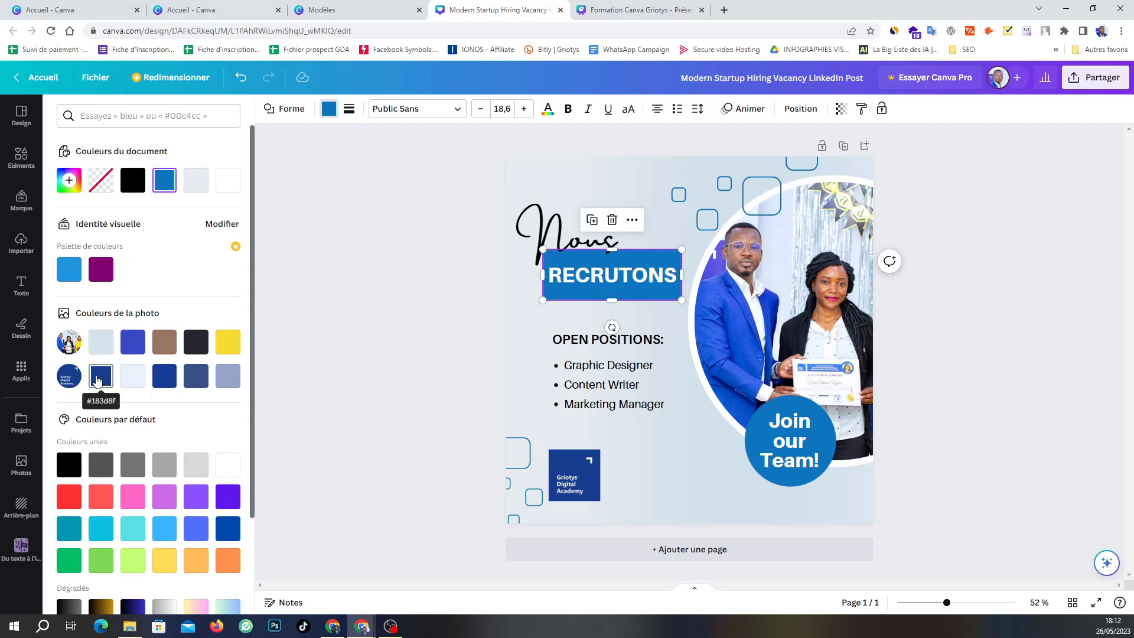
click(166, 378)
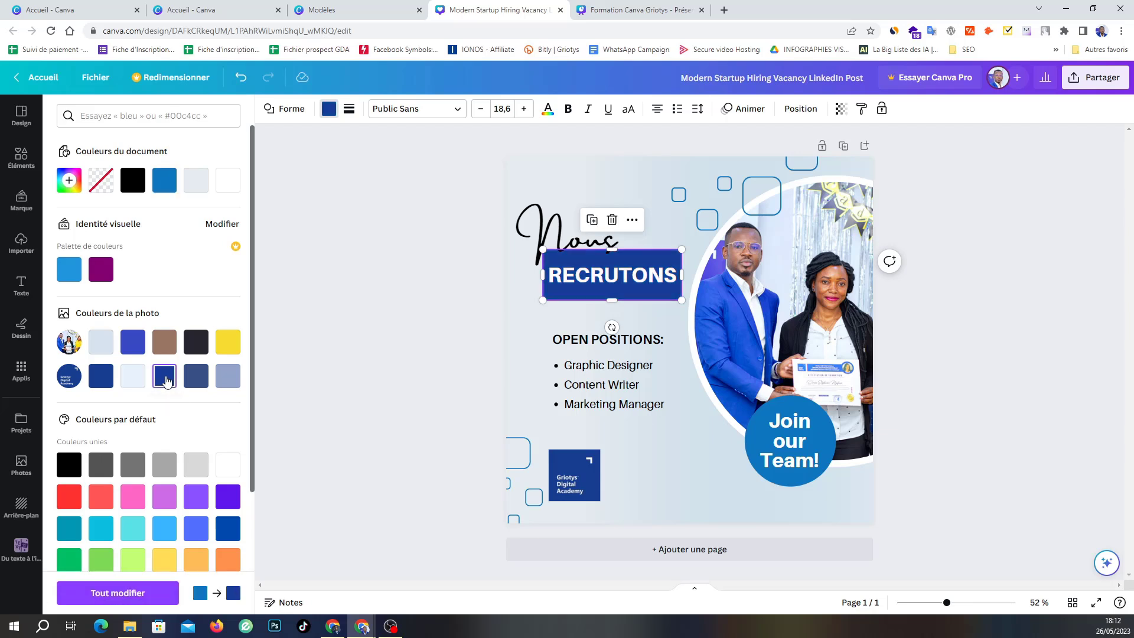
click(104, 379)
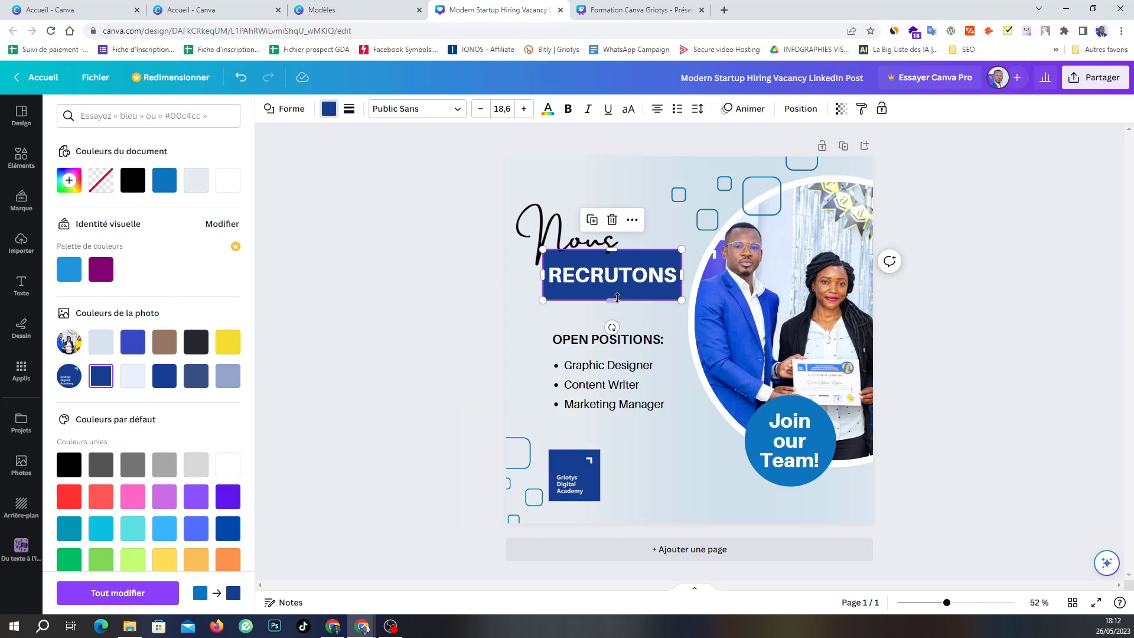
click(240, 77)
click(241, 77)
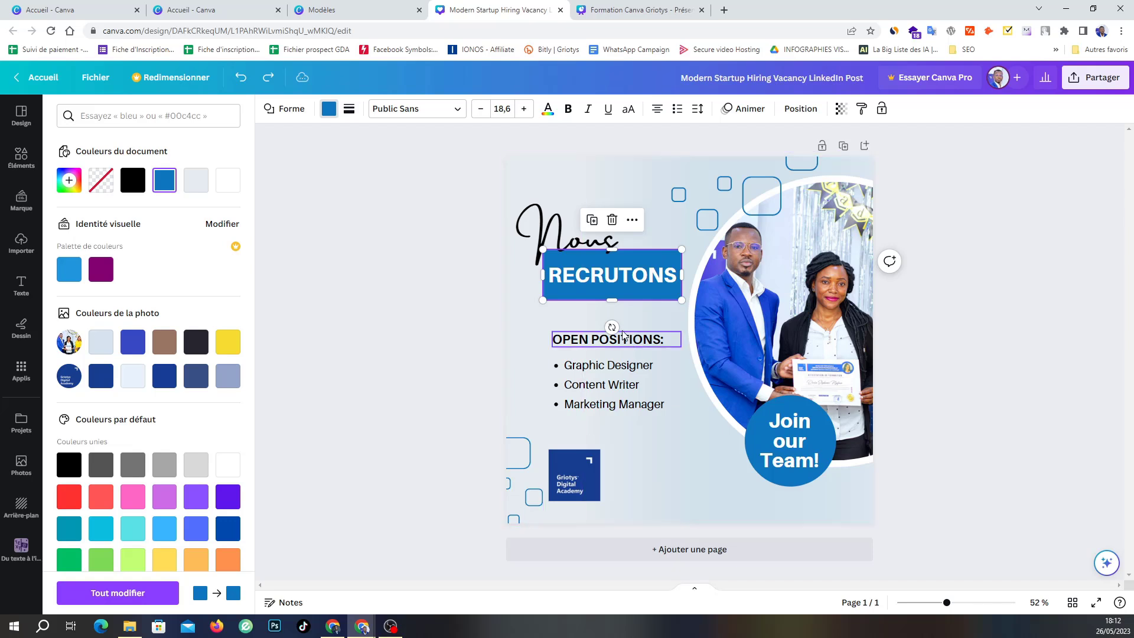
Fill the banner with the photo's dark navy, apply it everywhere with Tout modifier, and stretch it downward.
click(329, 110)
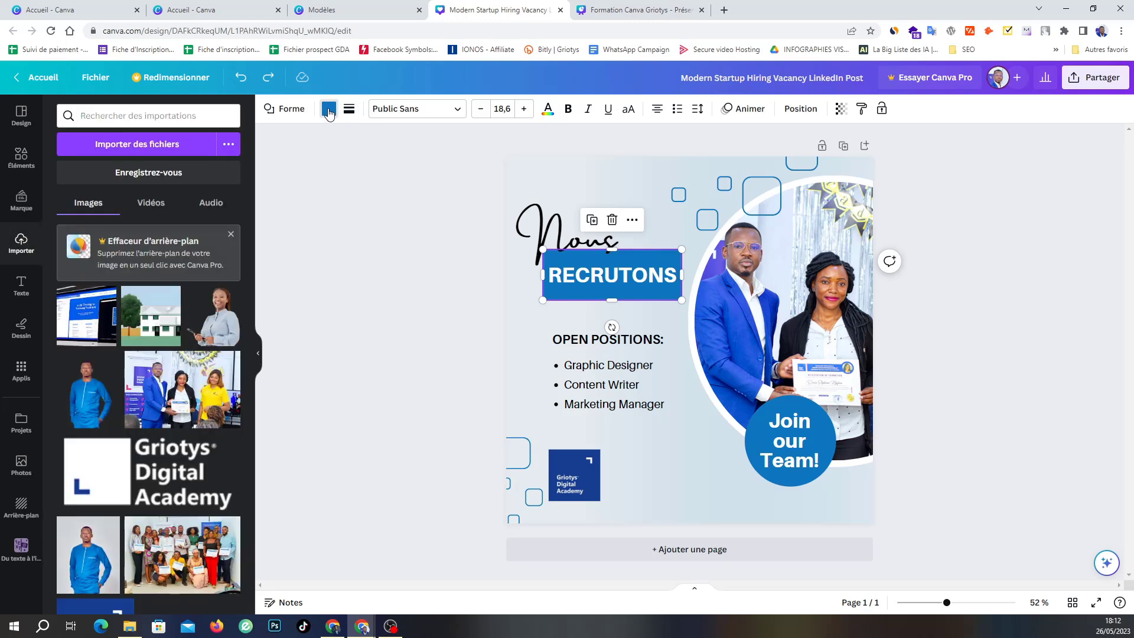
click(329, 111)
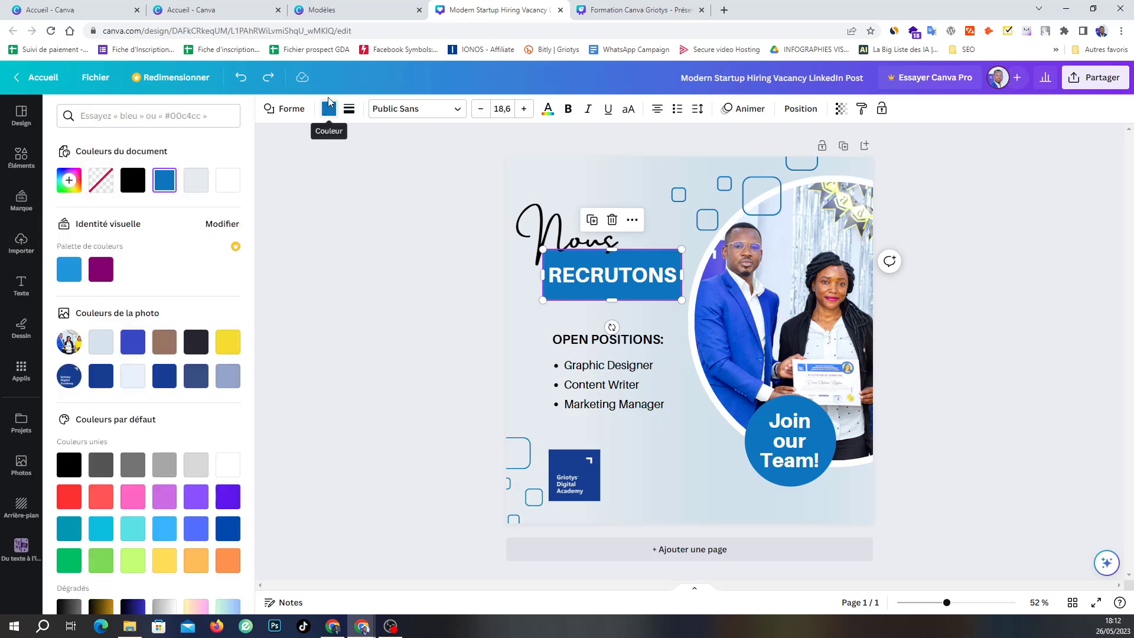
click(100, 378)
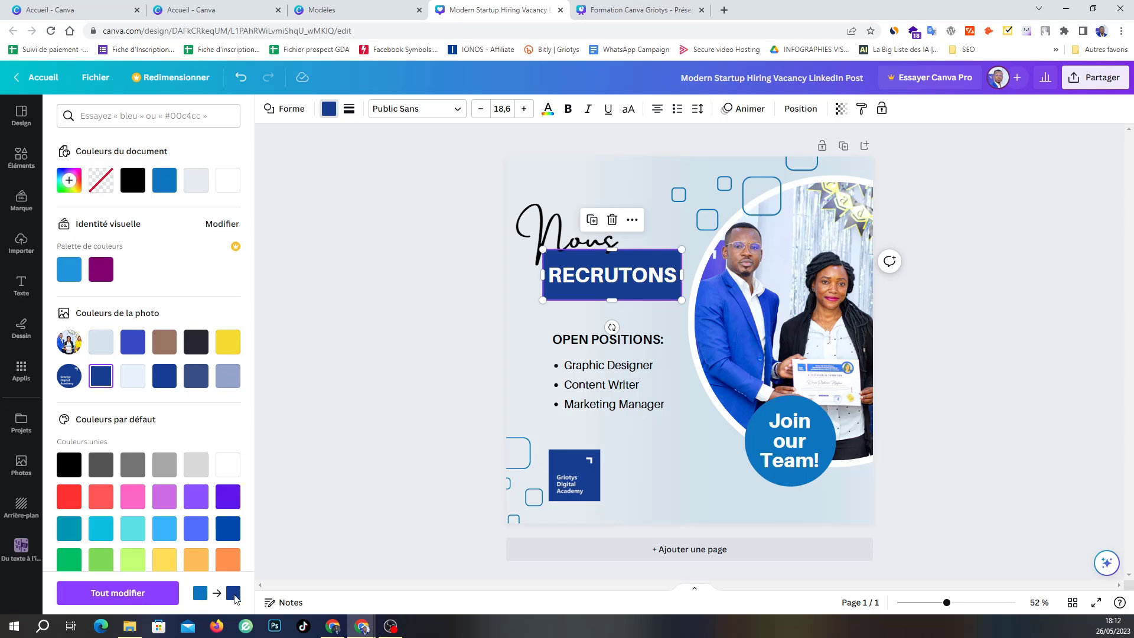
click(112, 593)
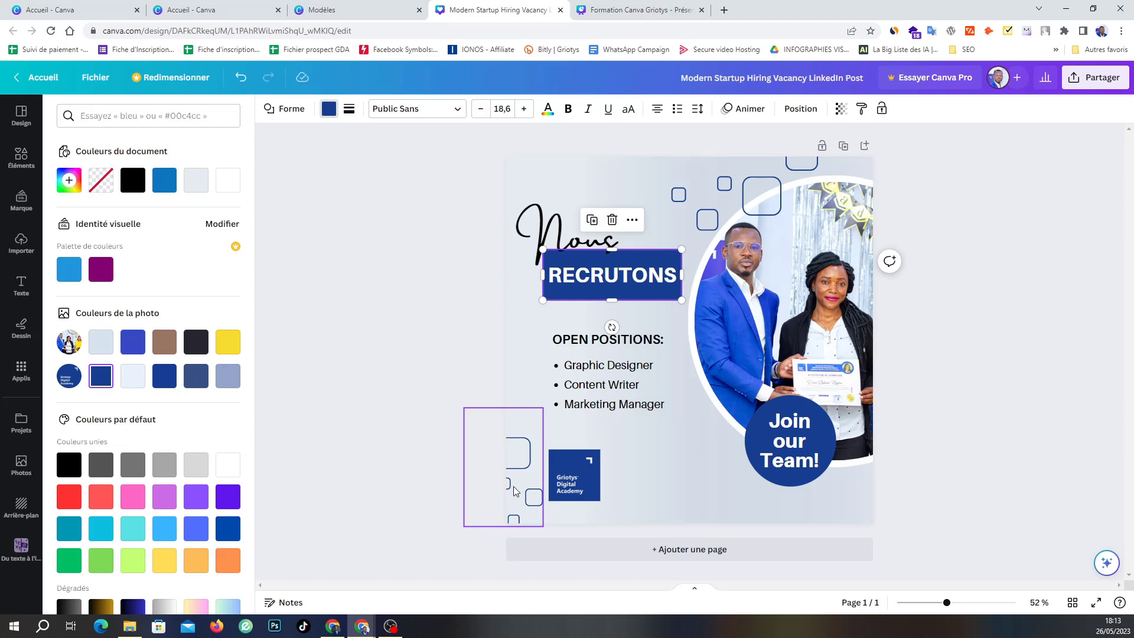
key(Escape)
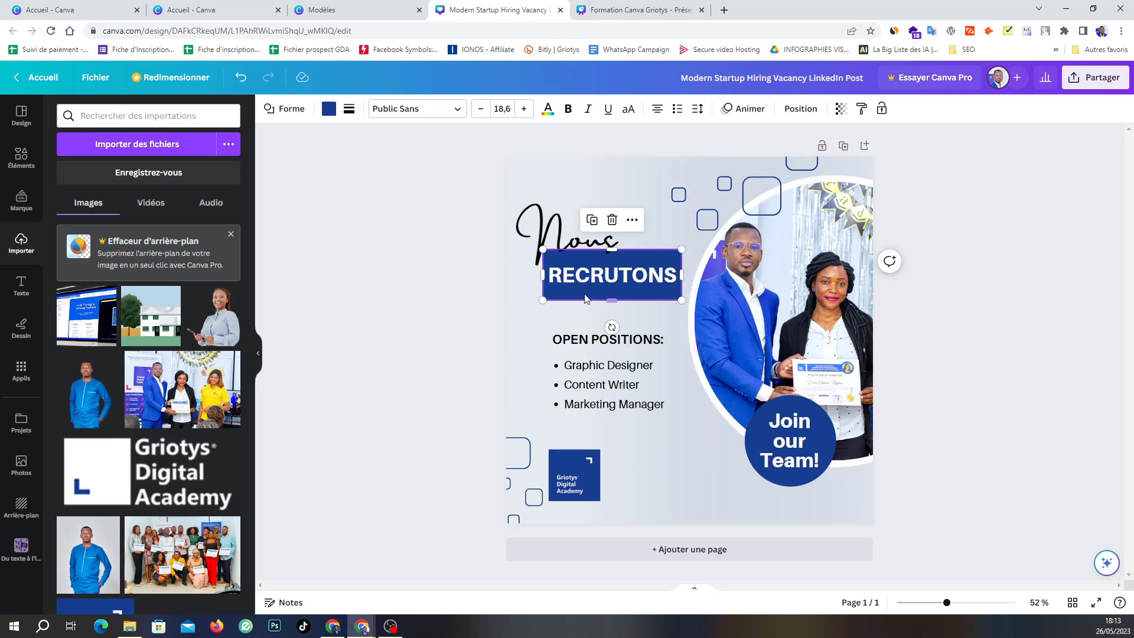
drag(578, 300, 578, 313)
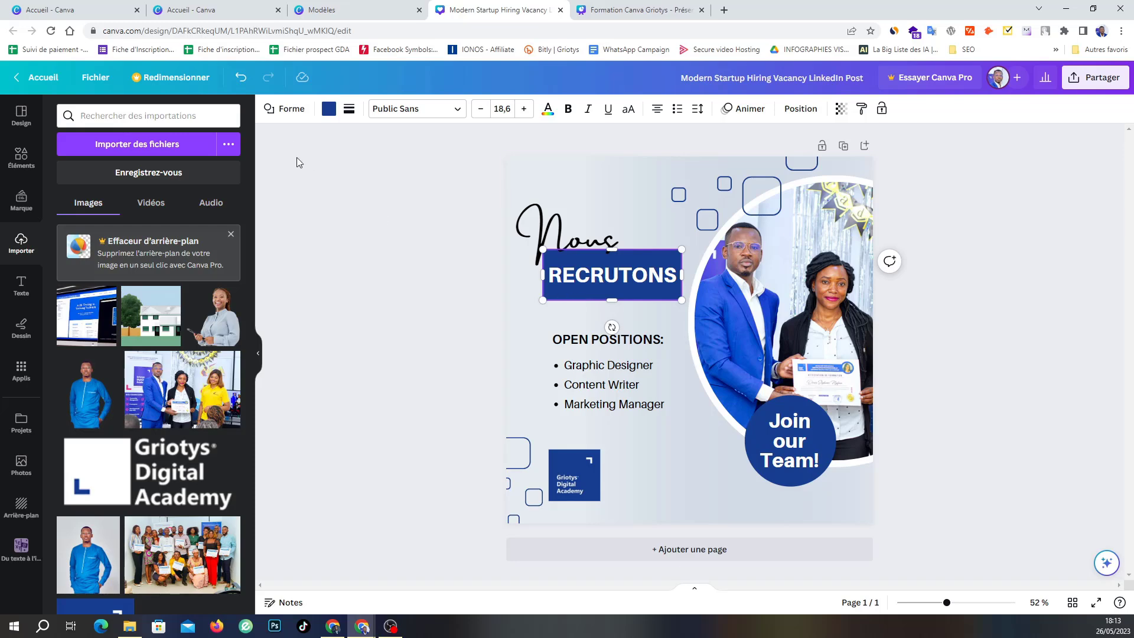
click(271, 112)
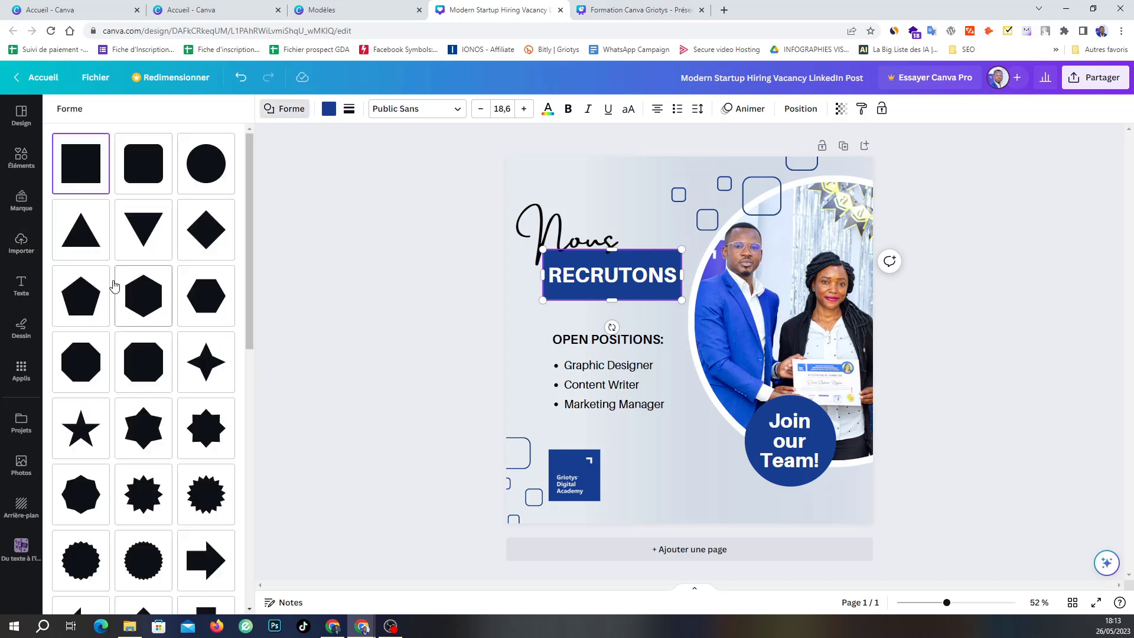
click(142, 301)
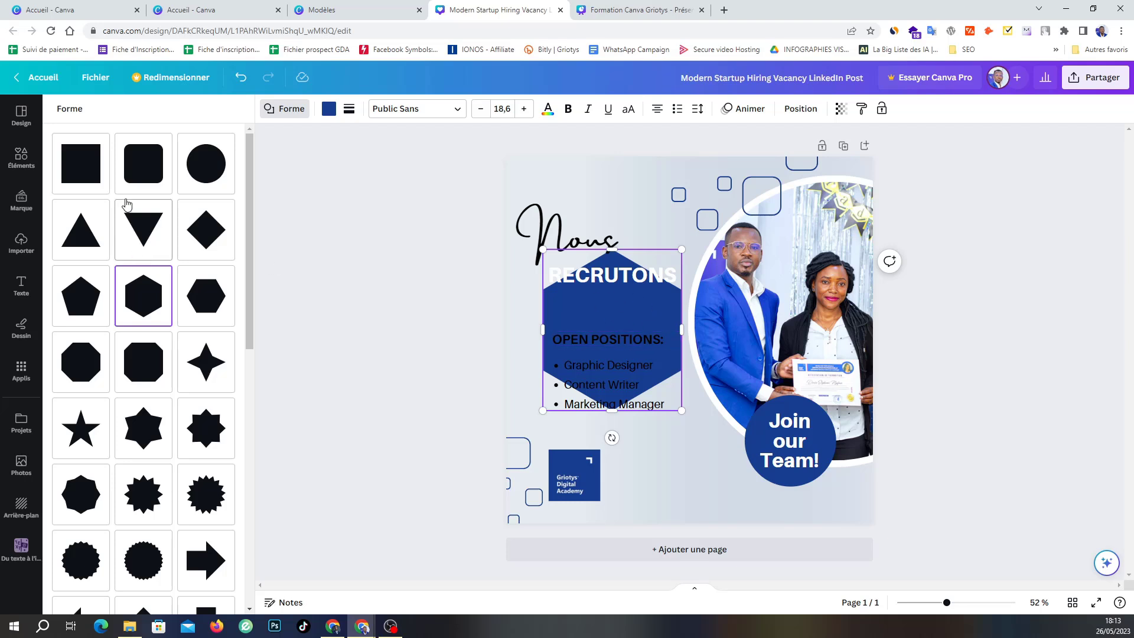
click(158, 179)
click(189, 177)
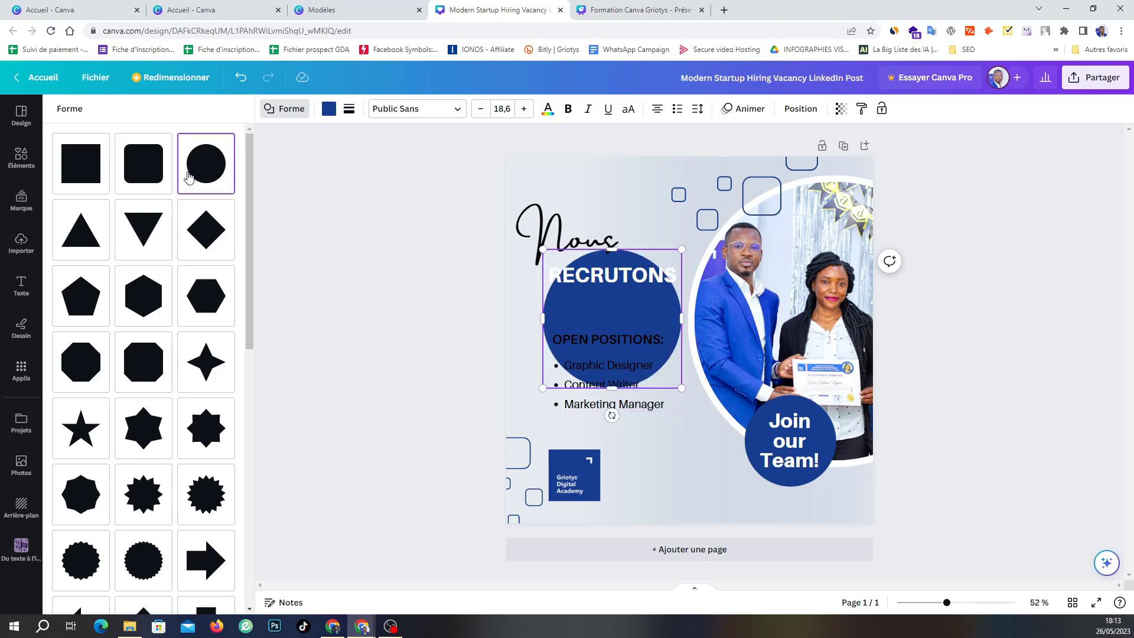
click(86, 168)
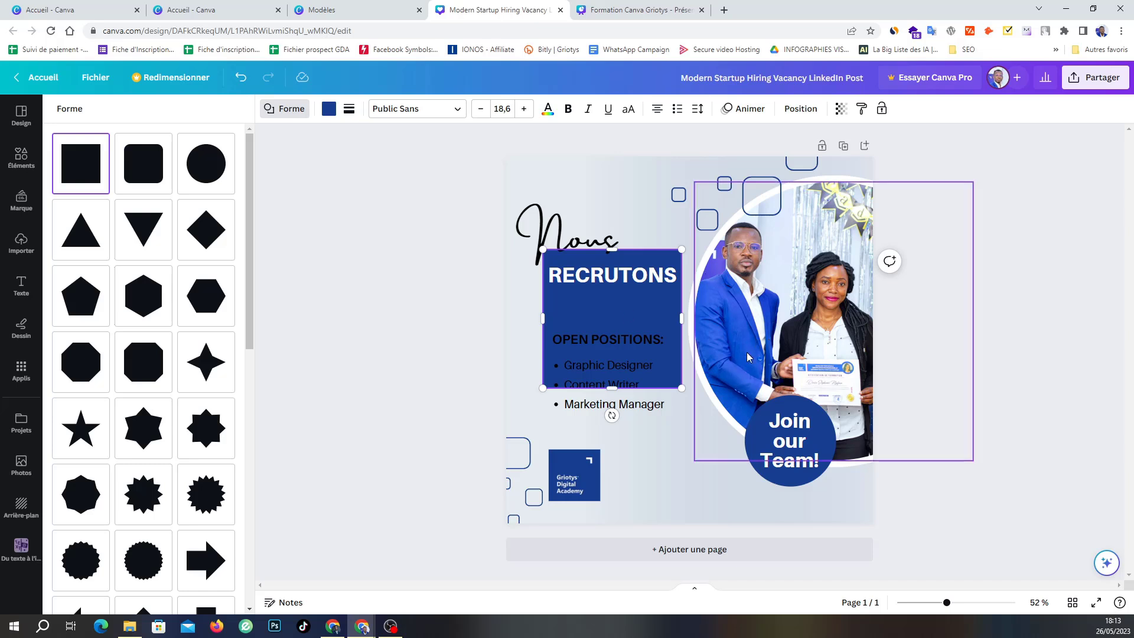
click(401, 360)
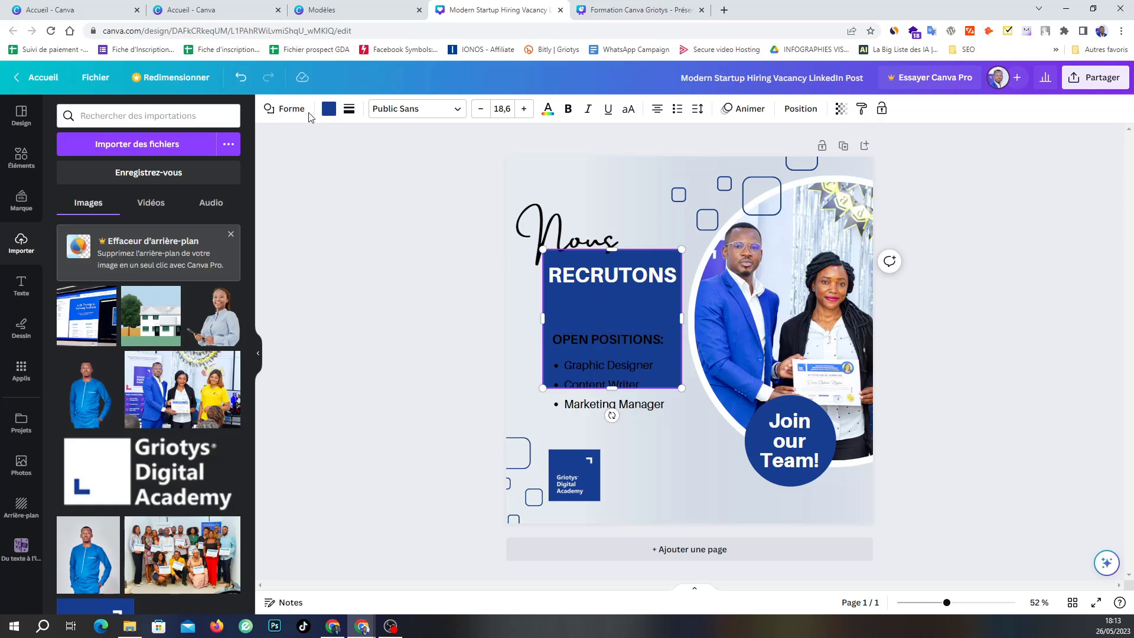
click(241, 77)
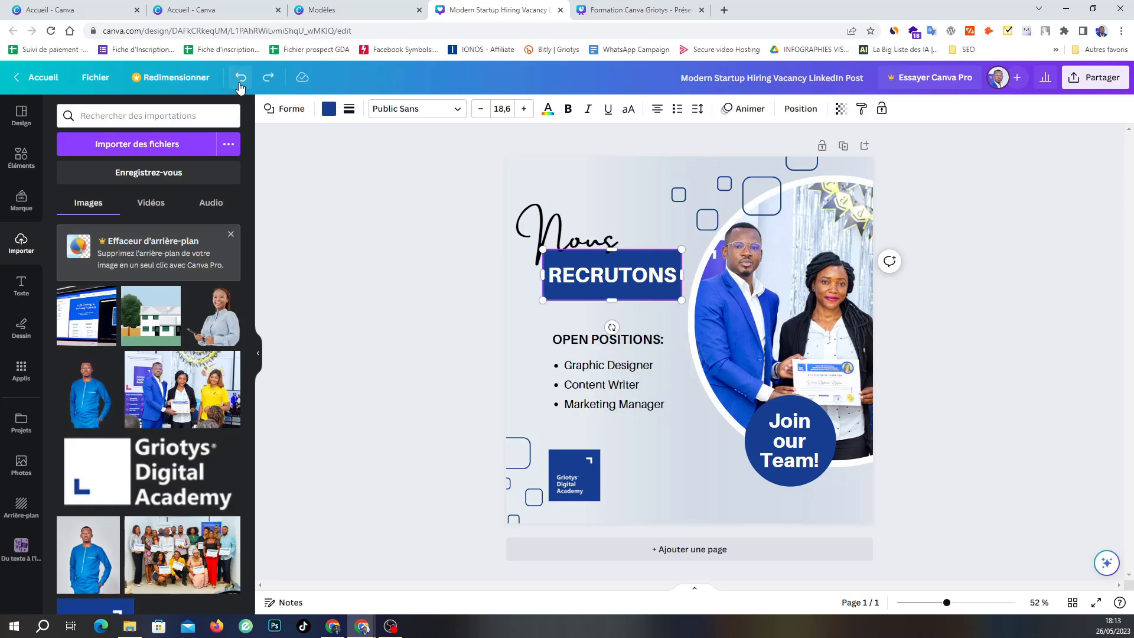
click(383, 330)
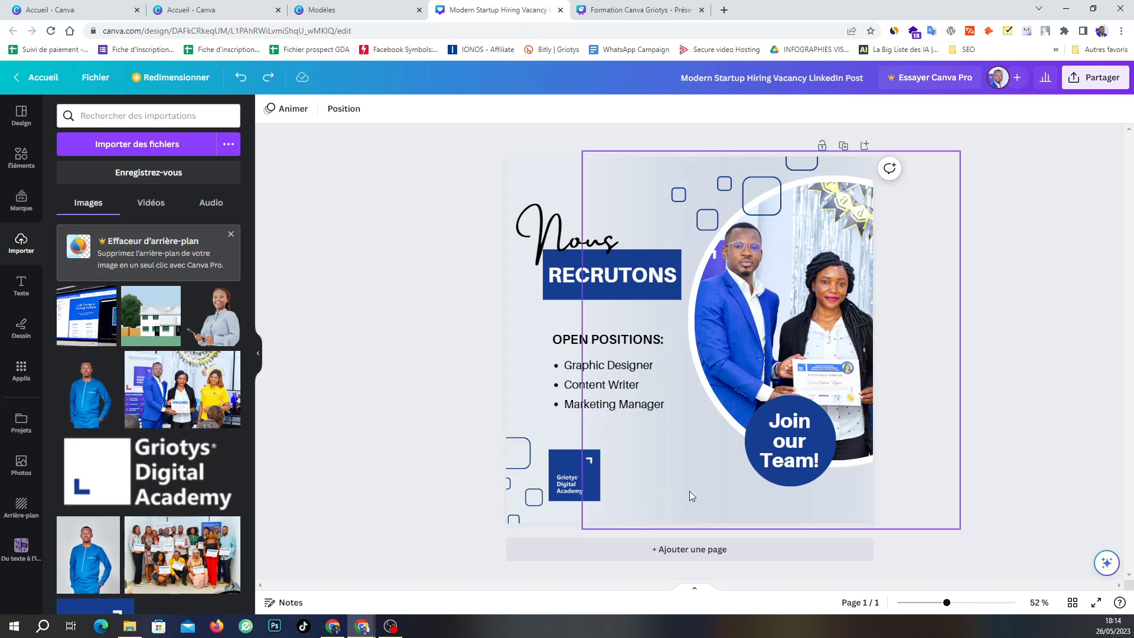
Duplicate the open-positions list beside the Griotys logo and replace its text with the e-mail line.
click(600, 368)
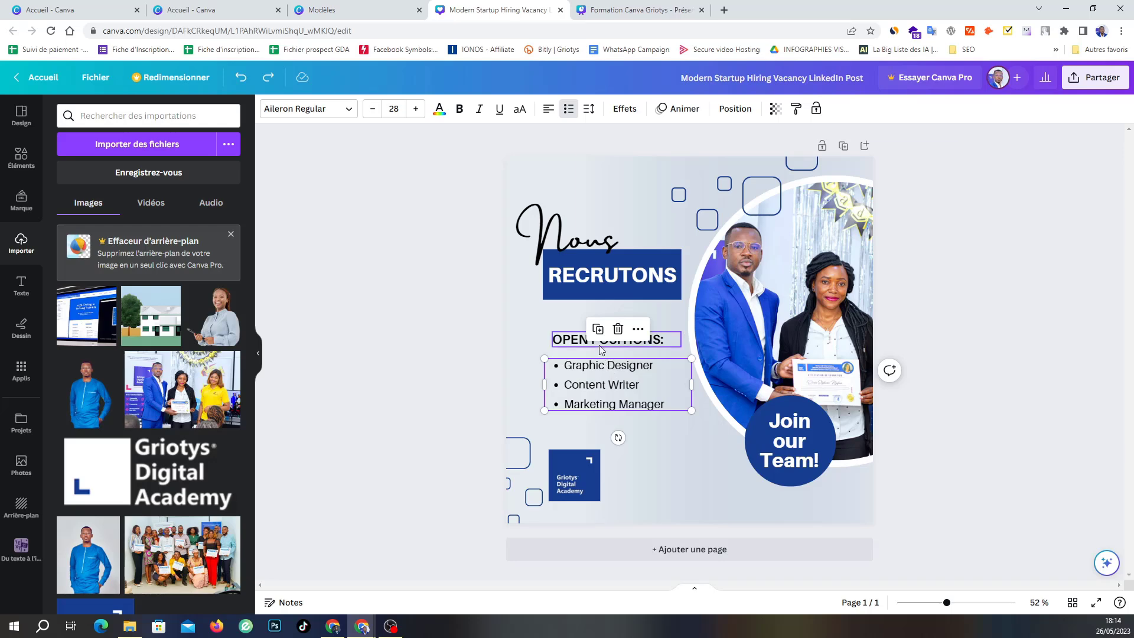
click(598, 328)
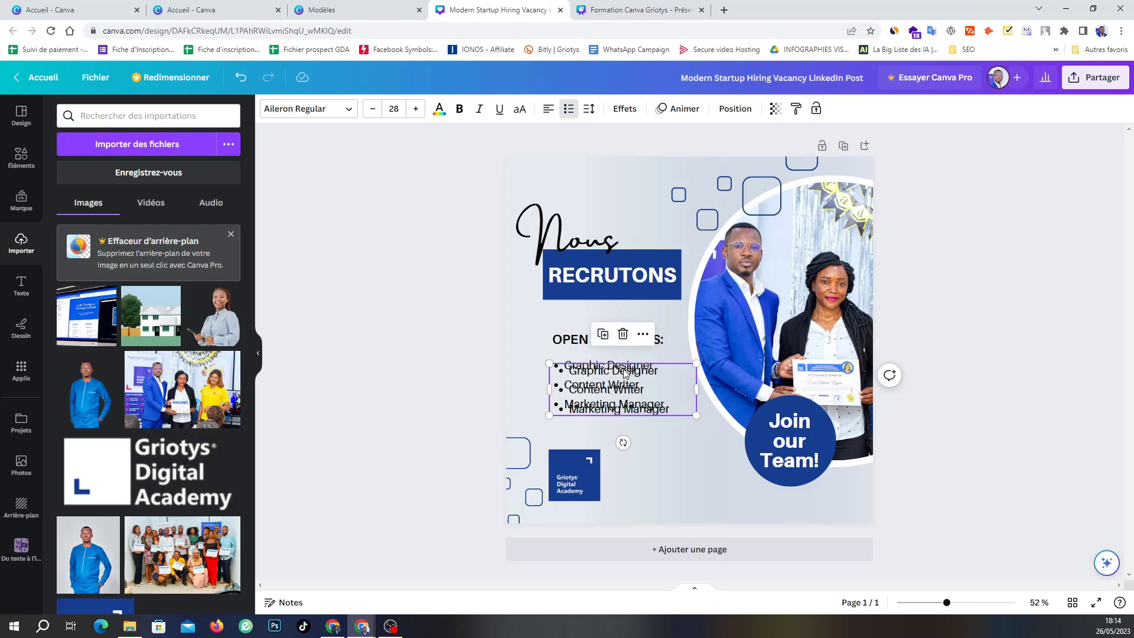
drag(625, 372, 666, 479)
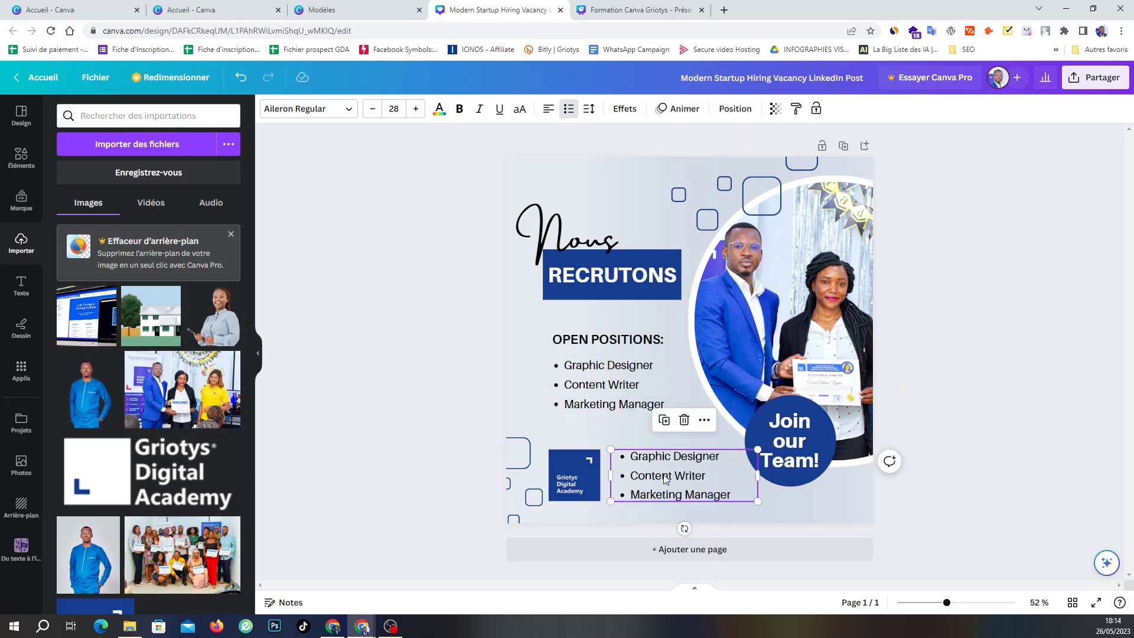
double_click(665, 479)
text(email:)
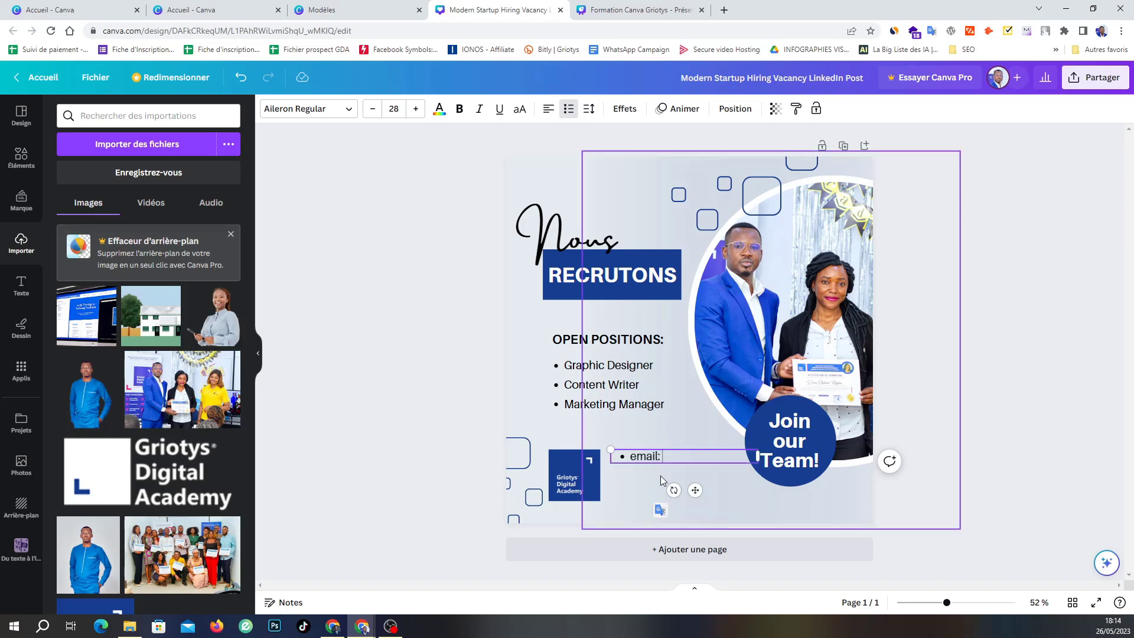
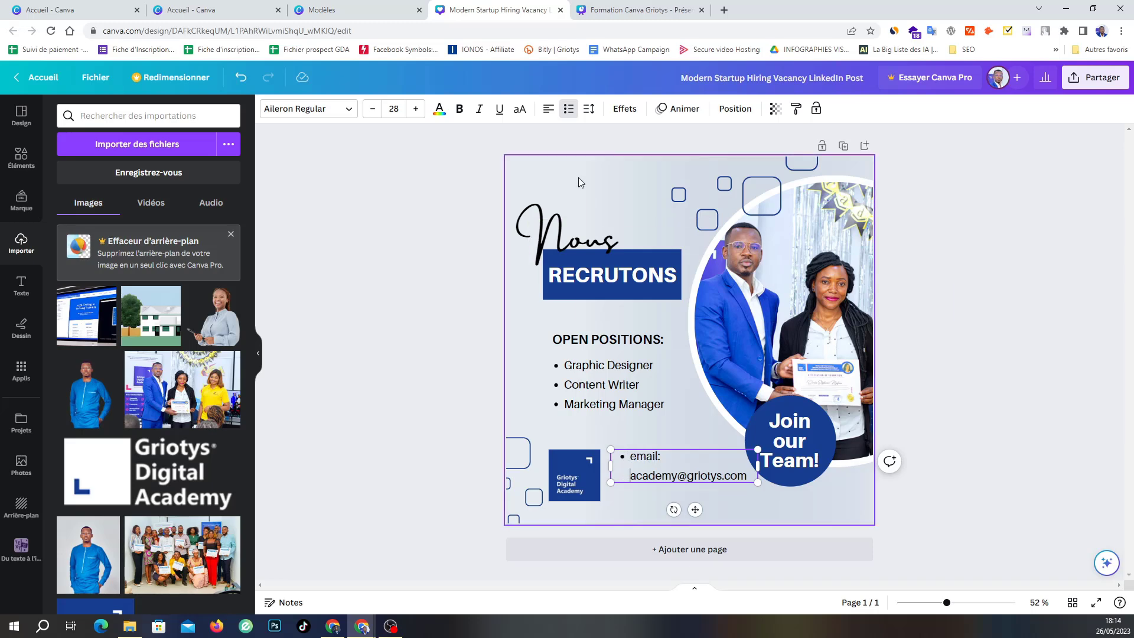
Remove the bullets from the e-mail line, shrink it to 23 pt, capitalise 'Email', and move it lower.
click(568, 111)
click(568, 109)
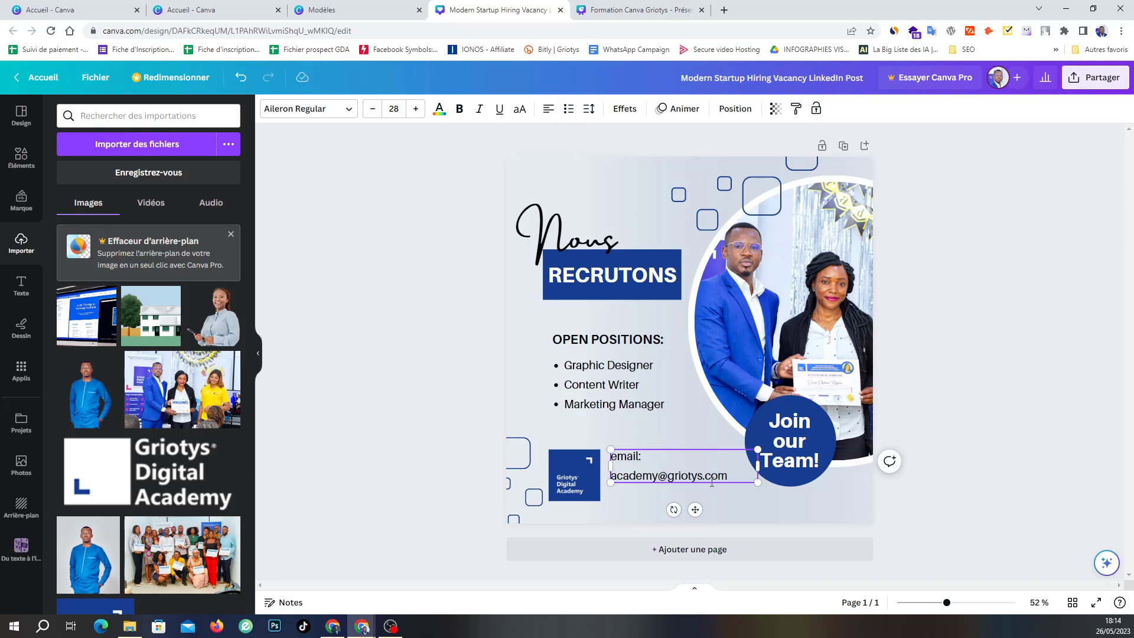
drag(694, 510, 698, 531)
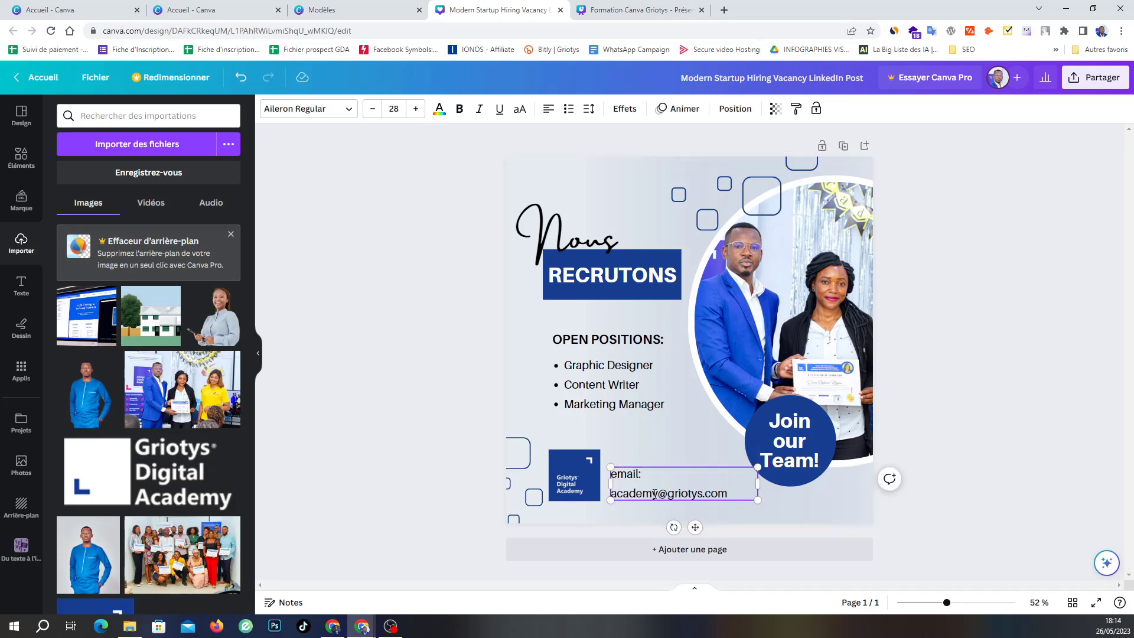
click(370, 109)
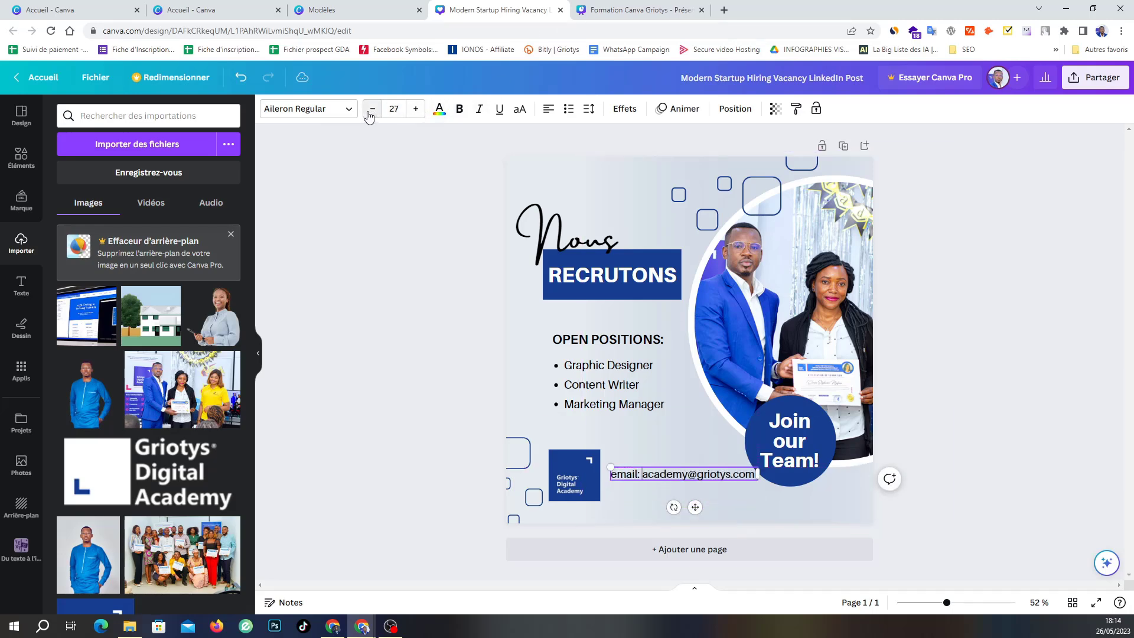
click(371, 110)
click(371, 109)
click(370, 112)
click(370, 112)
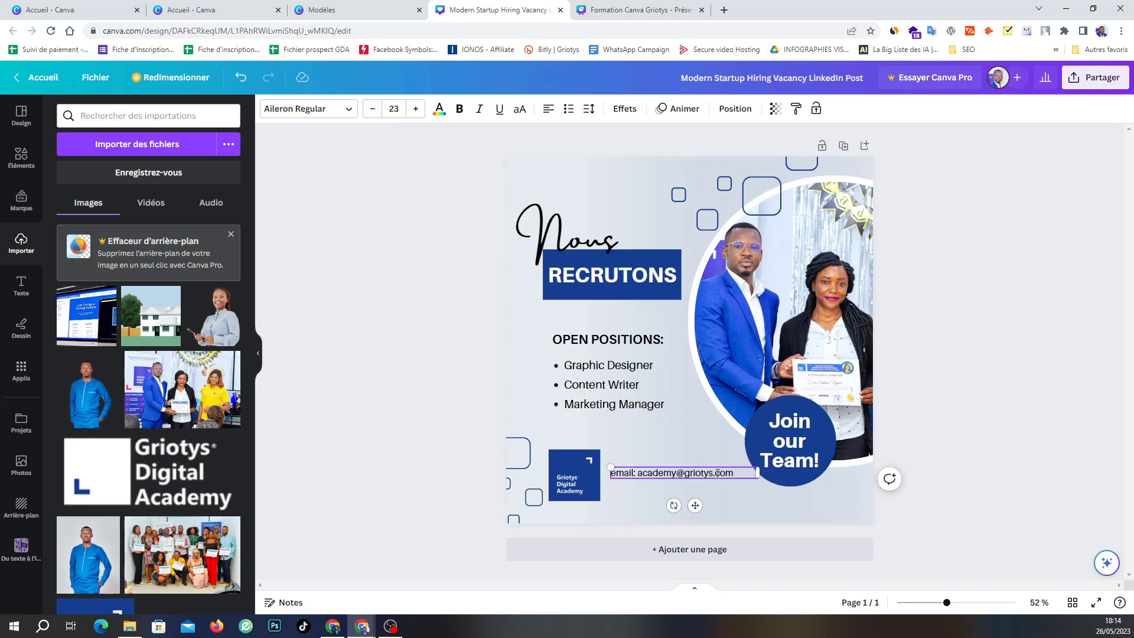
key(Delete)
text(E)
drag(695, 505, 698, 529)
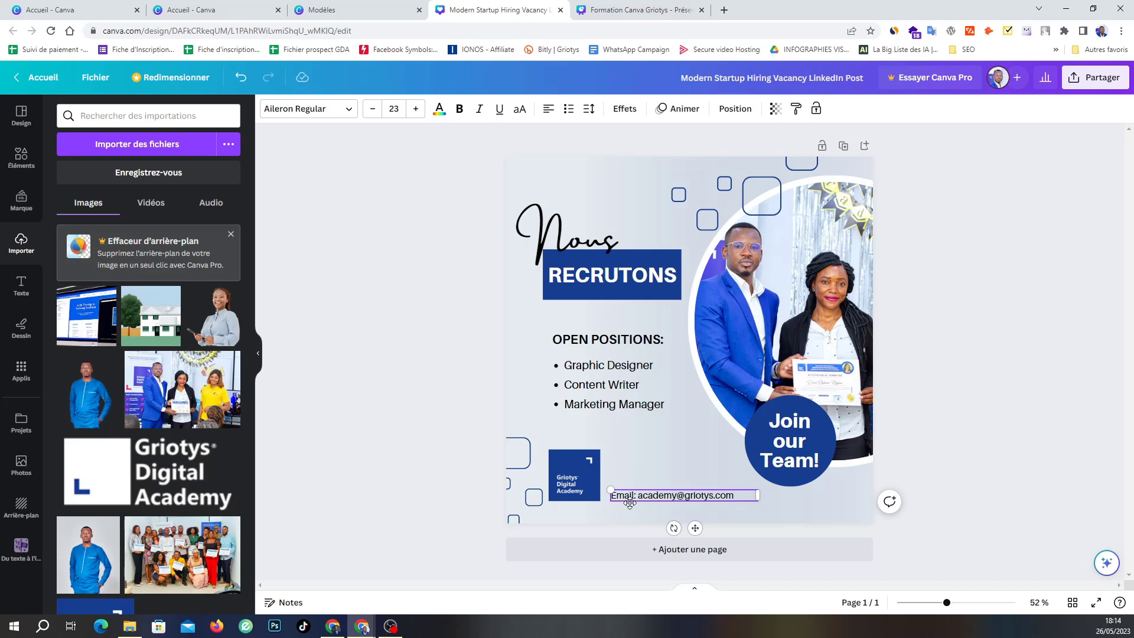
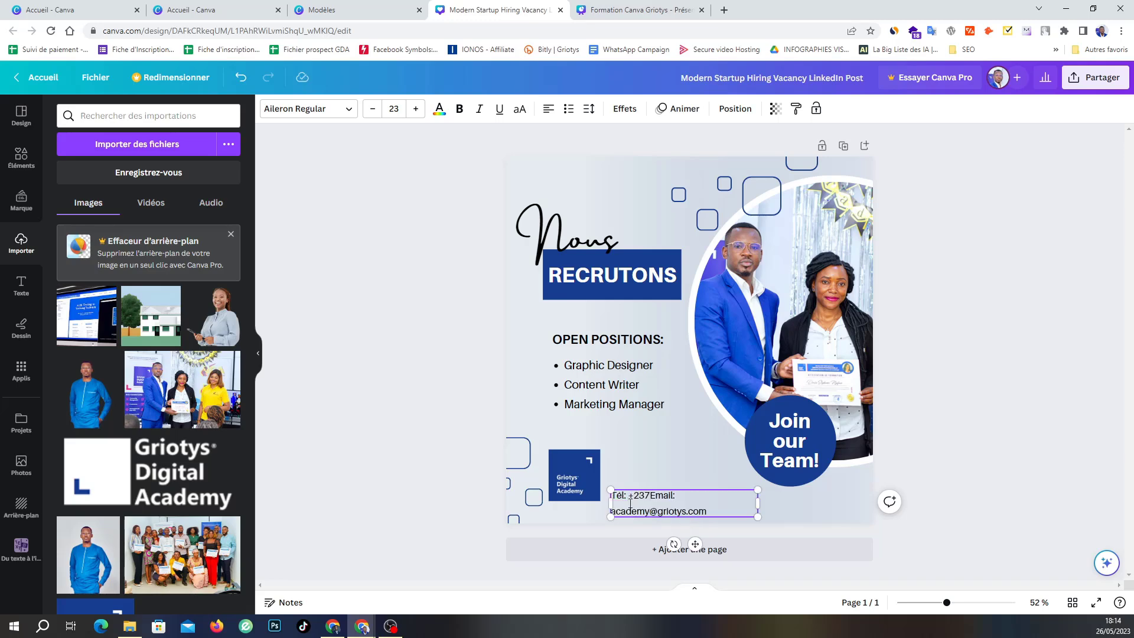
Add a 'Tél:' line with the phone number above the e-mail, level with the logo.
key(Return)
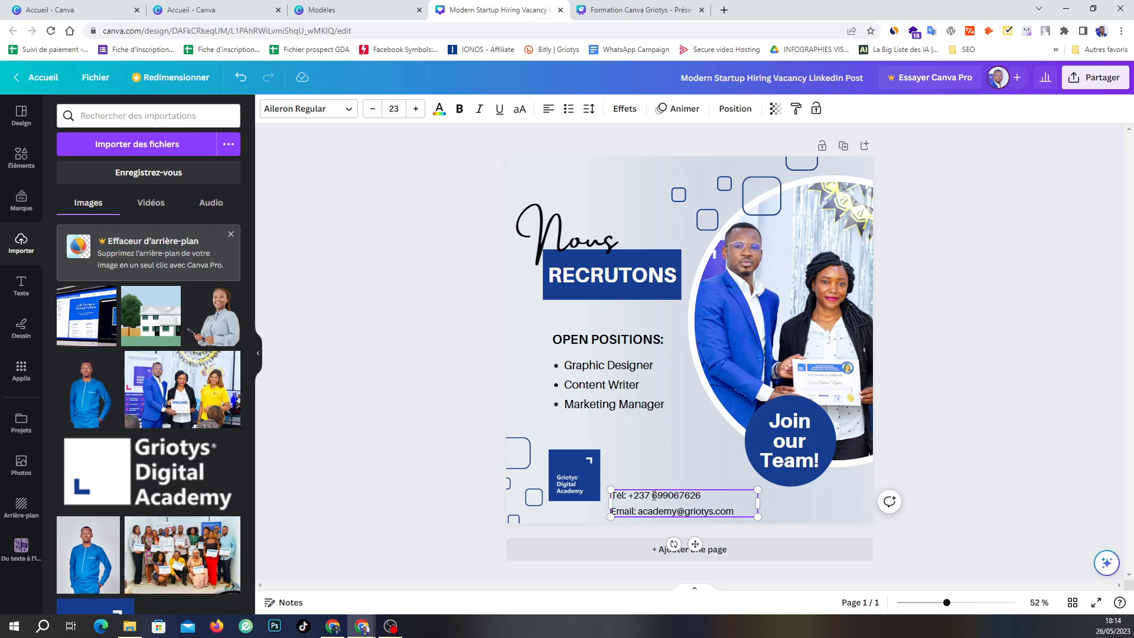
drag(695, 543, 697, 533)
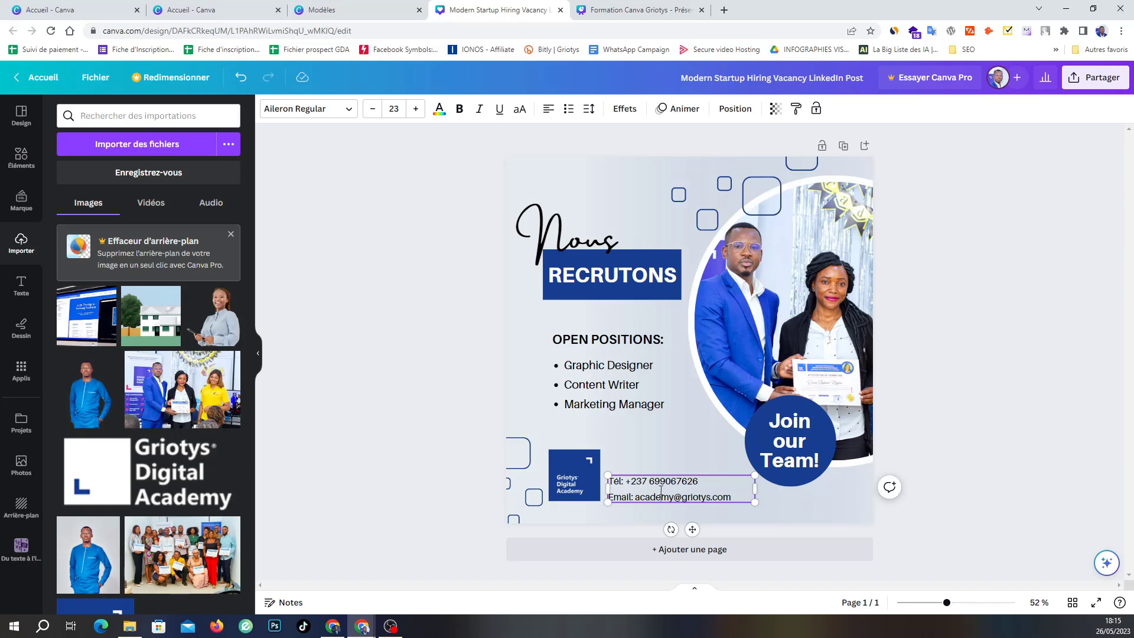
Reduce the contact block's line spacing to 1.15 and nudge it slightly down.
triple_click(660, 490)
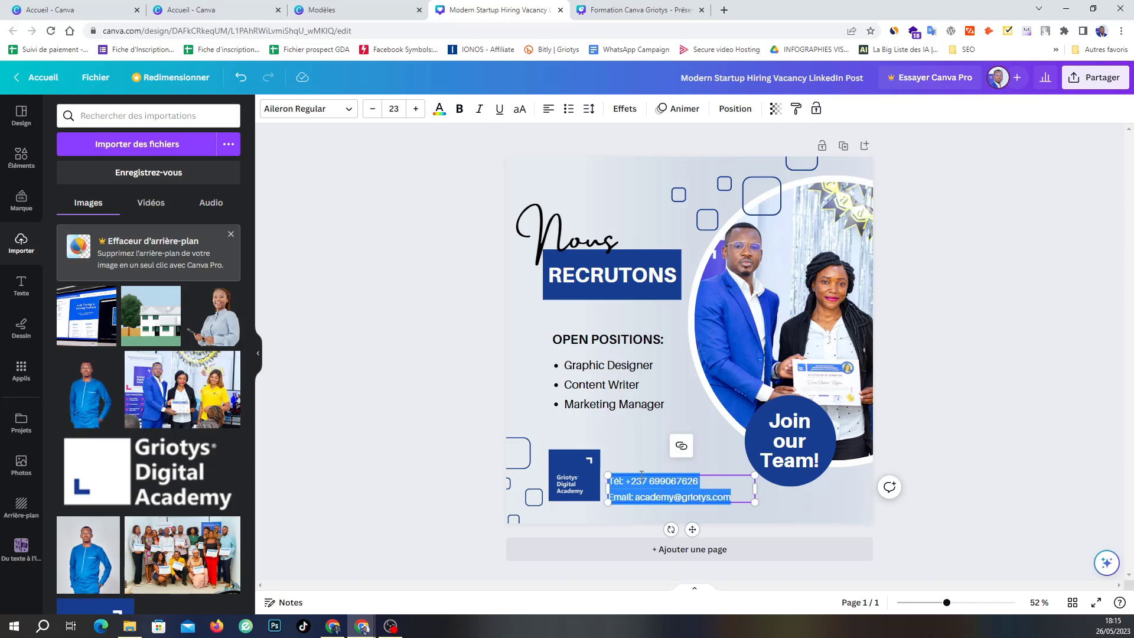
click(589, 111)
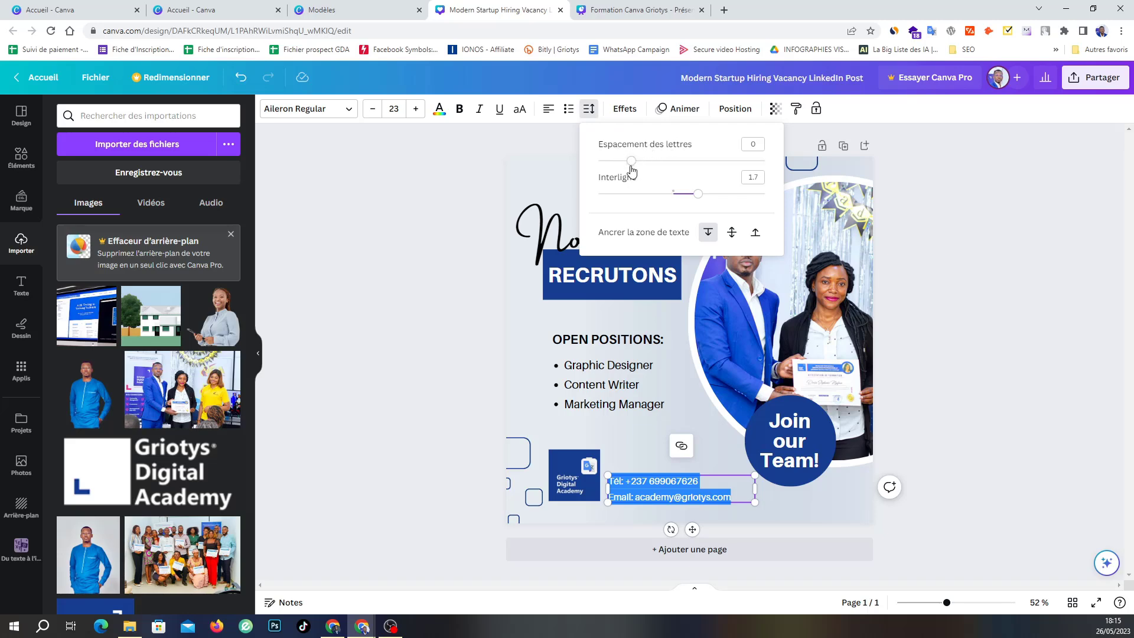
drag(697, 195, 653, 195)
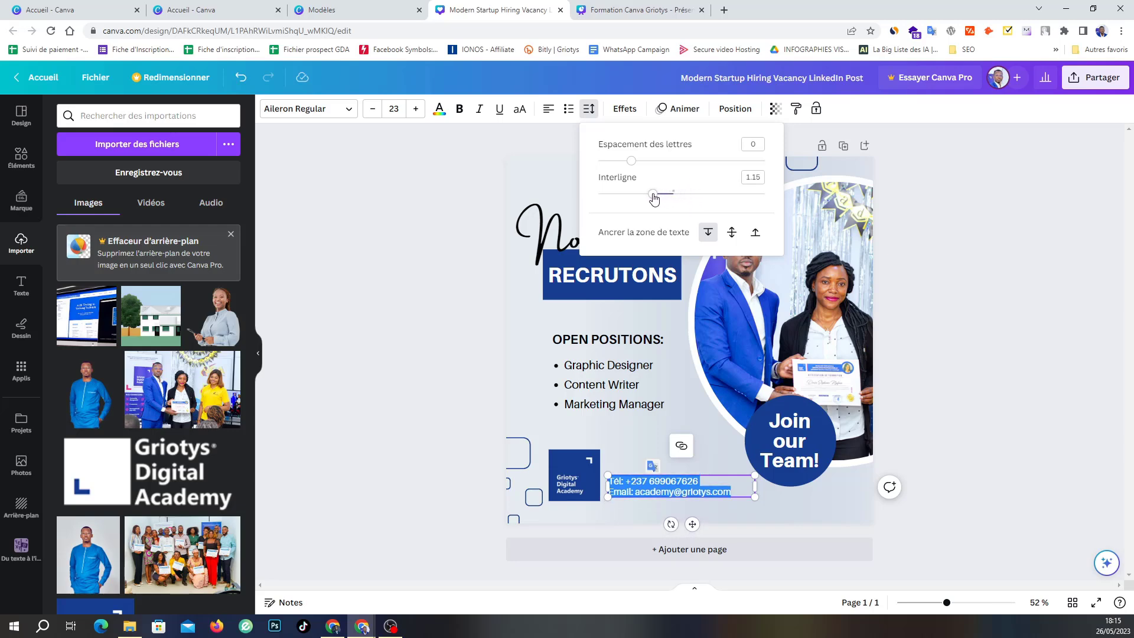
click(692, 524)
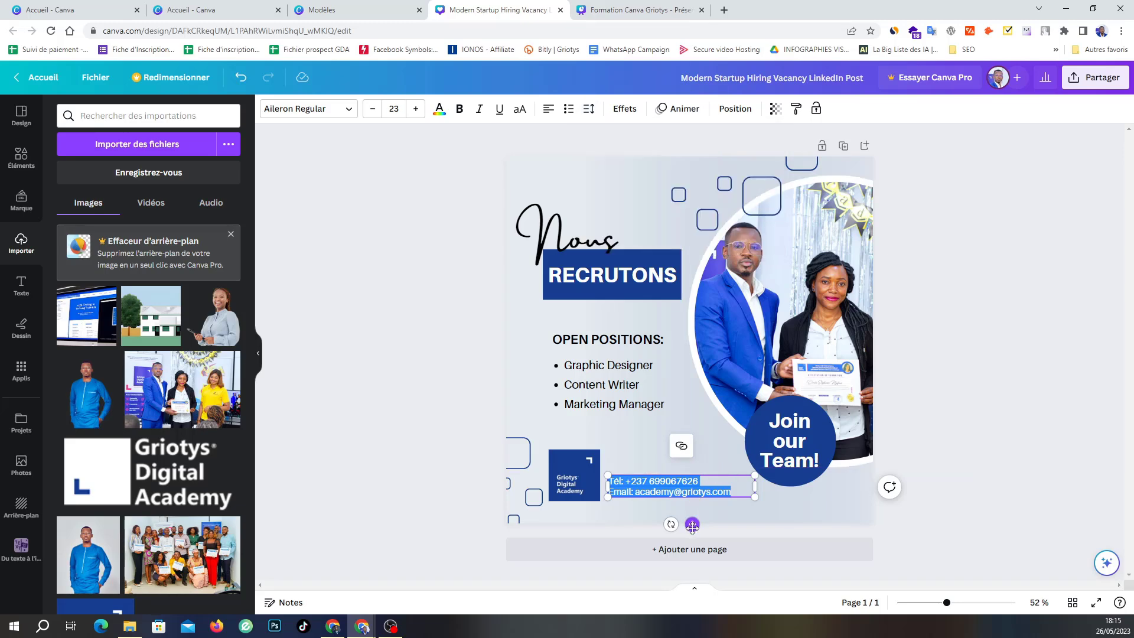
drag(692, 526, 691, 533)
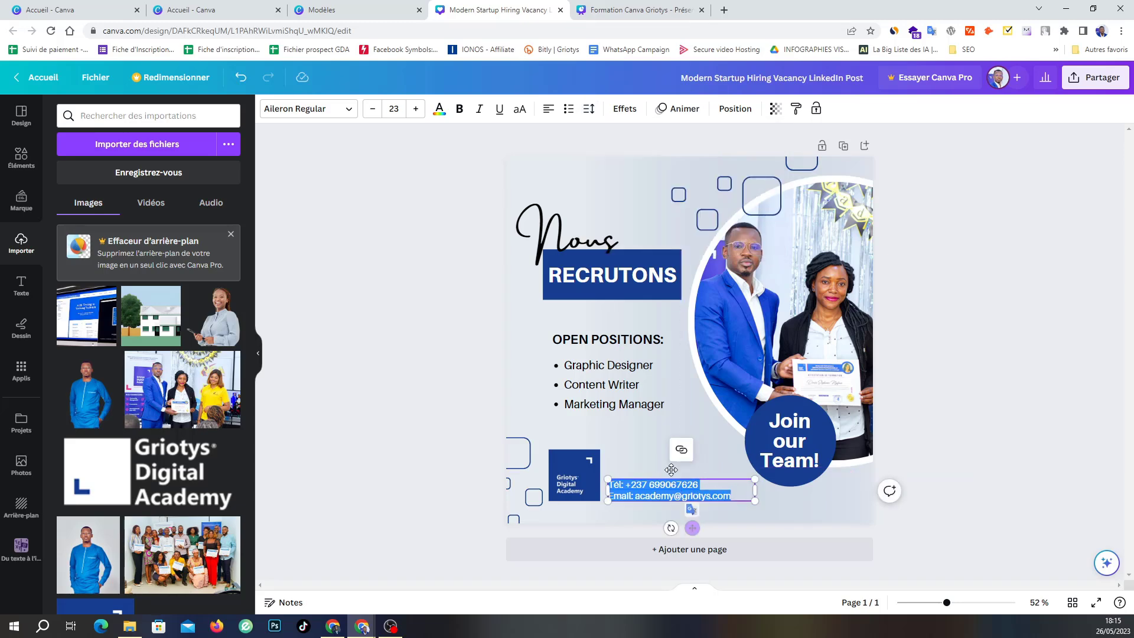
click(634, 442)
click(443, 385)
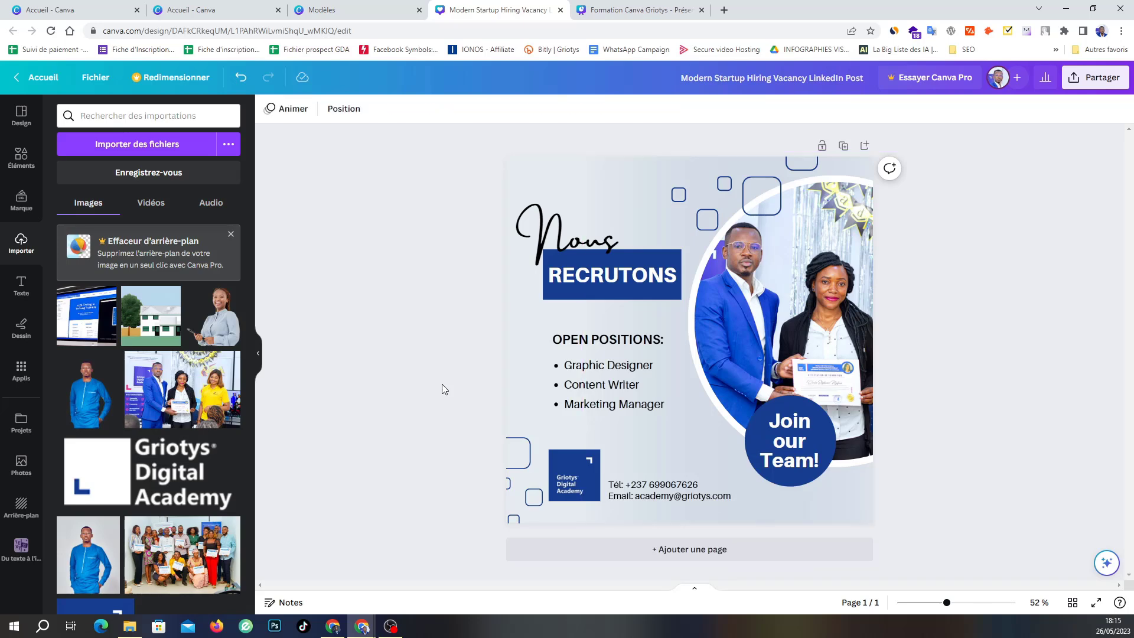
Replace the circle's 'Join our Team!' text with 'Nous rejoindre'.
click(789, 442)
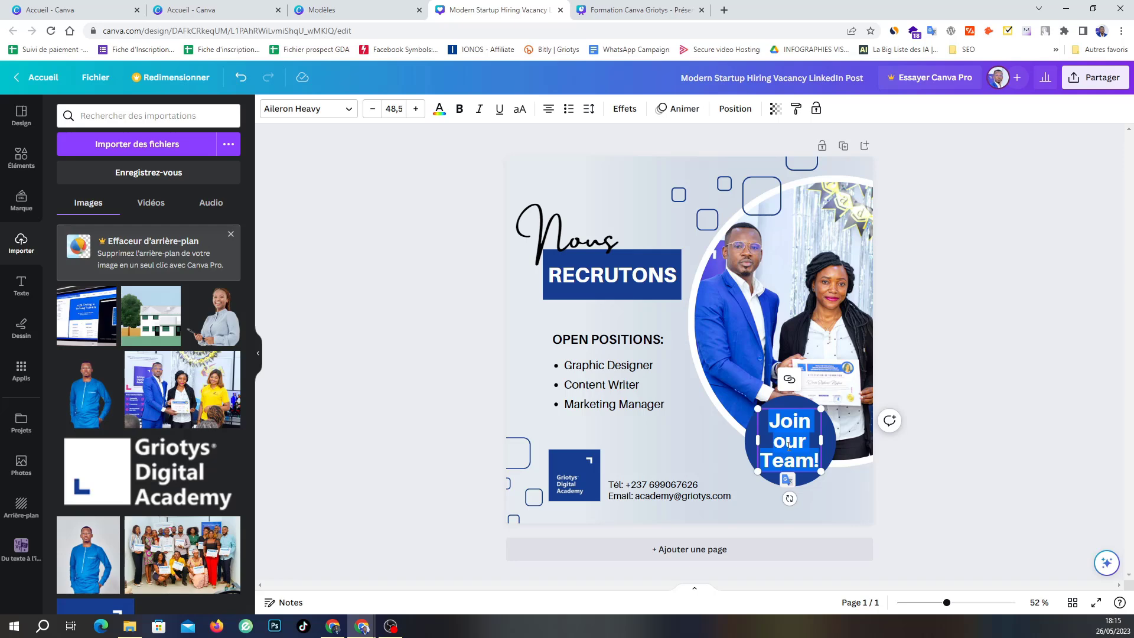
text(R)
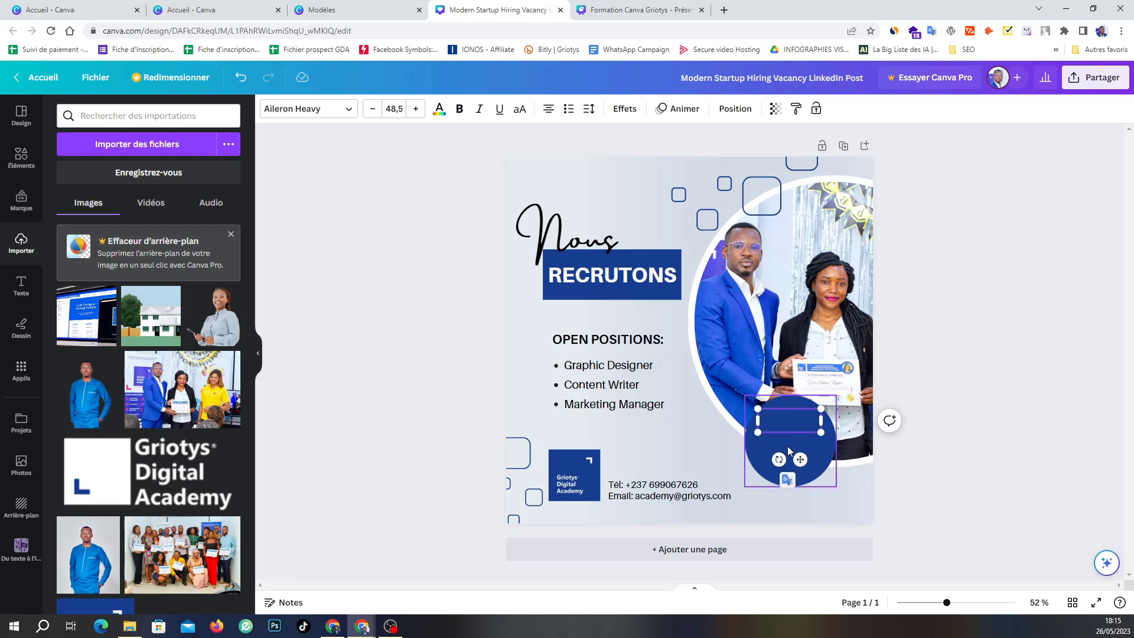
text(ous rejoindre)
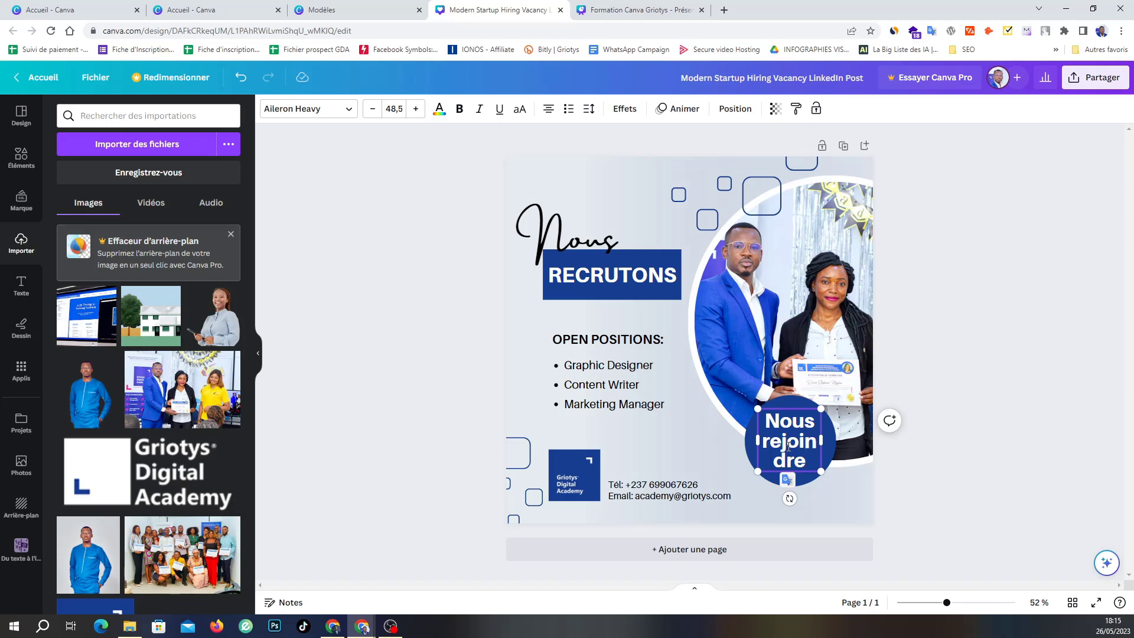
key(ctrl+a)
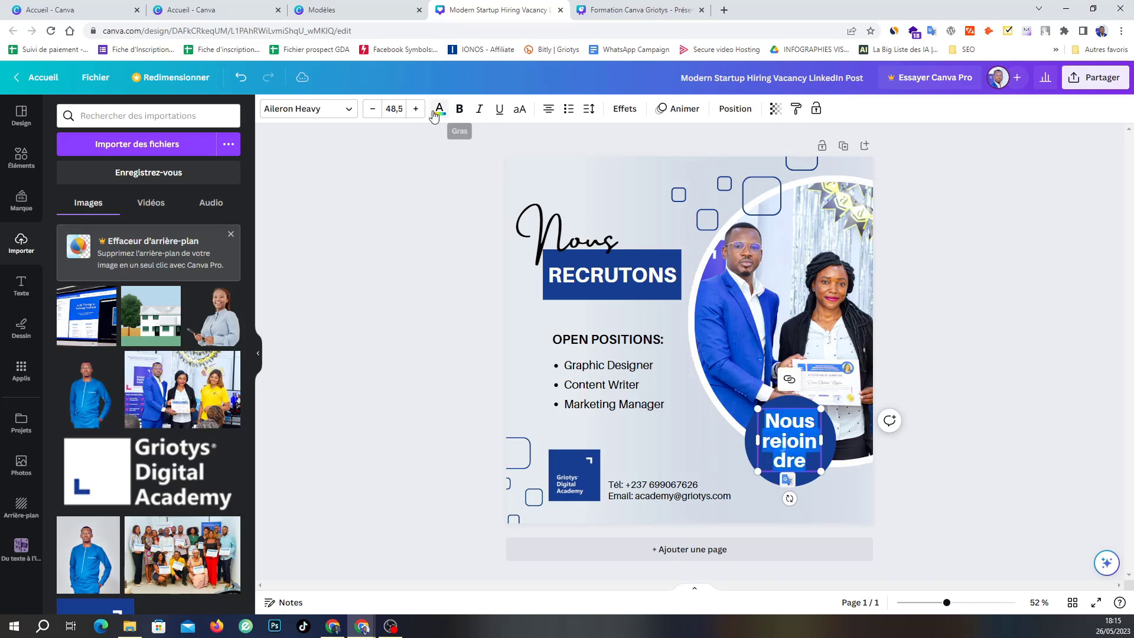
Shrink 'Nous rejoindre' to 34.5 pt and centre it vertically in the blue circle.
click(376, 112)
click(374, 112)
click(373, 114)
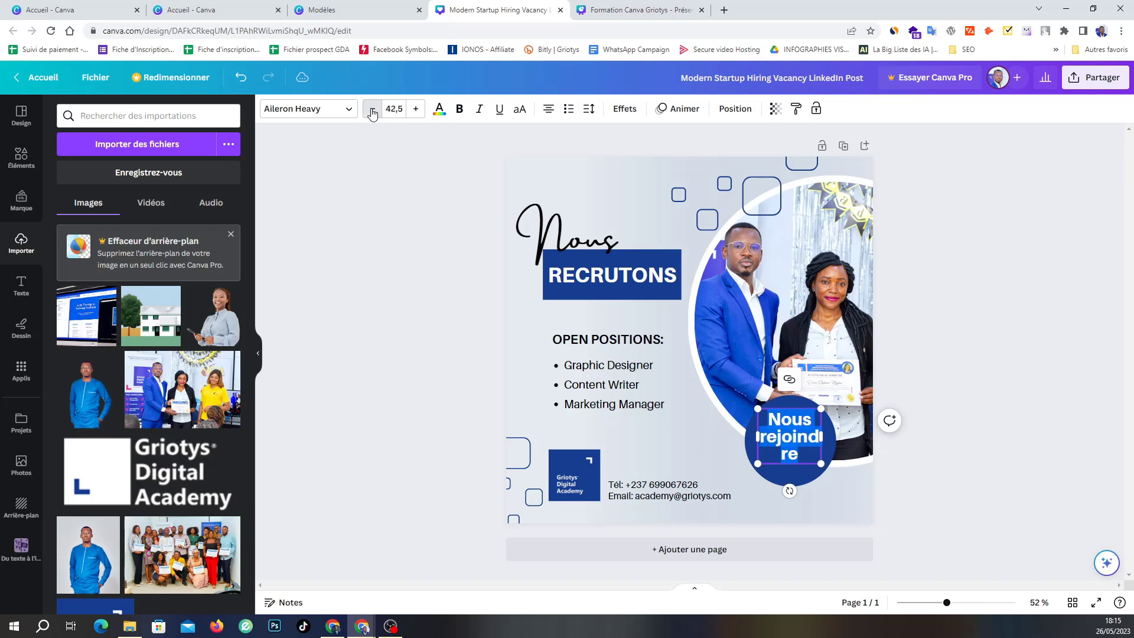
click(372, 114)
click(372, 113)
click(372, 113)
click(372, 113)
click(372, 114)
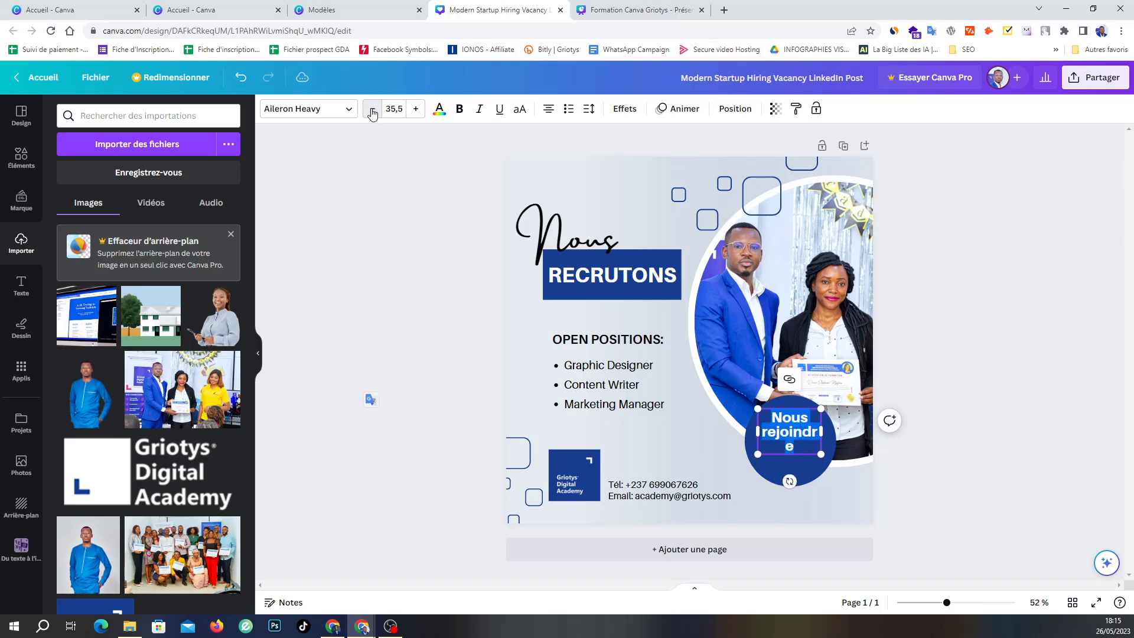
click(372, 114)
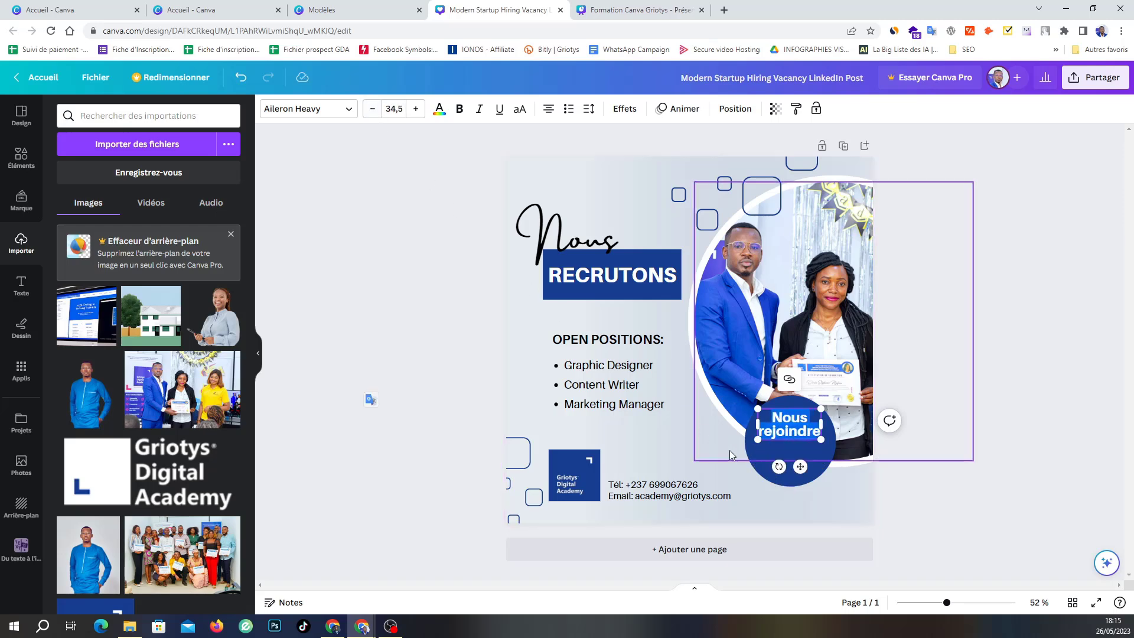
drag(799, 465, 803, 482)
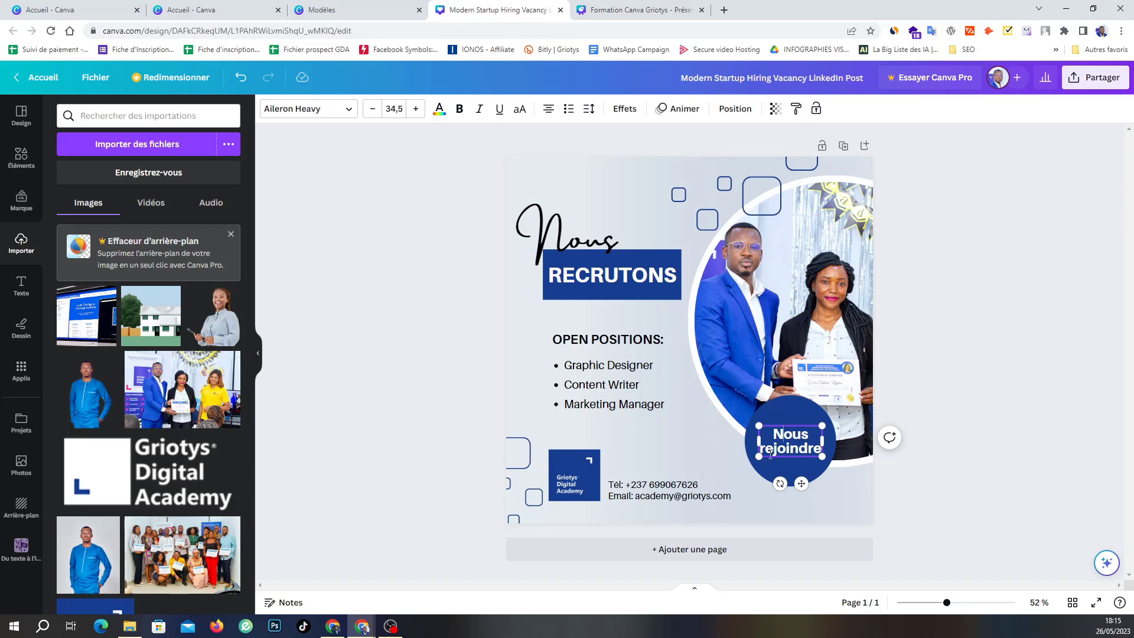
click(1035, 448)
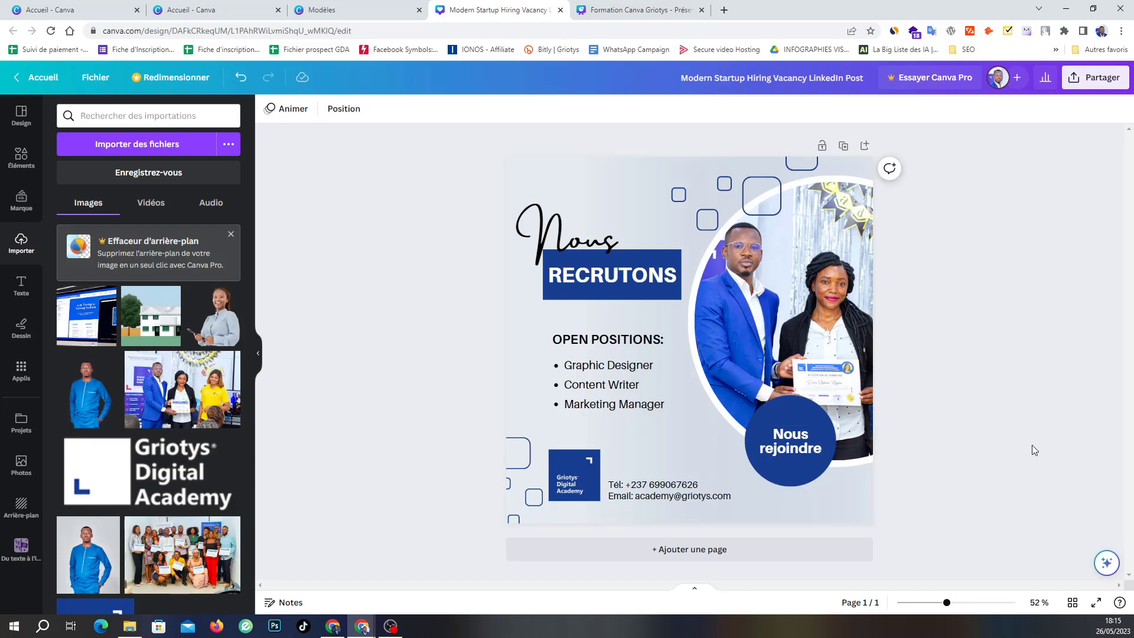